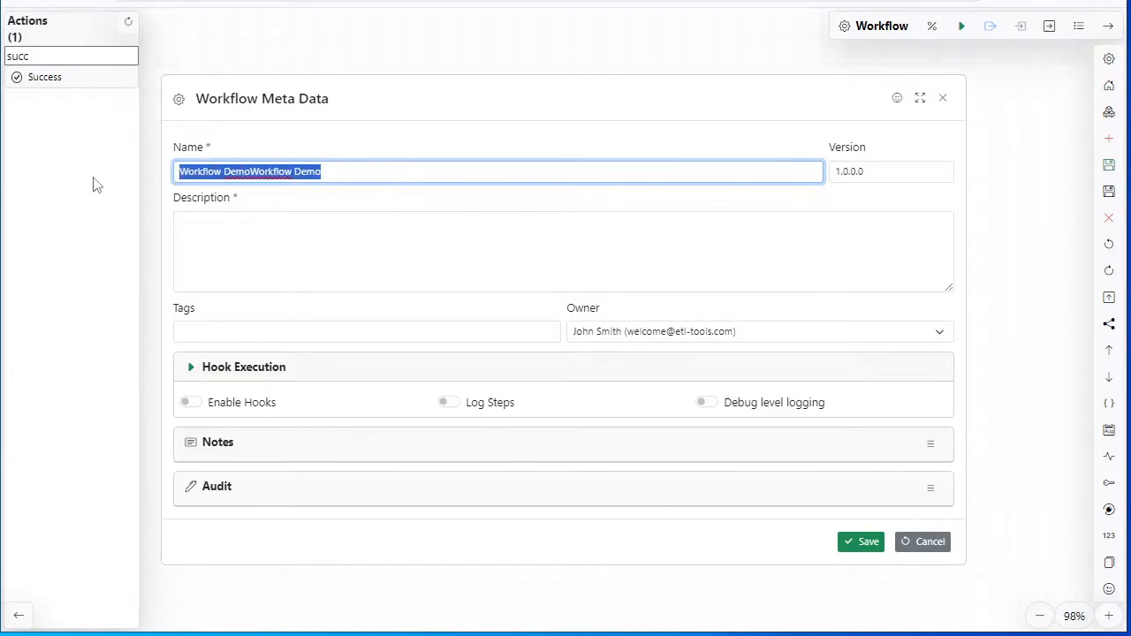
Enter "Workflow Demo" as both the workflow's name and description, and save the metadata
text(Workflow Demo)
click(255, 237)
text(Workflow Demo)
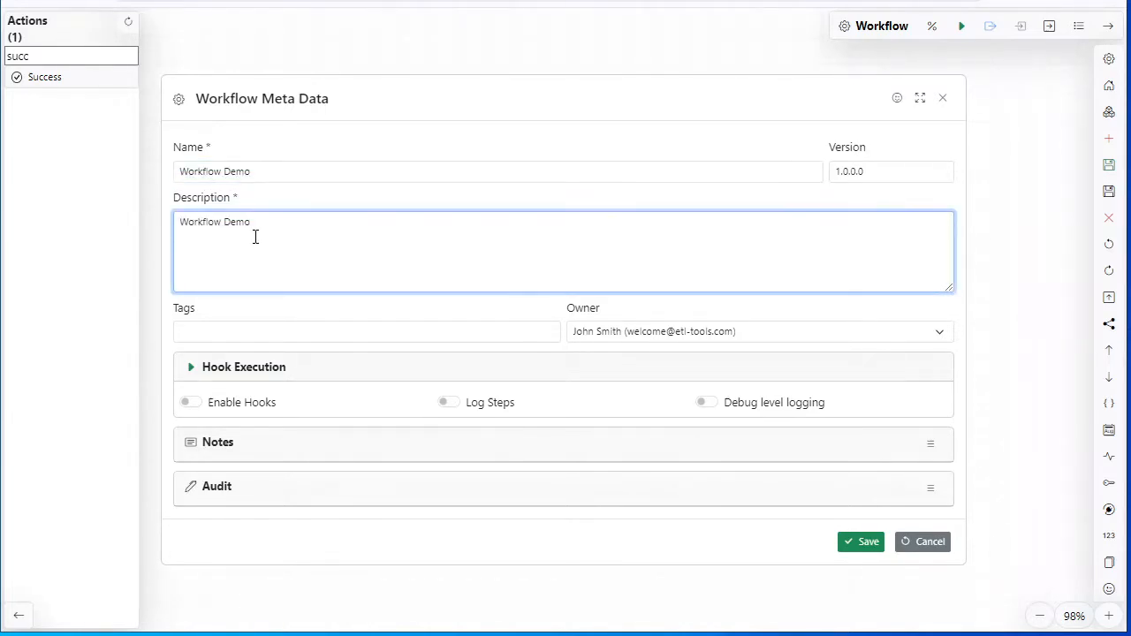
click(867, 546)
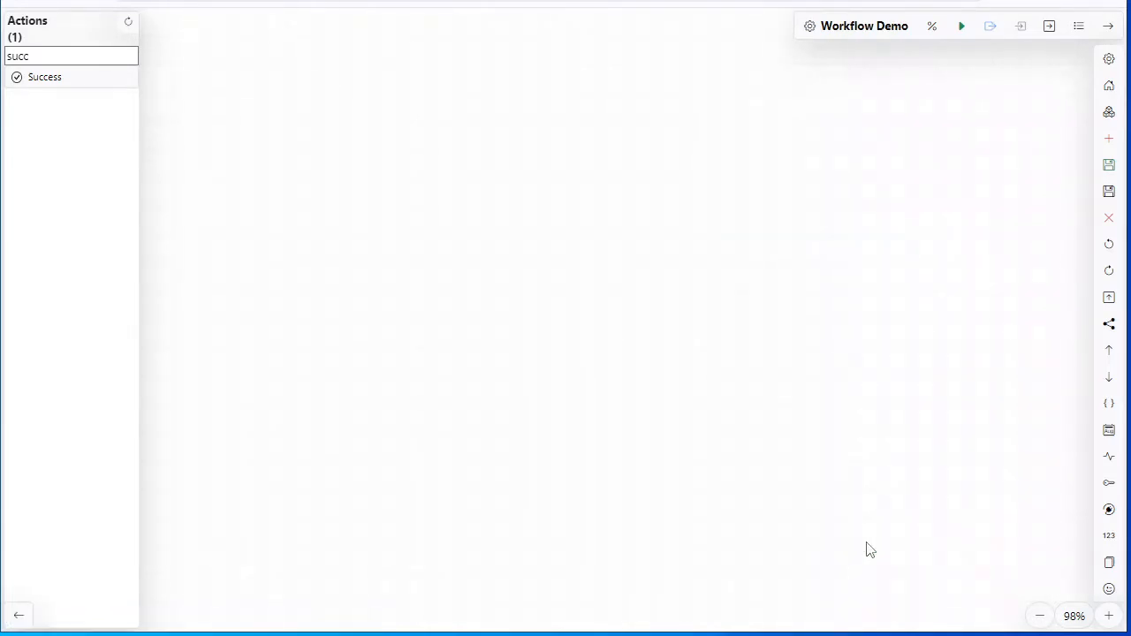
Search the actions for "paus" and place a Pause action on the empty canvas
double_click(73, 56)
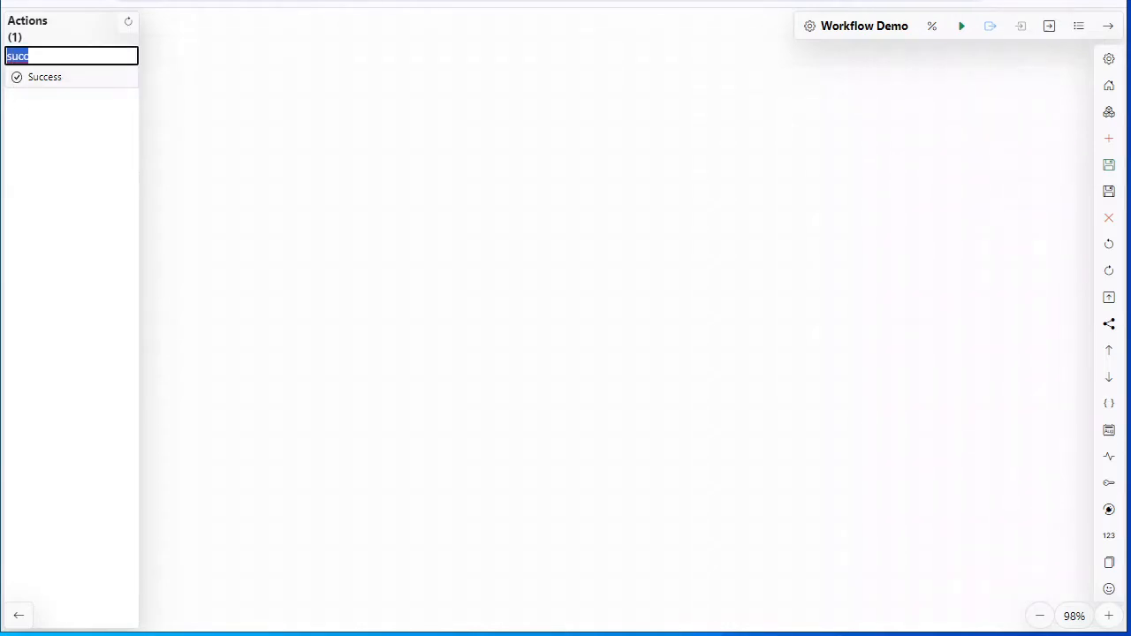
key(BackSpace)
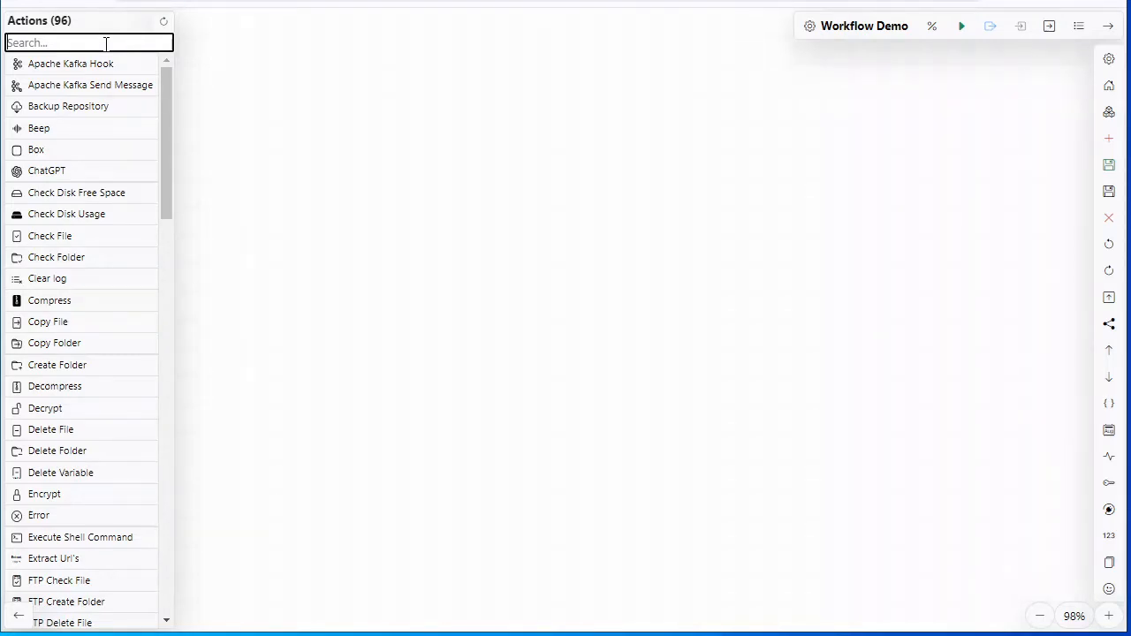
text(paus)
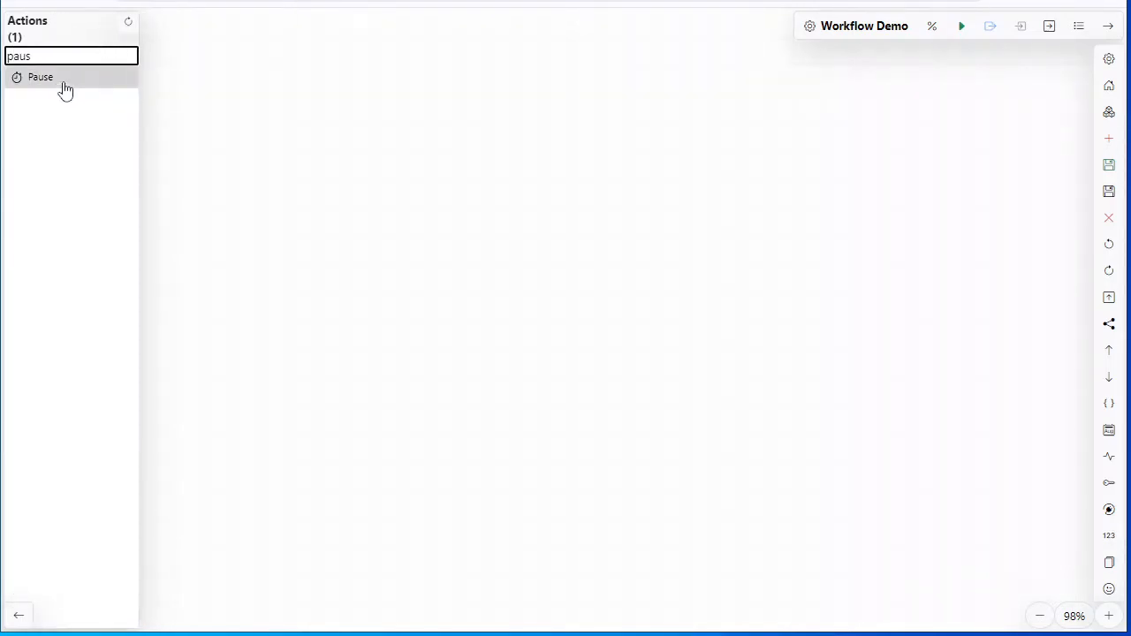
drag(62, 84, 400, 138)
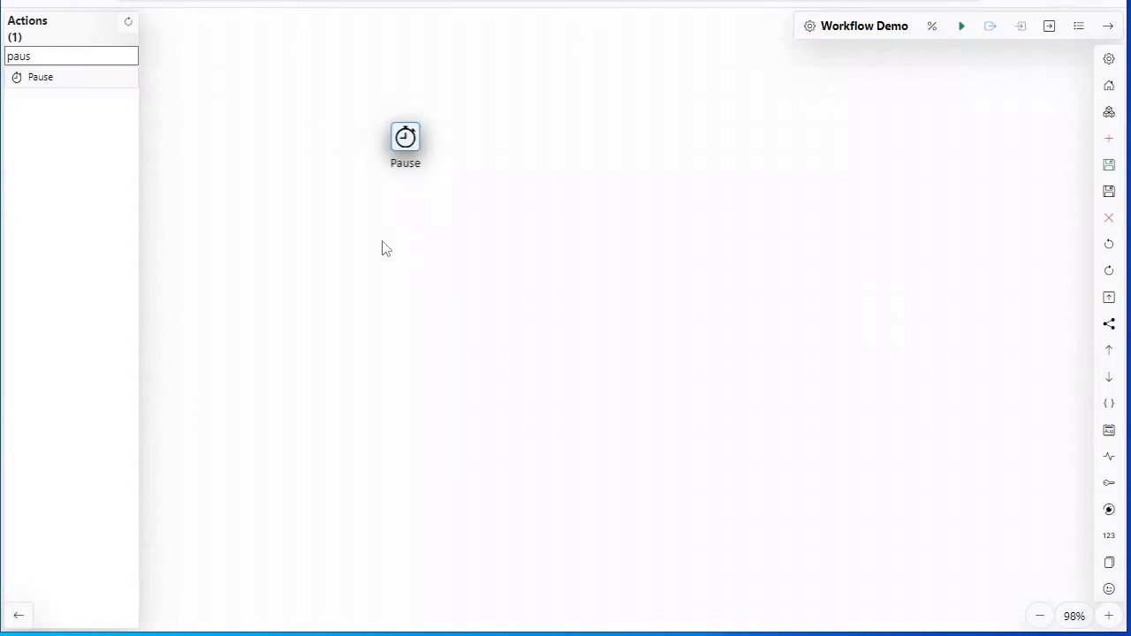
Place a Box on the canvas below the Pause action and delete that box again
double_click(91, 56)
key(BackSpace)
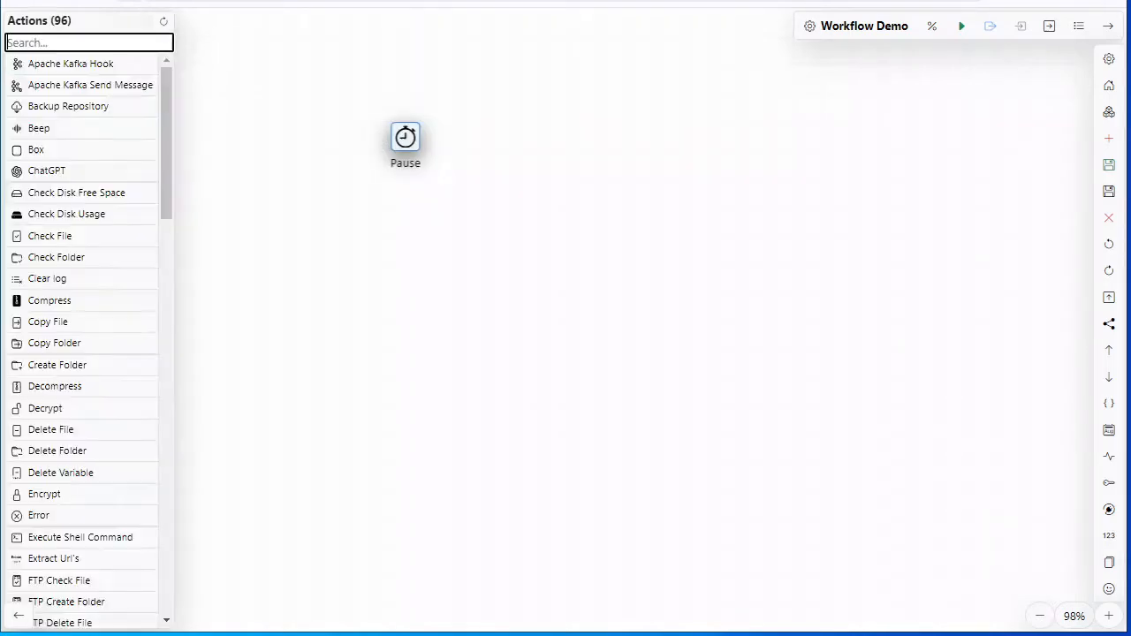
text(box)
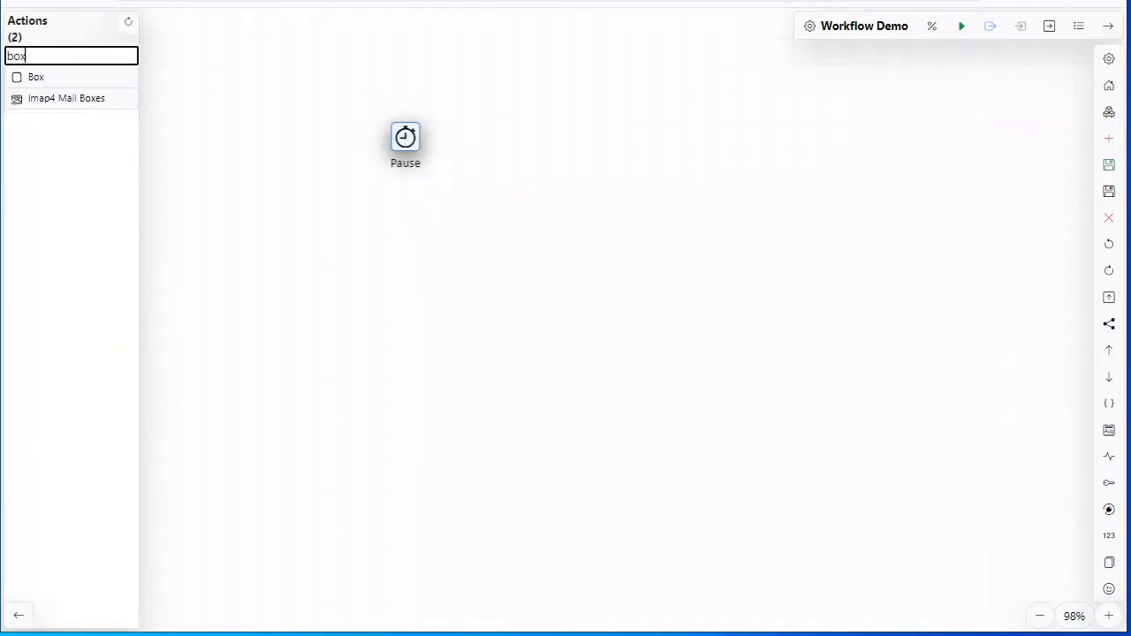
drag(53, 81, 450, 433)
click(300, 298)
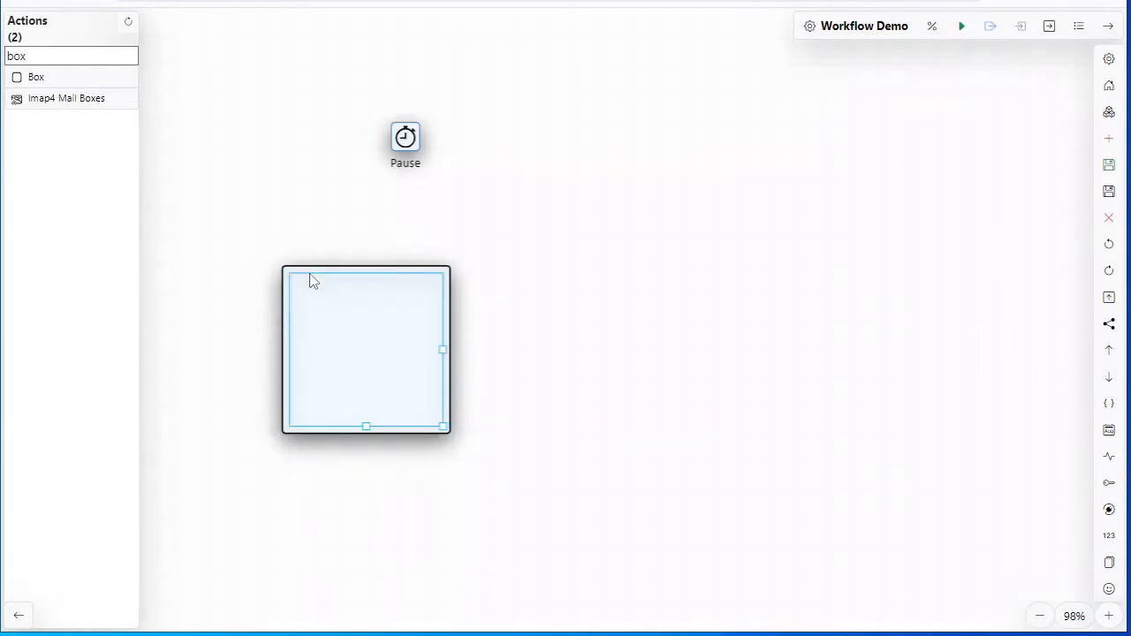
key(Delete)
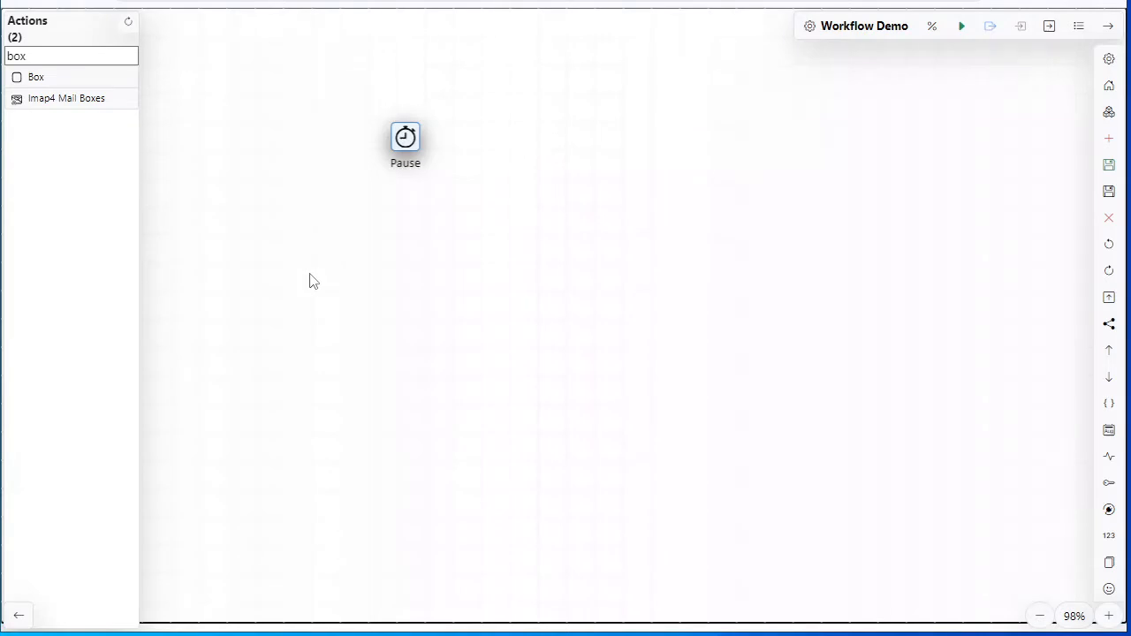
Move the Pause action toward the canvas's upper-left area and mark it as the workflow's Starting Point
drag(404, 138, 284, 96)
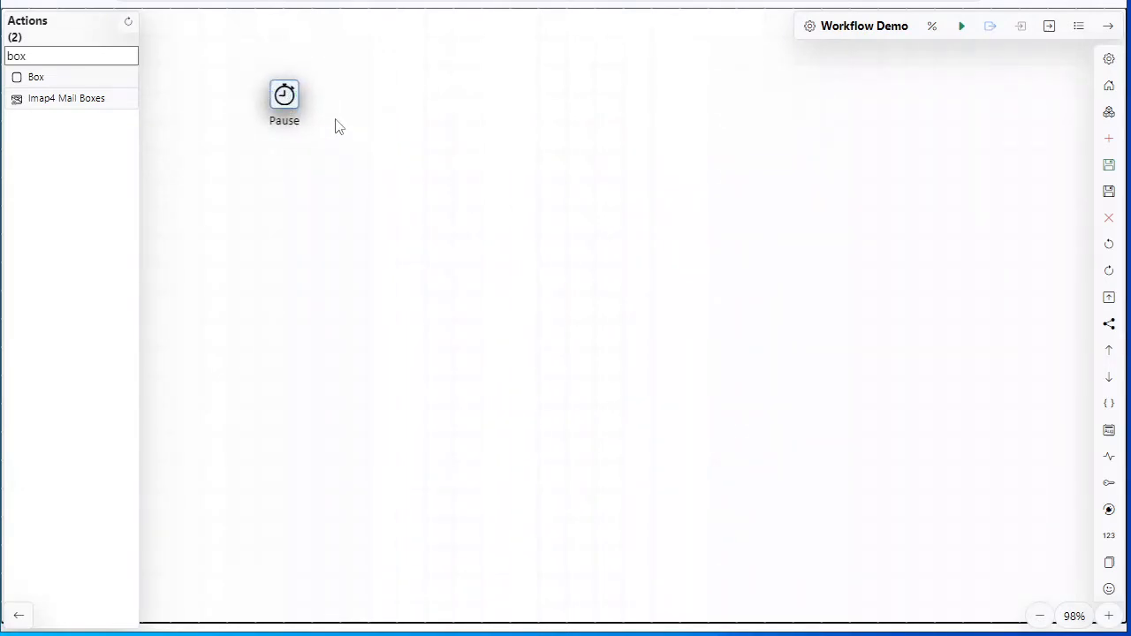
click(285, 100)
right_click(286, 100)
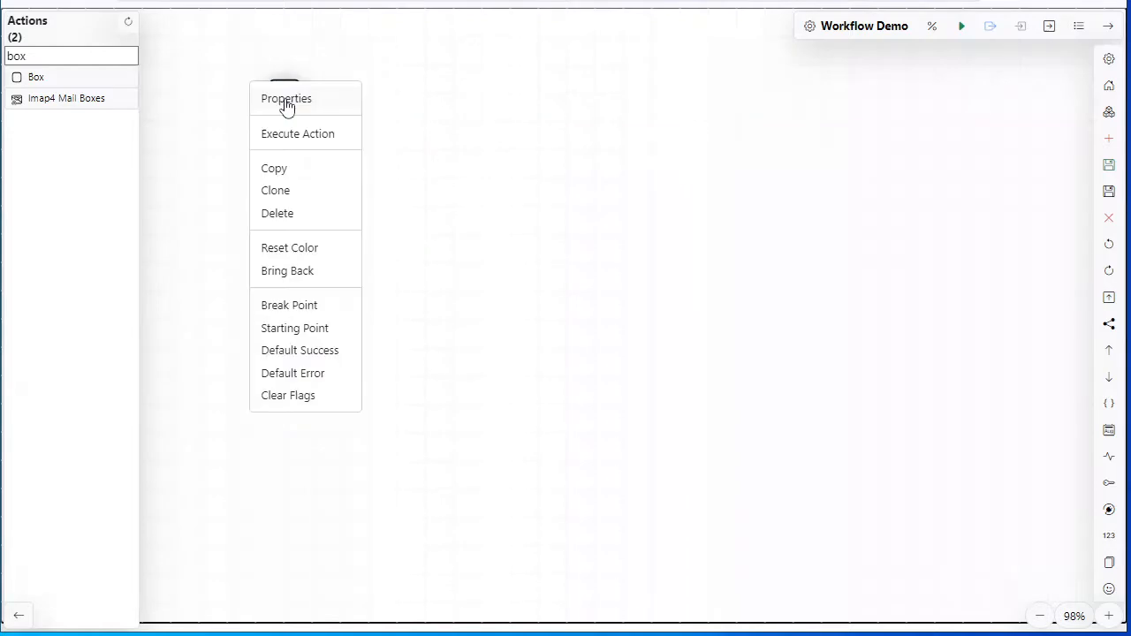
click(312, 330)
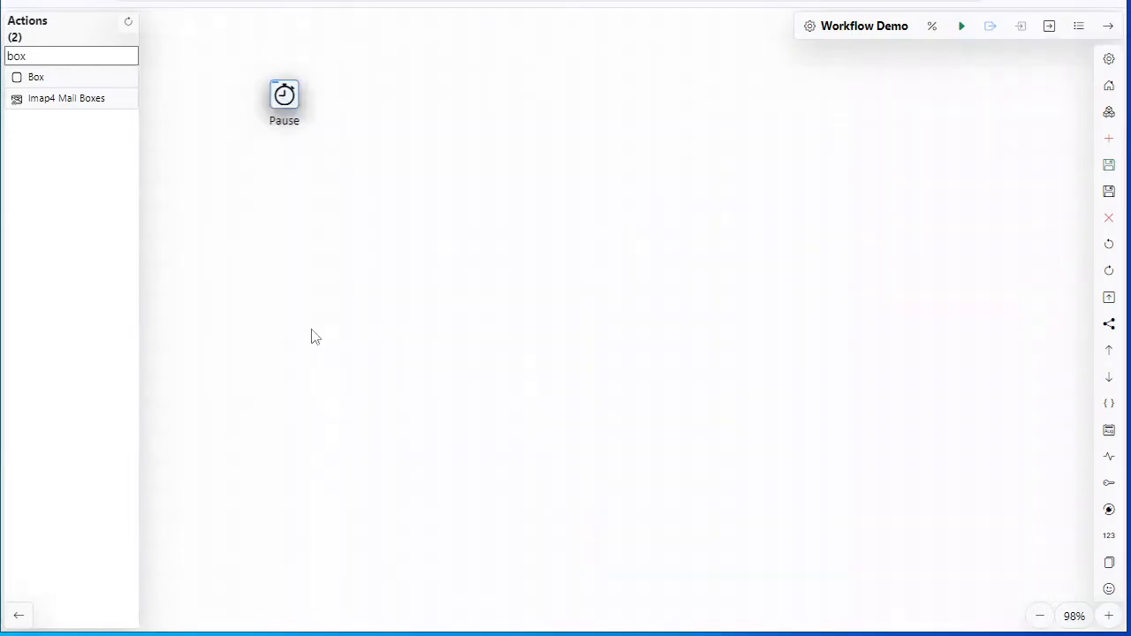
In the Pause action's properties, set the color to RGB 15, 138, 219 and the static pause duration to 01:00
double_click(284, 95)
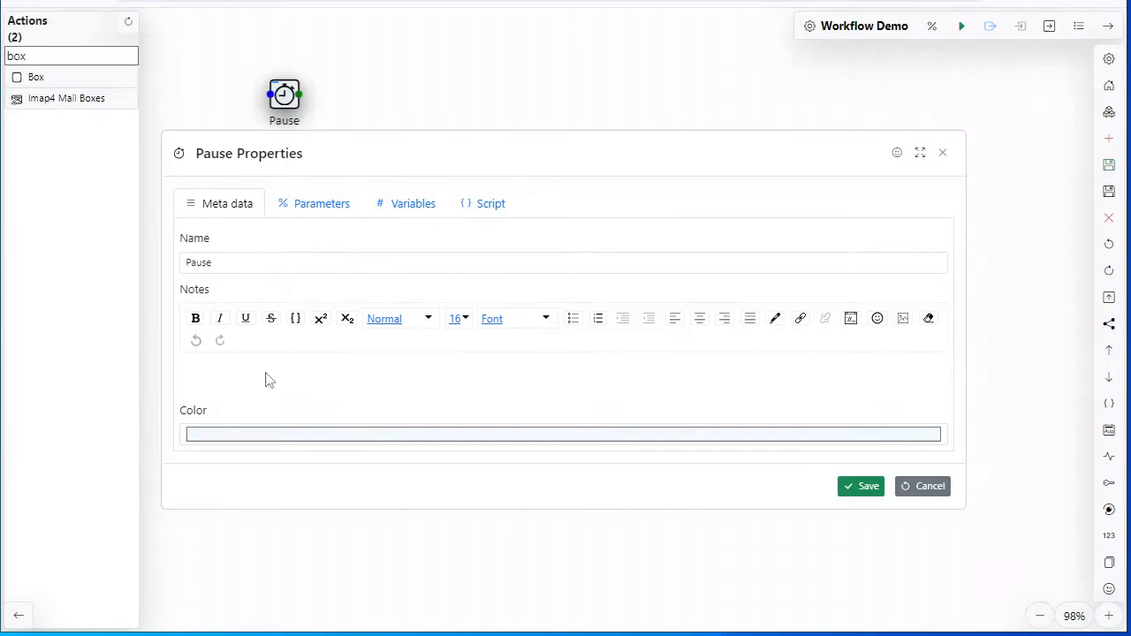
click(336, 434)
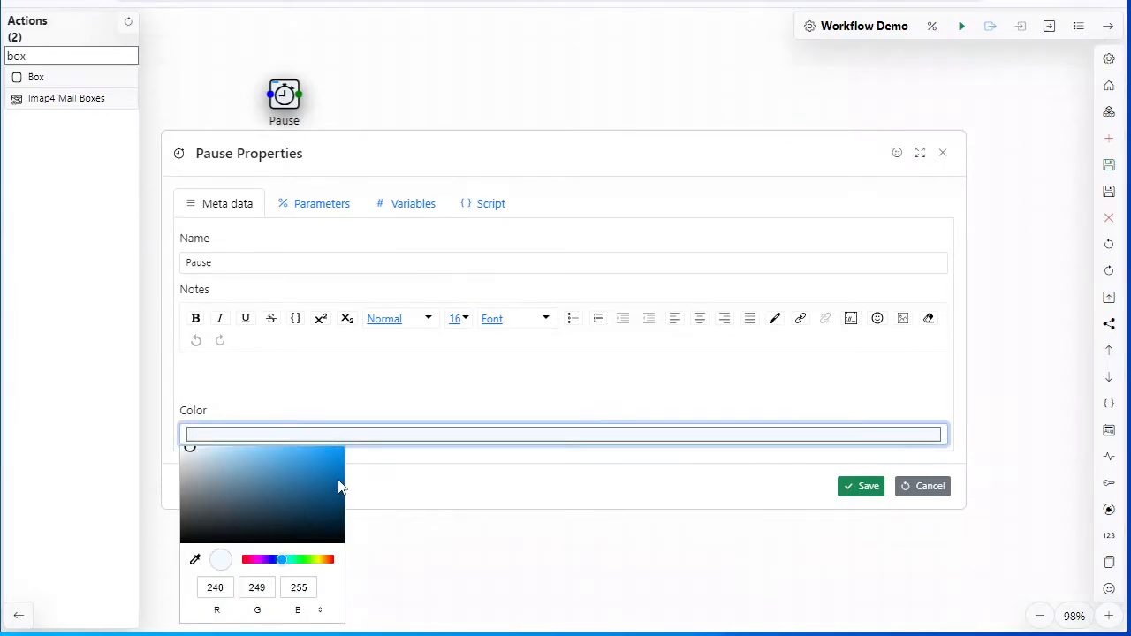
click(333, 461)
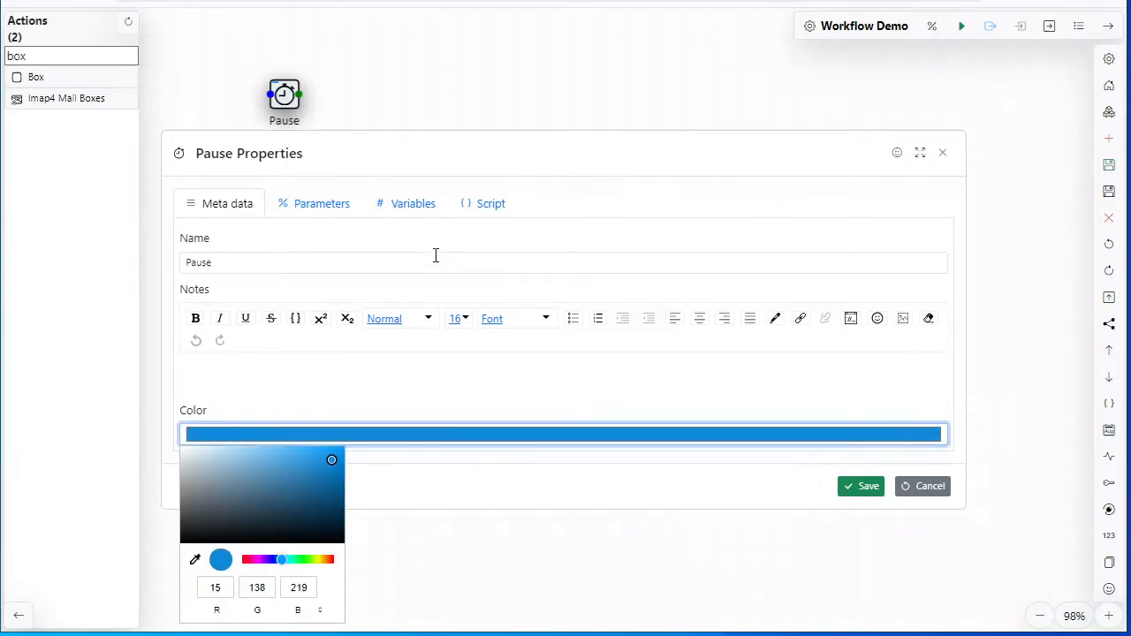
click(323, 214)
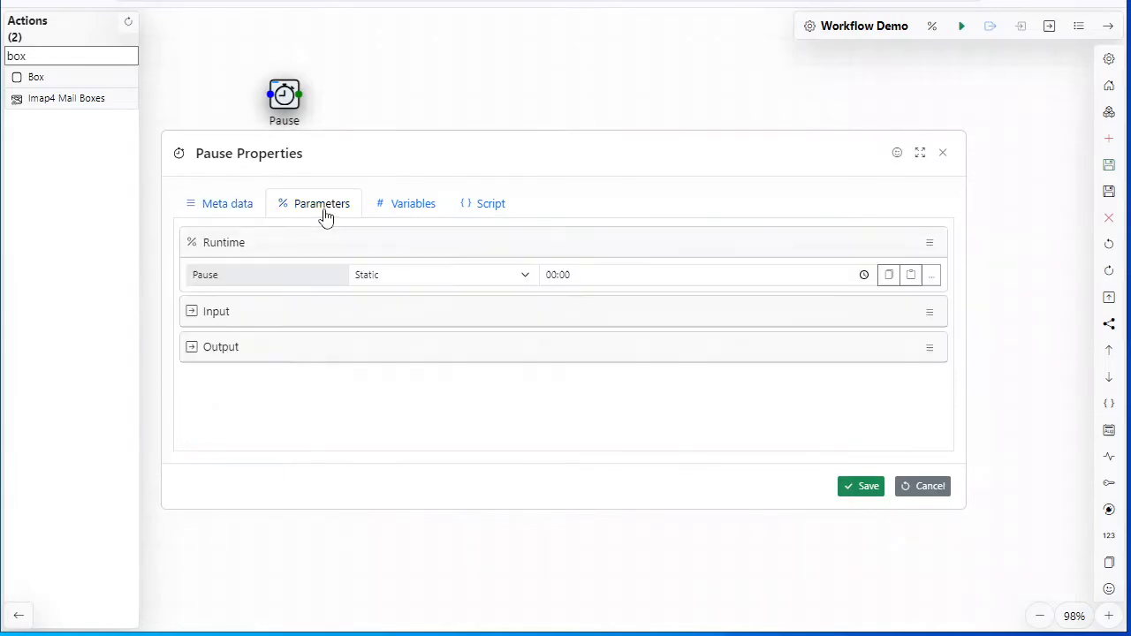
double_click(554, 275)
click(527, 276)
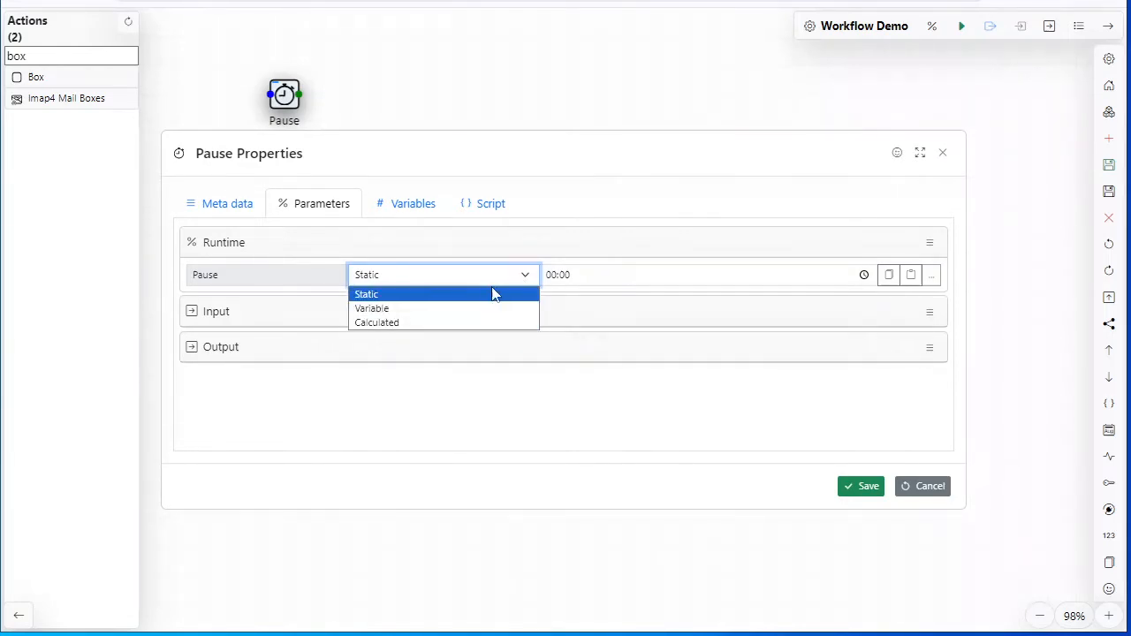
click(624, 281)
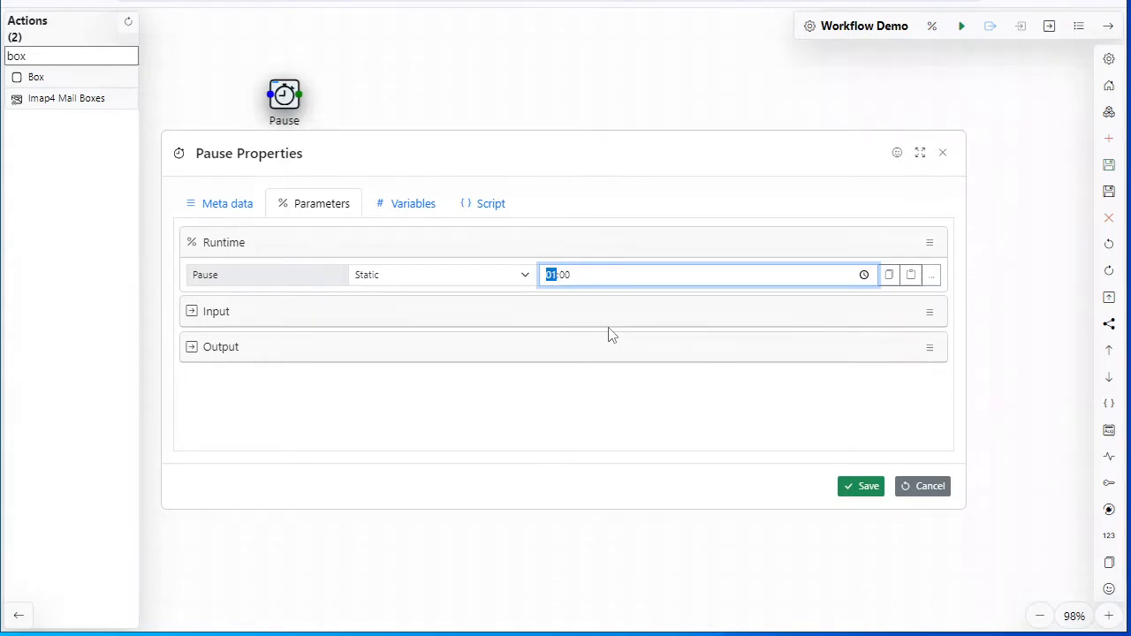
Enable the Pause variable #Pause.Value# in the action's variables
click(409, 208)
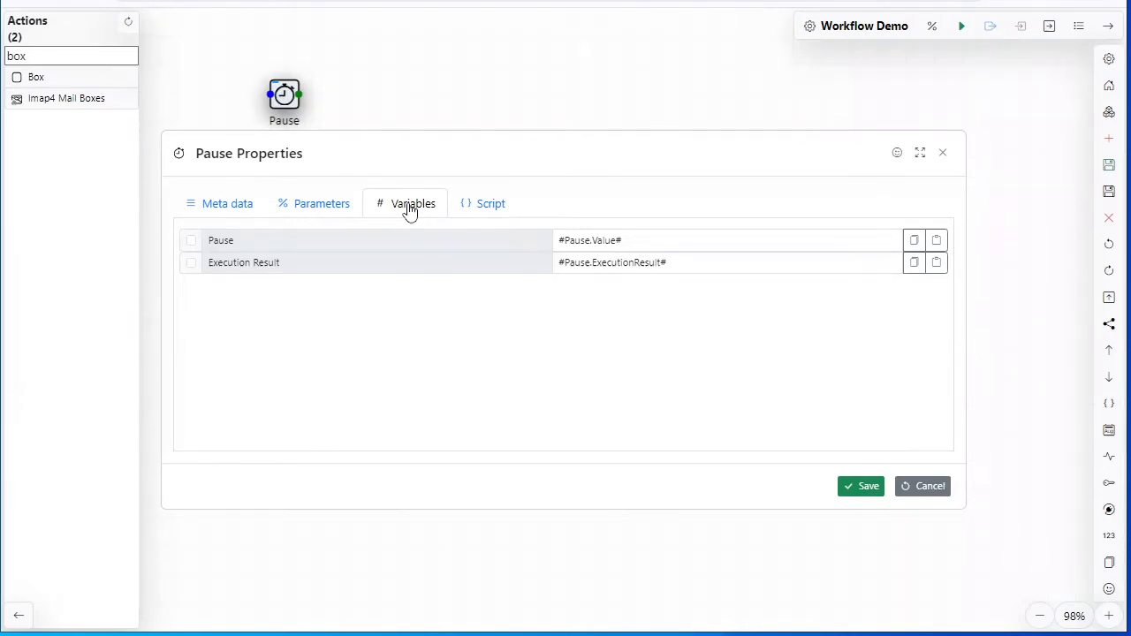
click(669, 245)
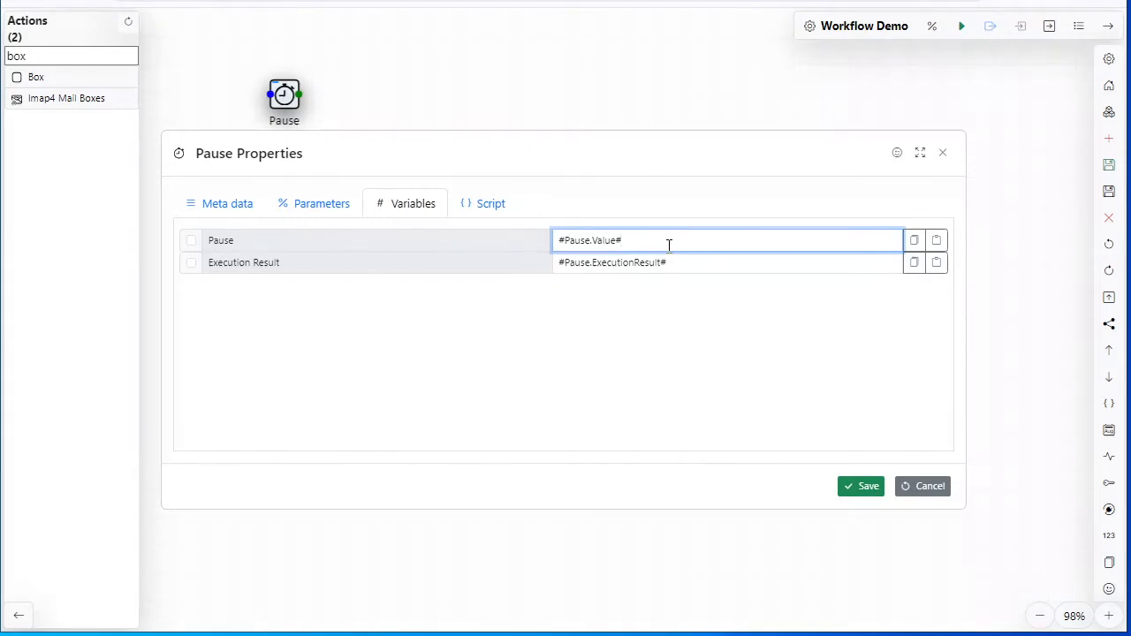
click(191, 241)
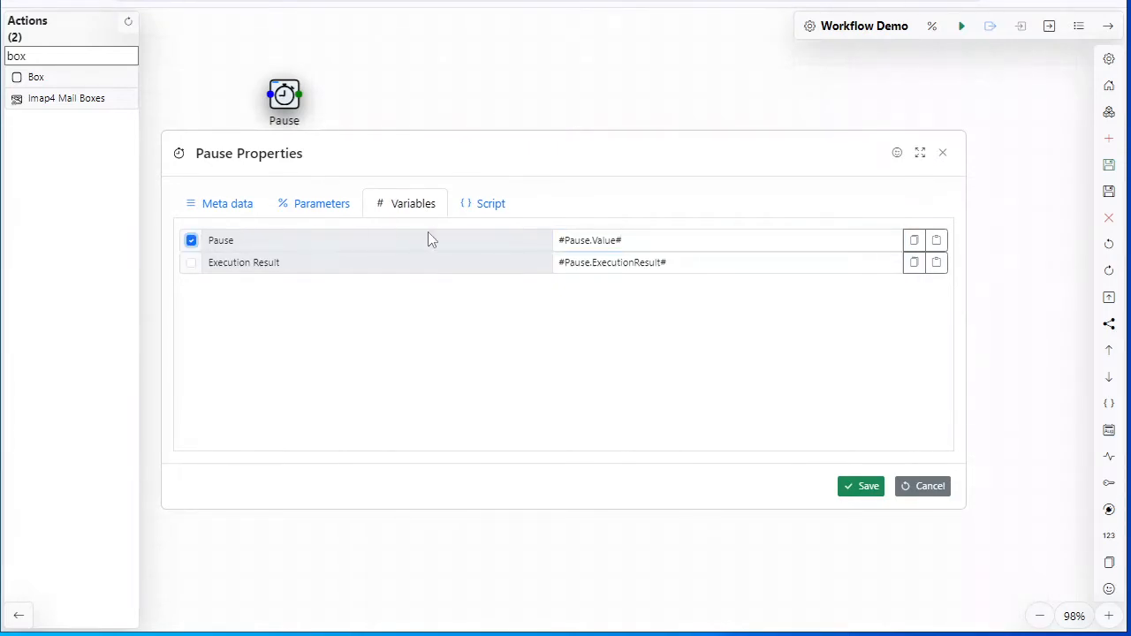
Review the Pause action's script from beginning to end and save the action's properties
click(484, 209)
click(598, 297)
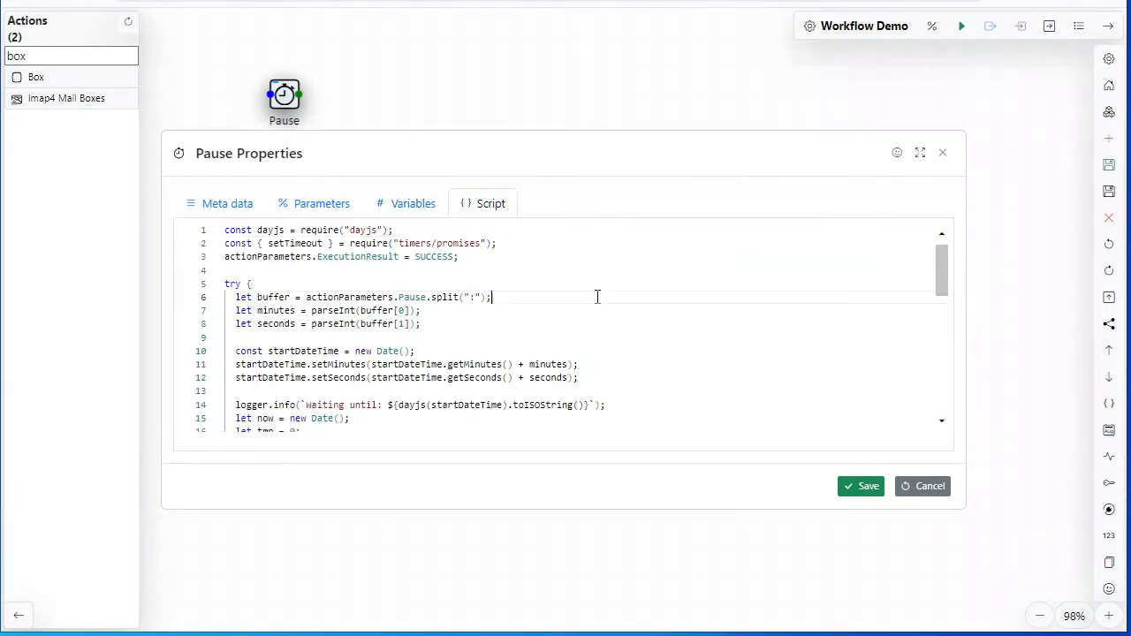
scroll(597, 297, down, 7)
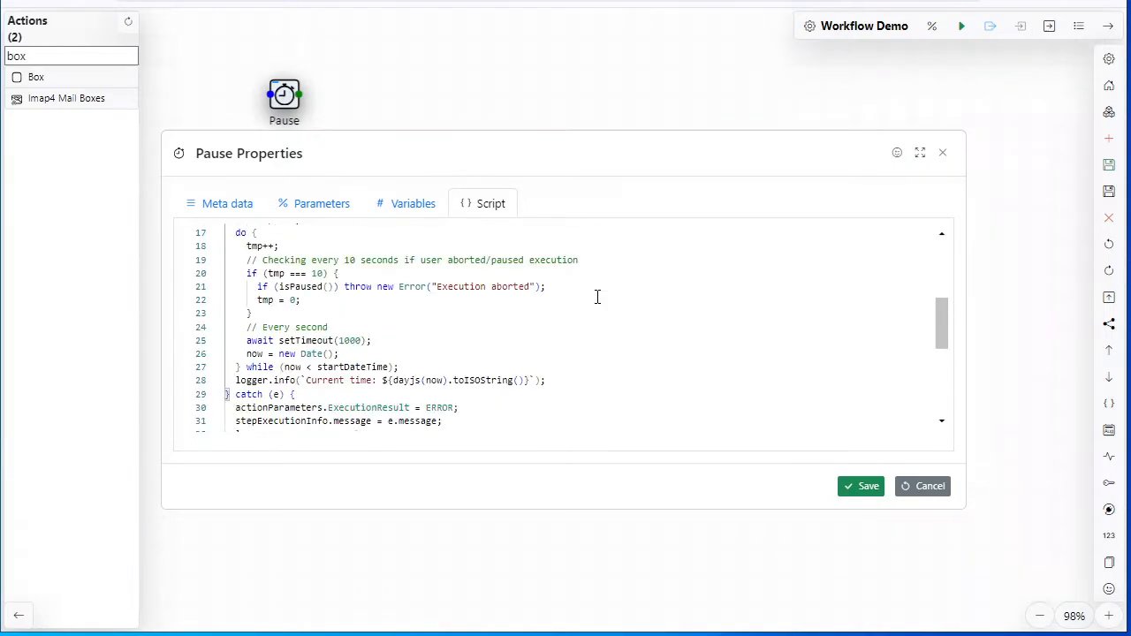
scroll(597, 297, up, 7)
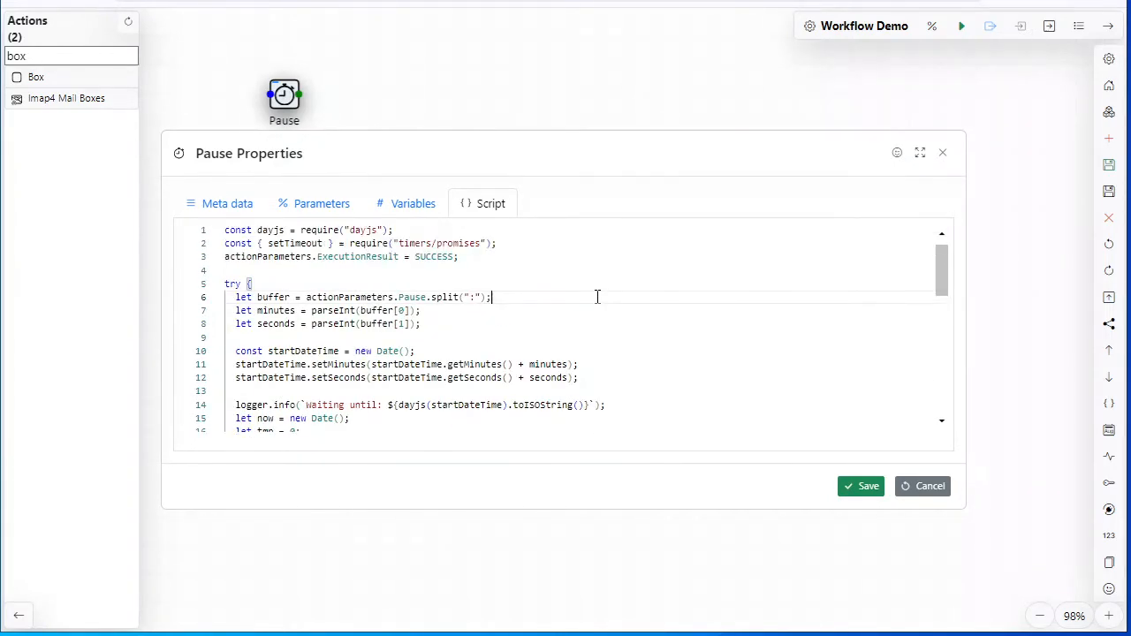
scroll(598, 297, down, 10)
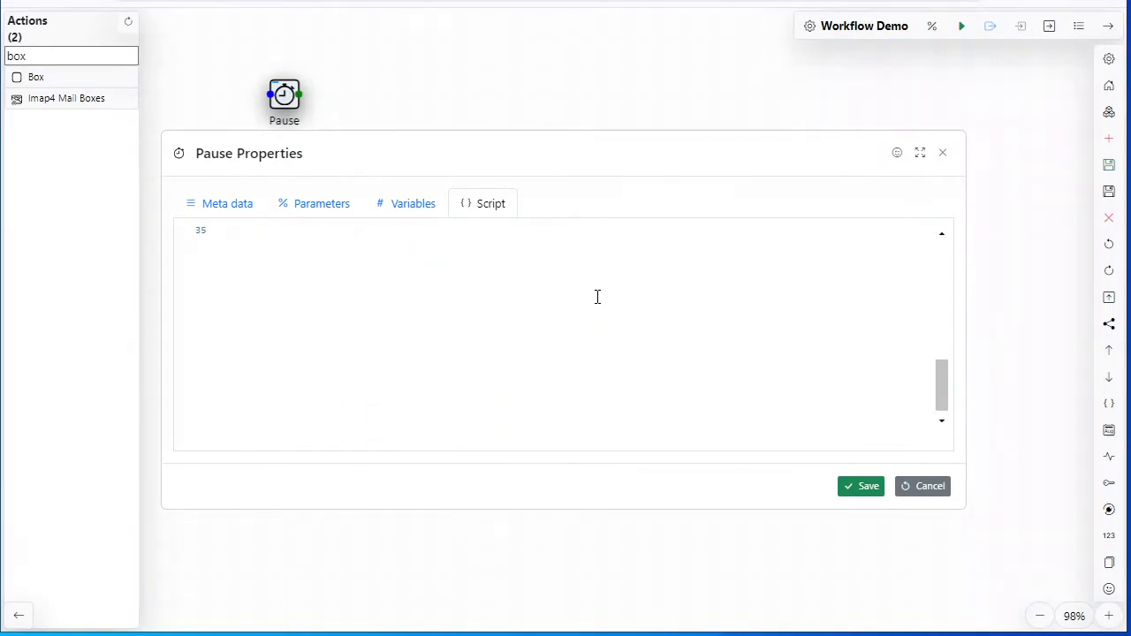
scroll(598, 297, up, 2)
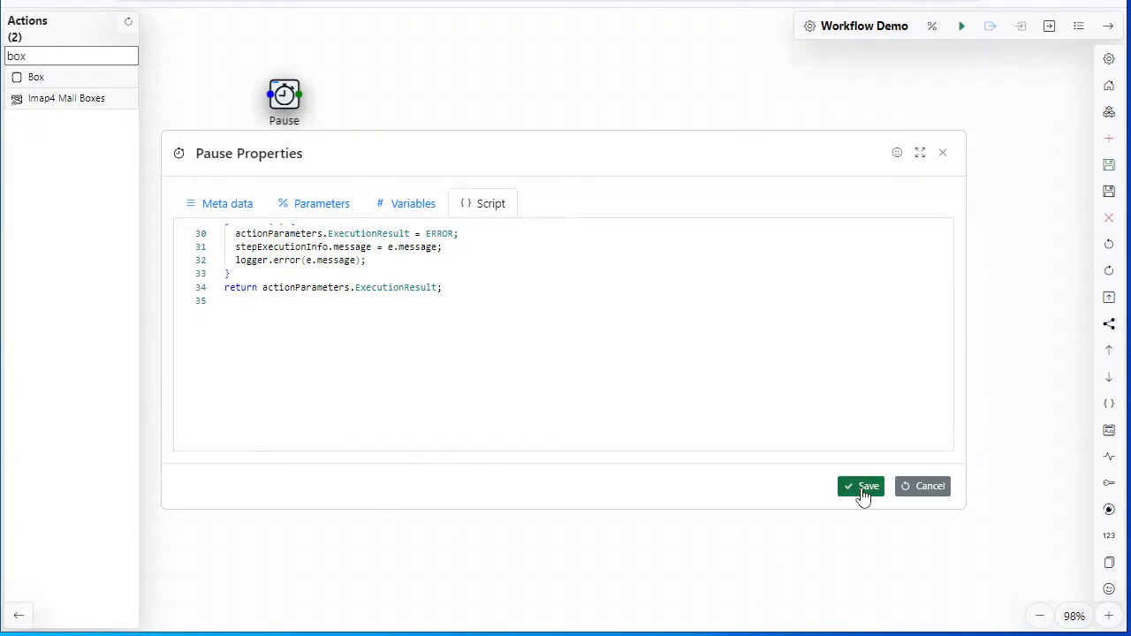
click(864, 493)
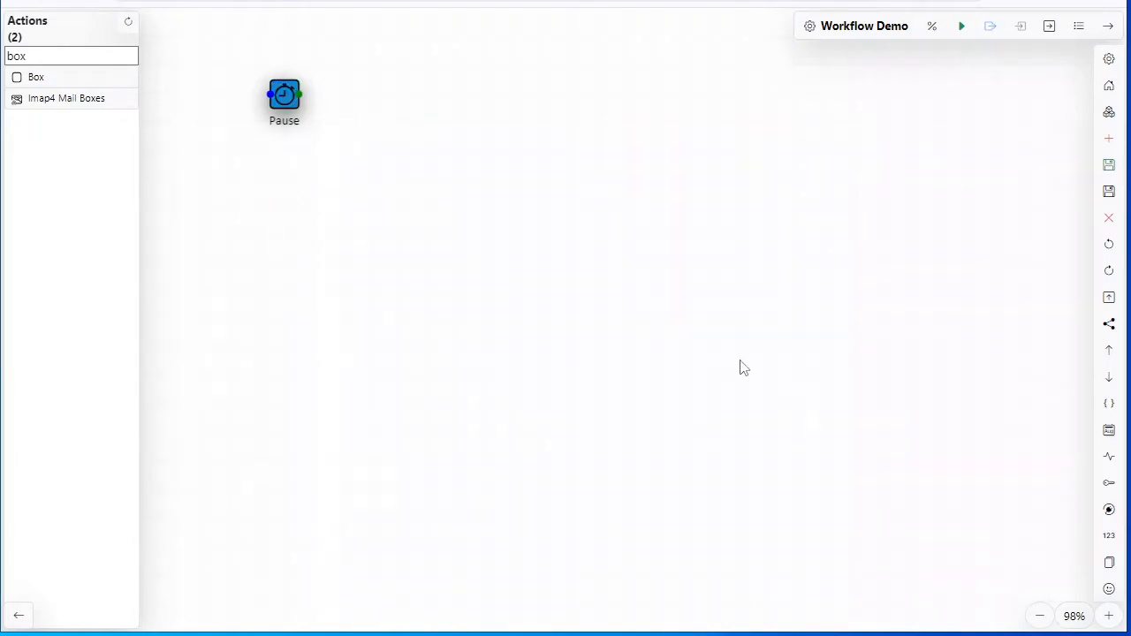
Reset the Pause action's color to the default
right_click(284, 103)
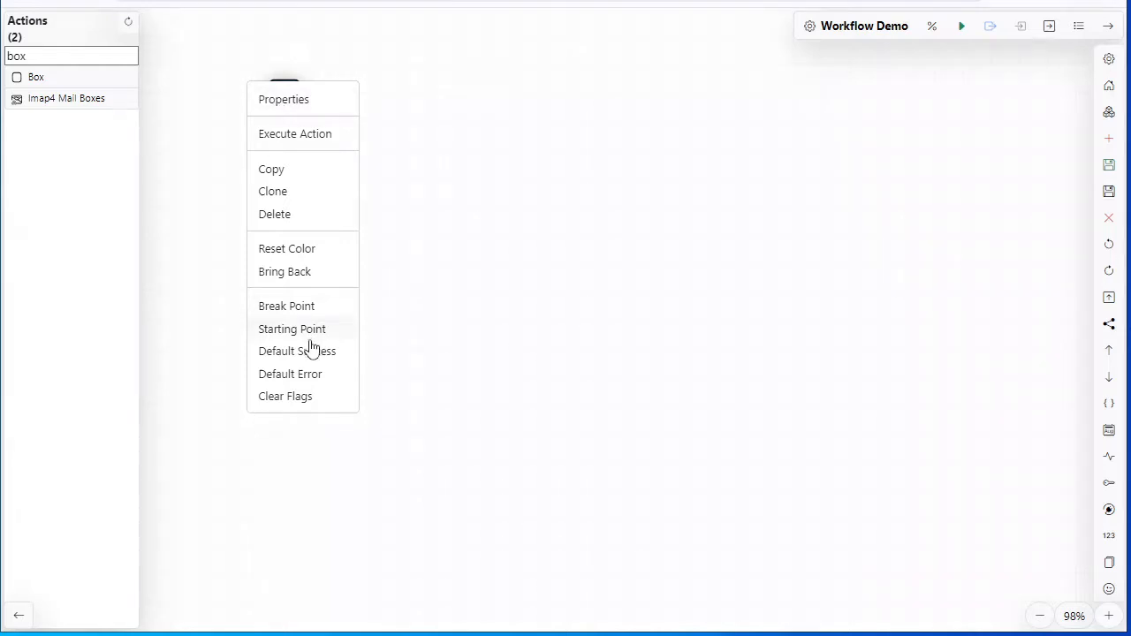
click(323, 254)
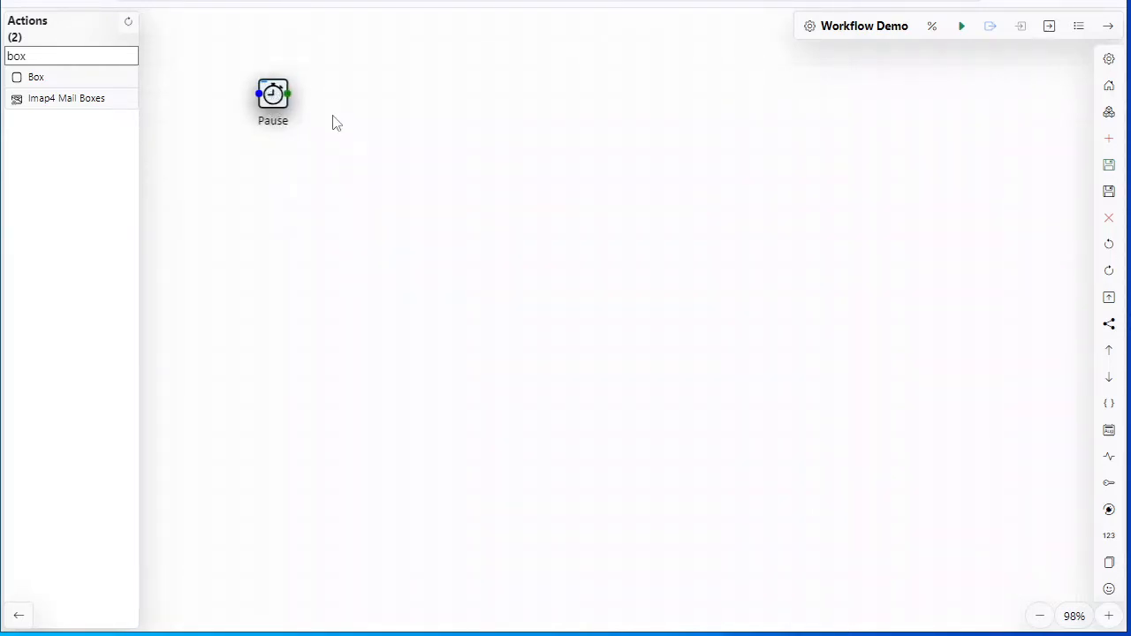
Search the actions for "err" and place an Error action to the right of the Pause action
click(101, 55)
double_click(18, 55)
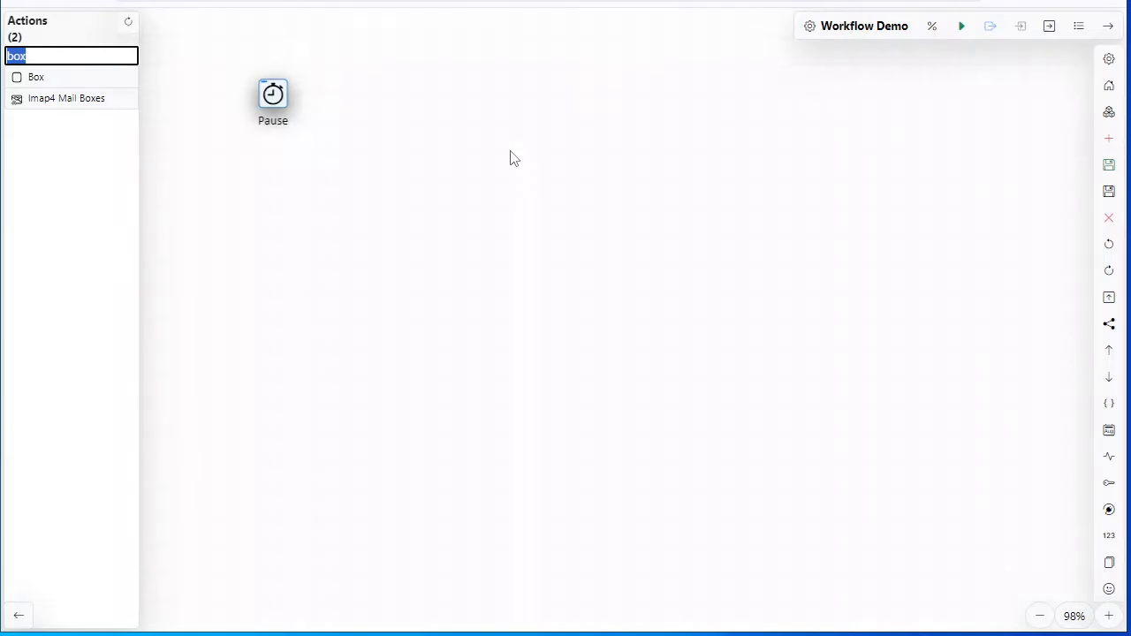
key(BackSpace)
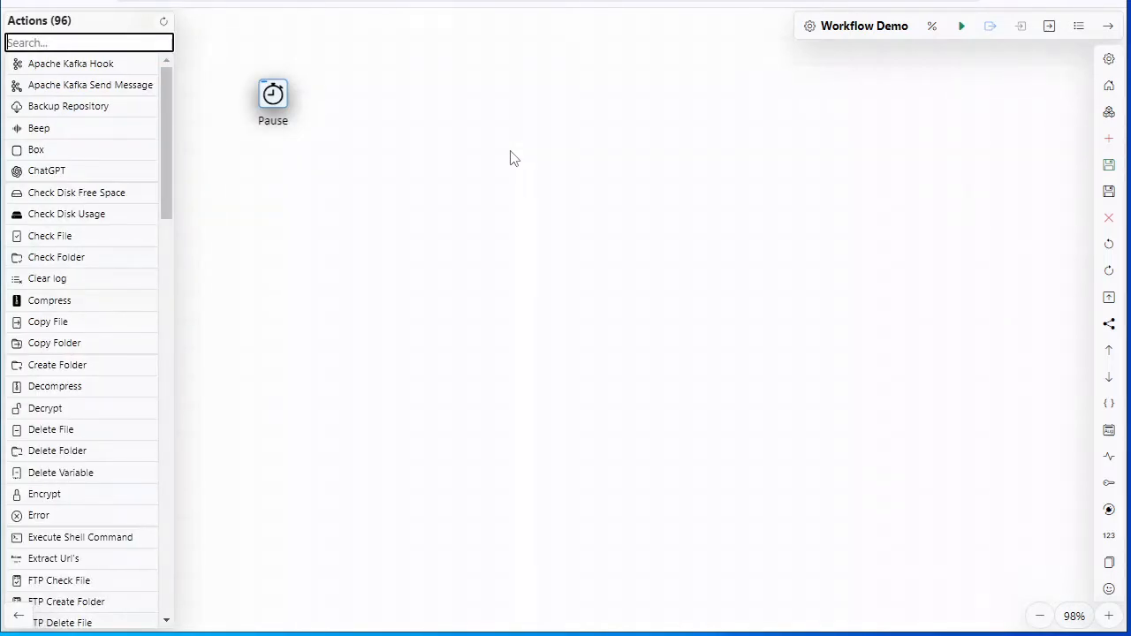
text(er)
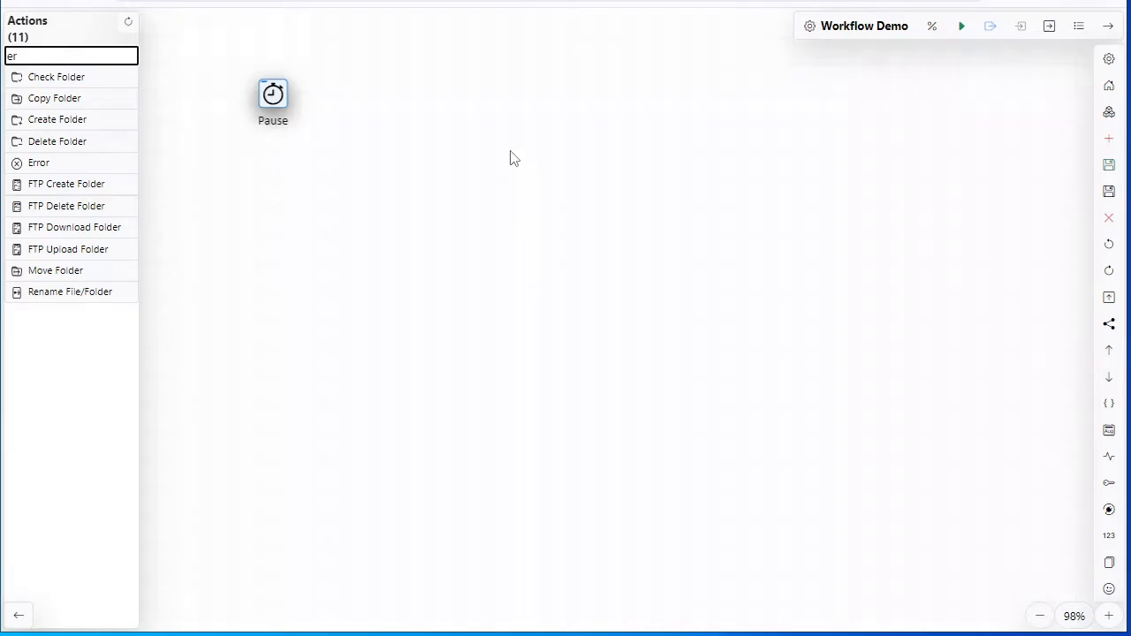
text(r)
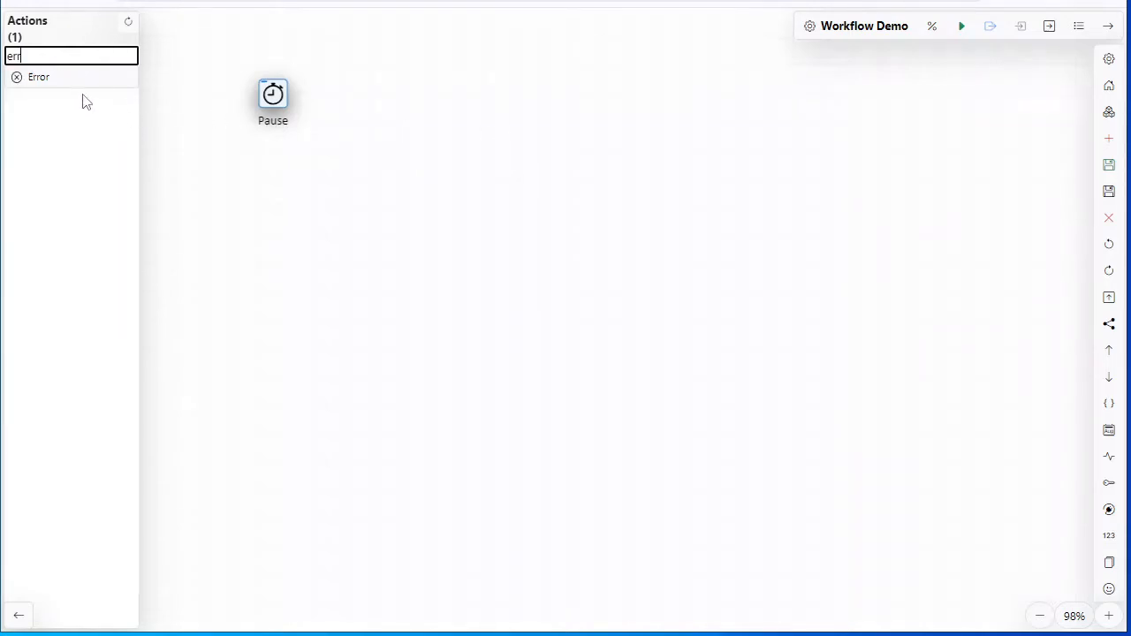
drag(86, 88, 477, 113)
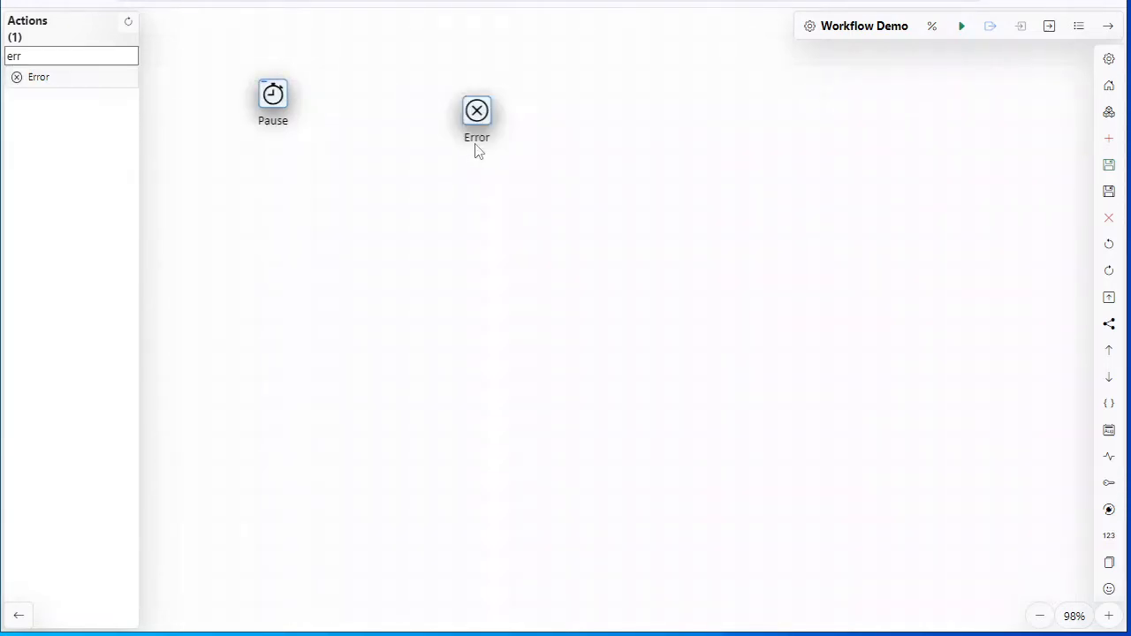
Flag the Error action as the workflow's default error action
right_click(476, 115)
click(477, 113)
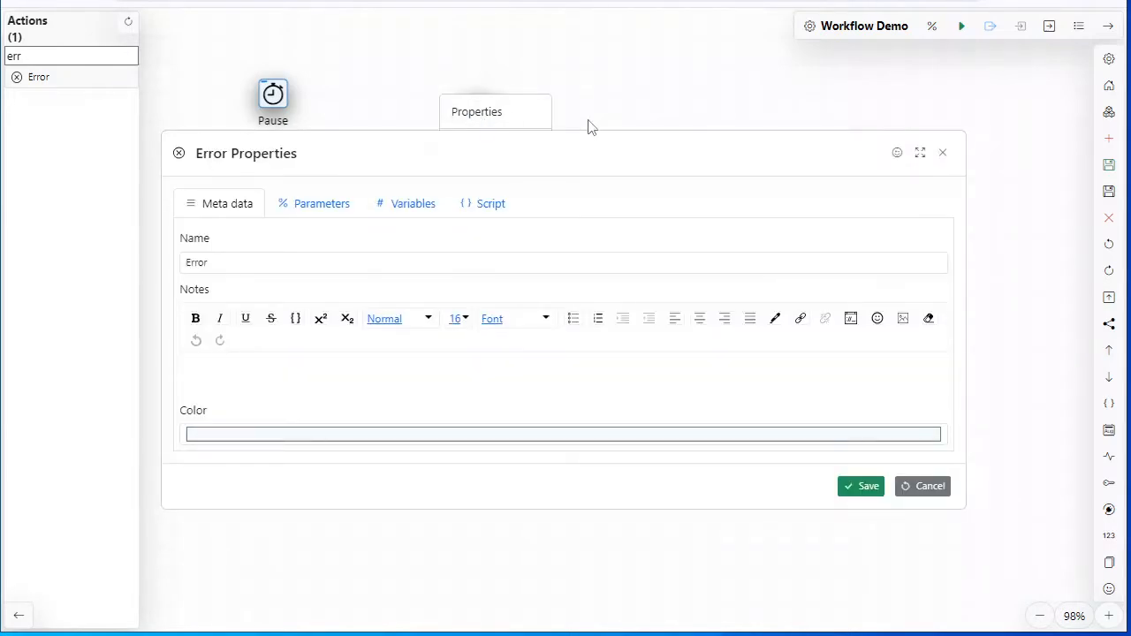
key(Escape)
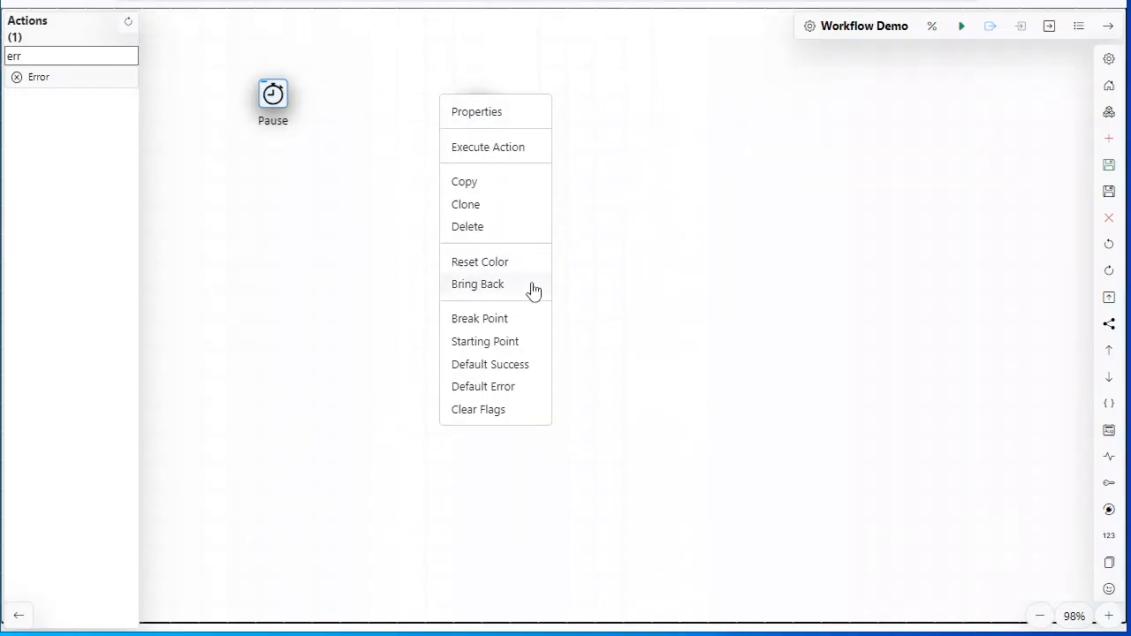
click(518, 388)
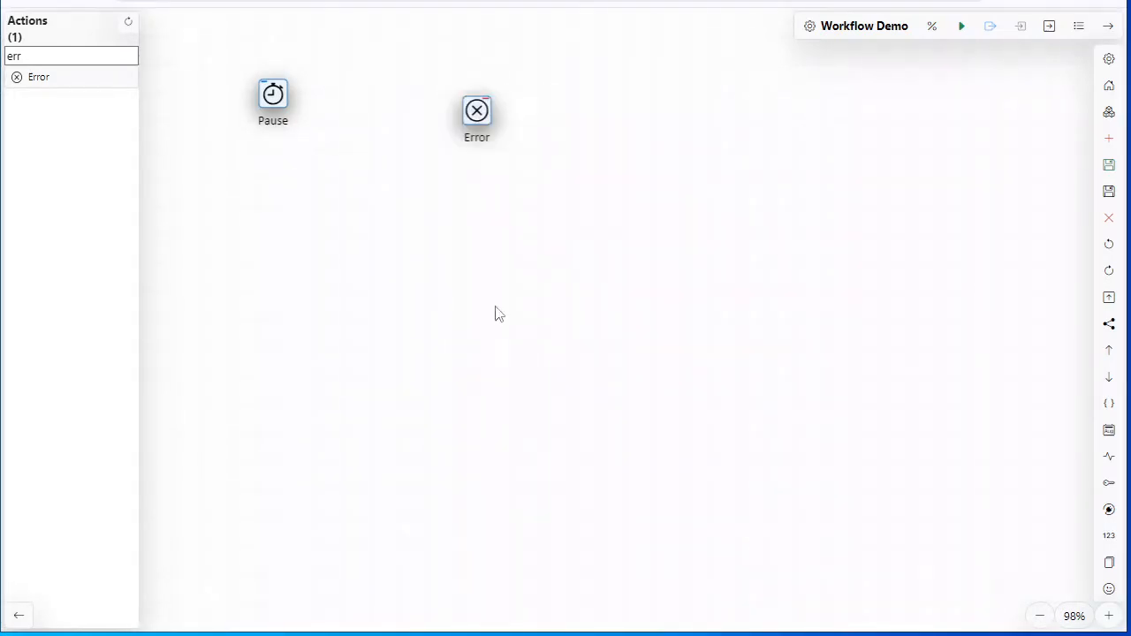
right_click(477, 114)
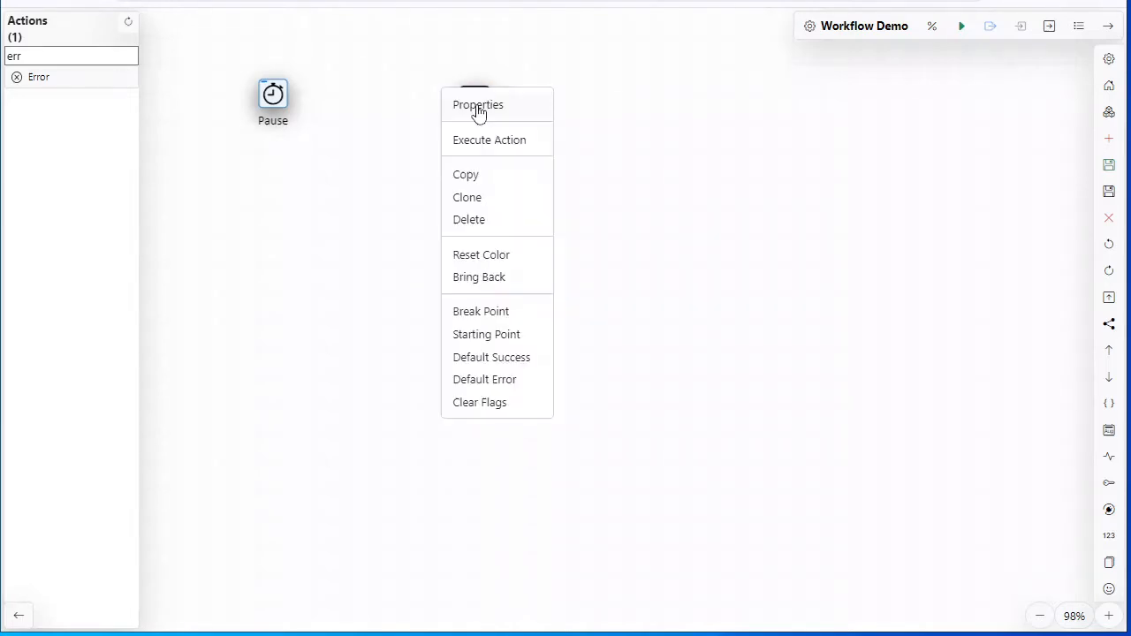
click(681, 257)
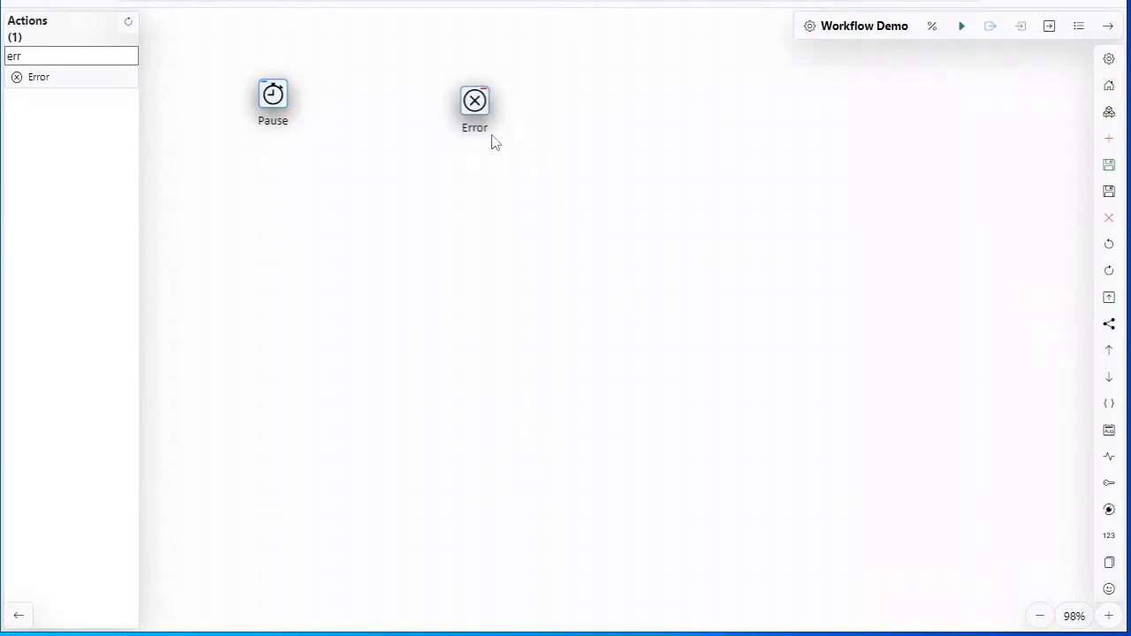
Set the Error action's color to a bright orange-red and save its properties
double_click(474, 105)
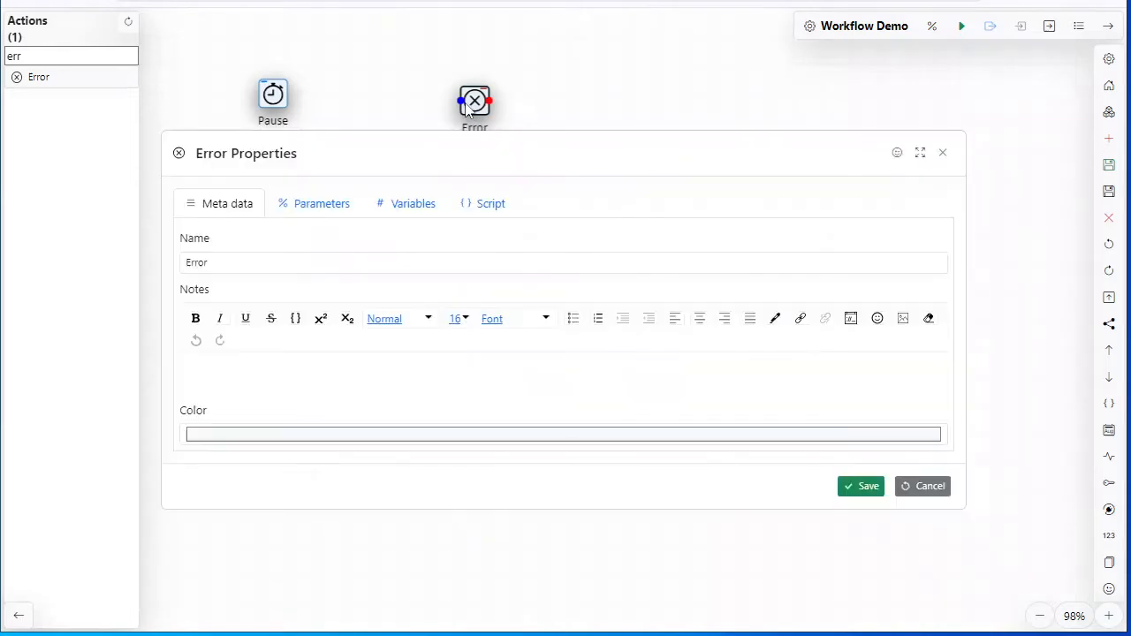
click(695, 437)
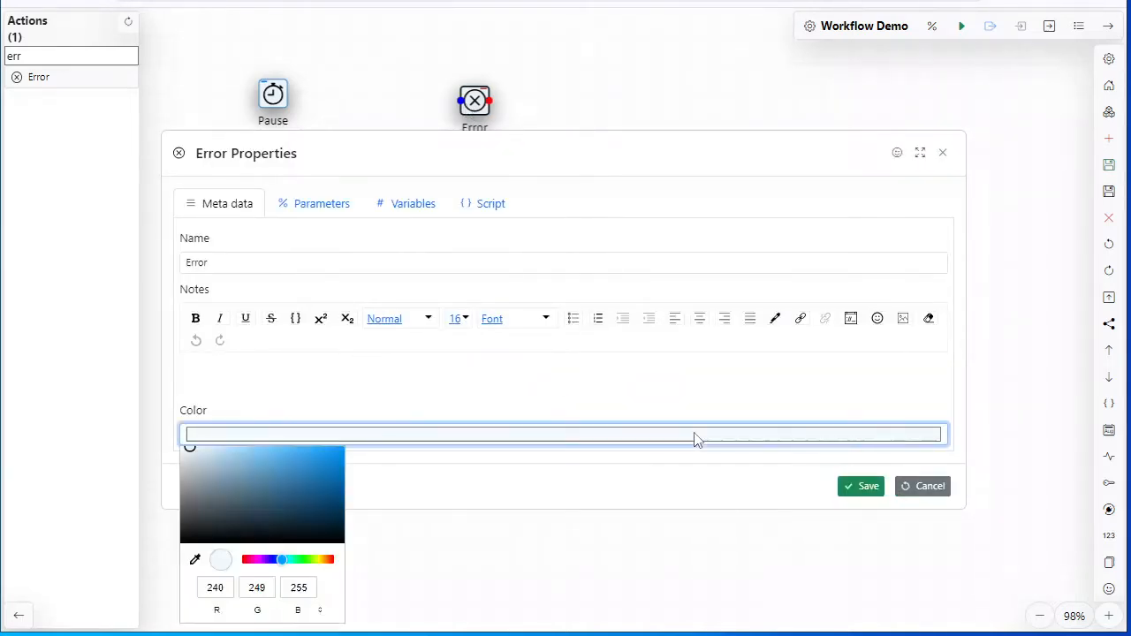
click(327, 559)
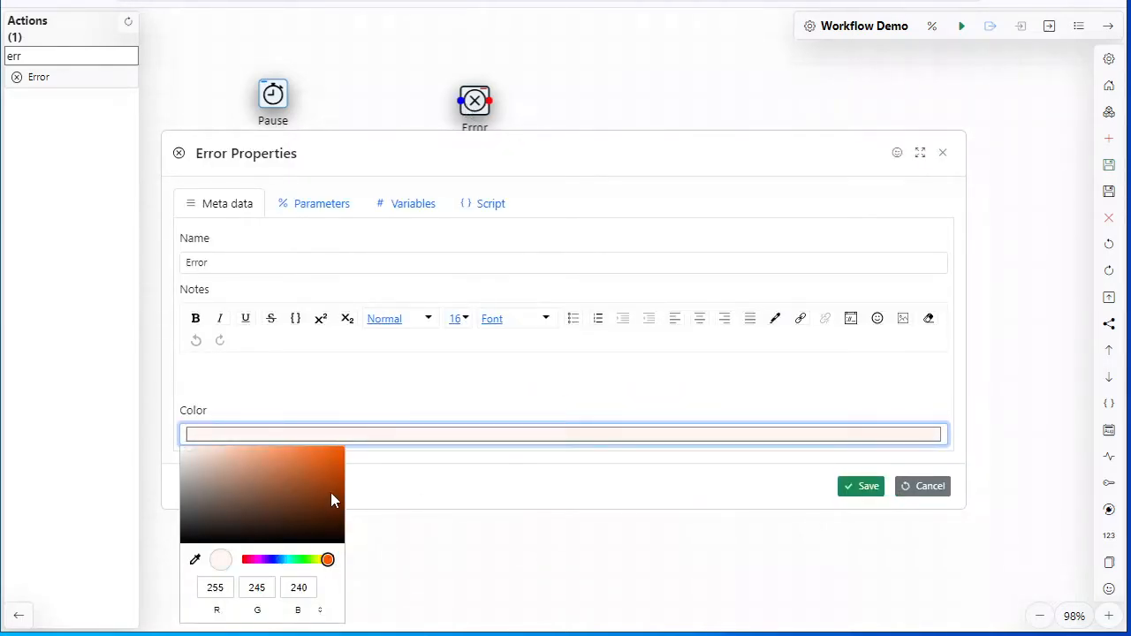
click(340, 454)
click(861, 487)
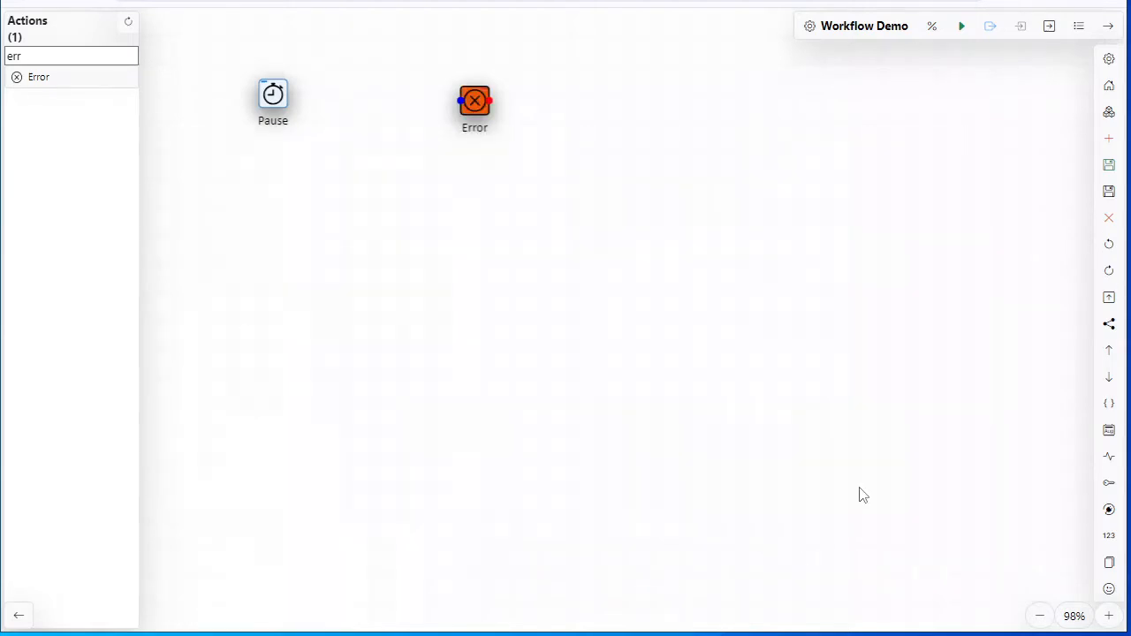
click(753, 314)
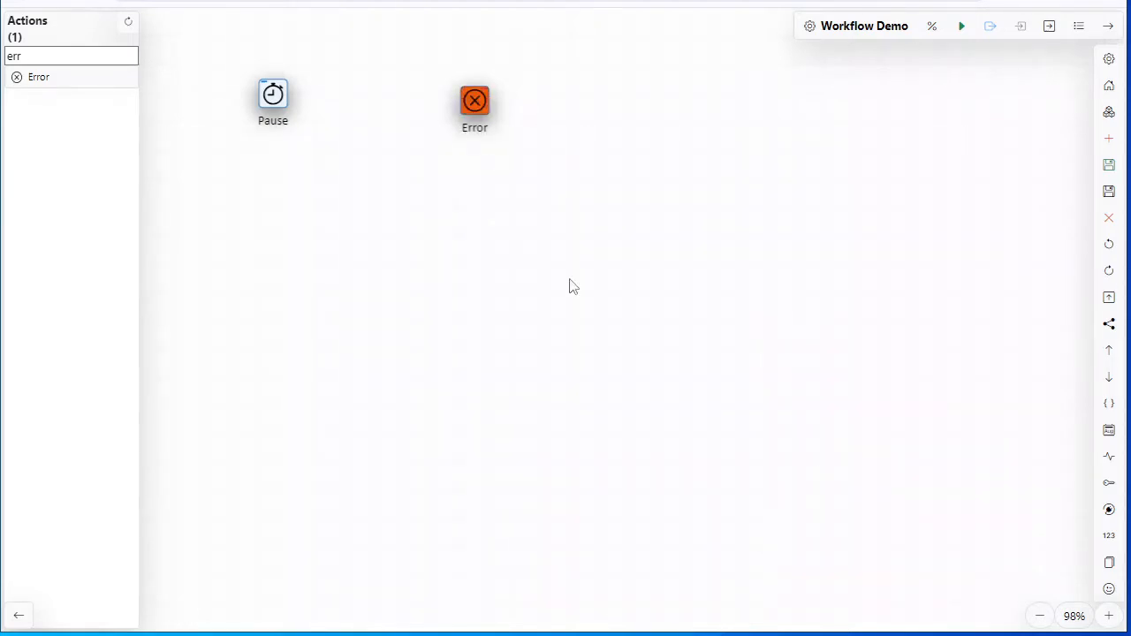
Search the actions for "suc" and place a Success action below the Error action
click(83, 53)
key(ctrl+a)
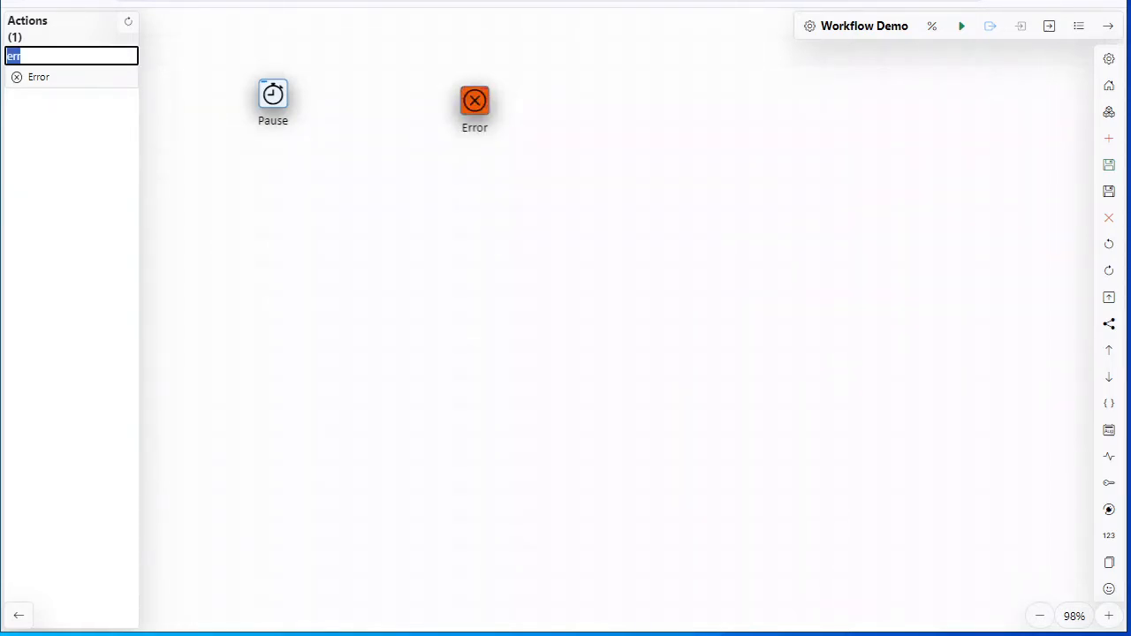
key(BackSpace)
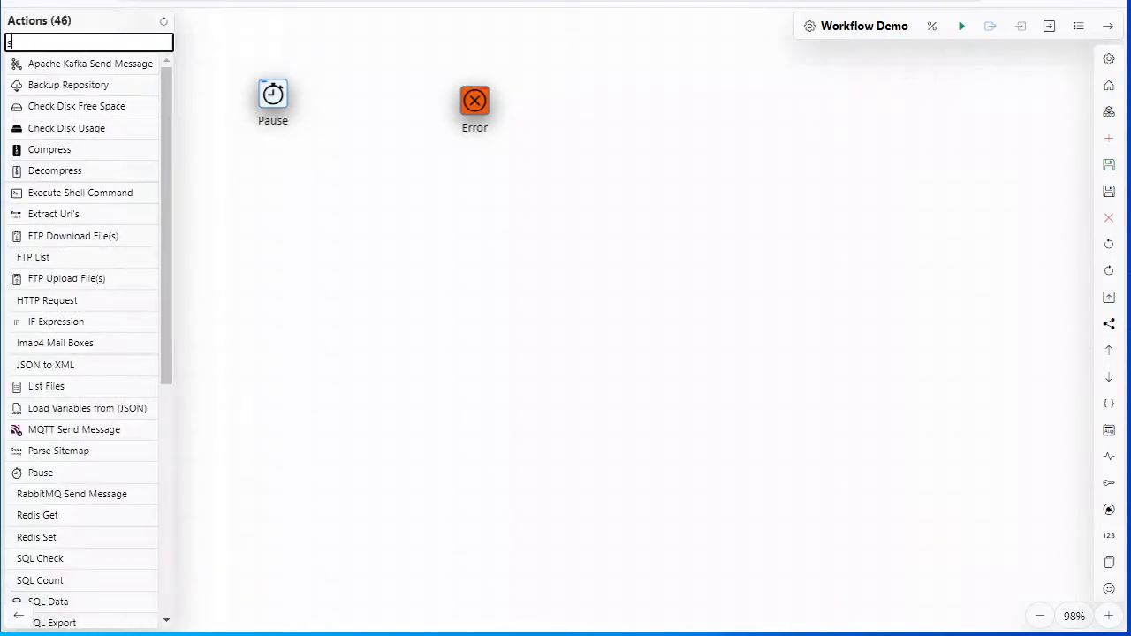
text(suc)
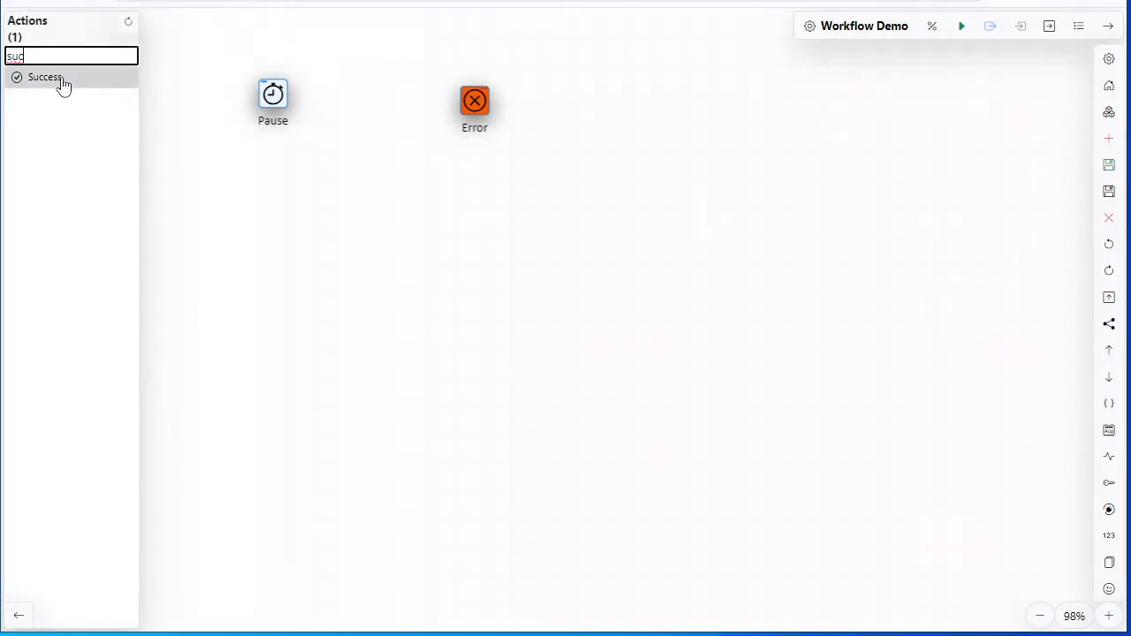
drag(63, 84, 478, 227)
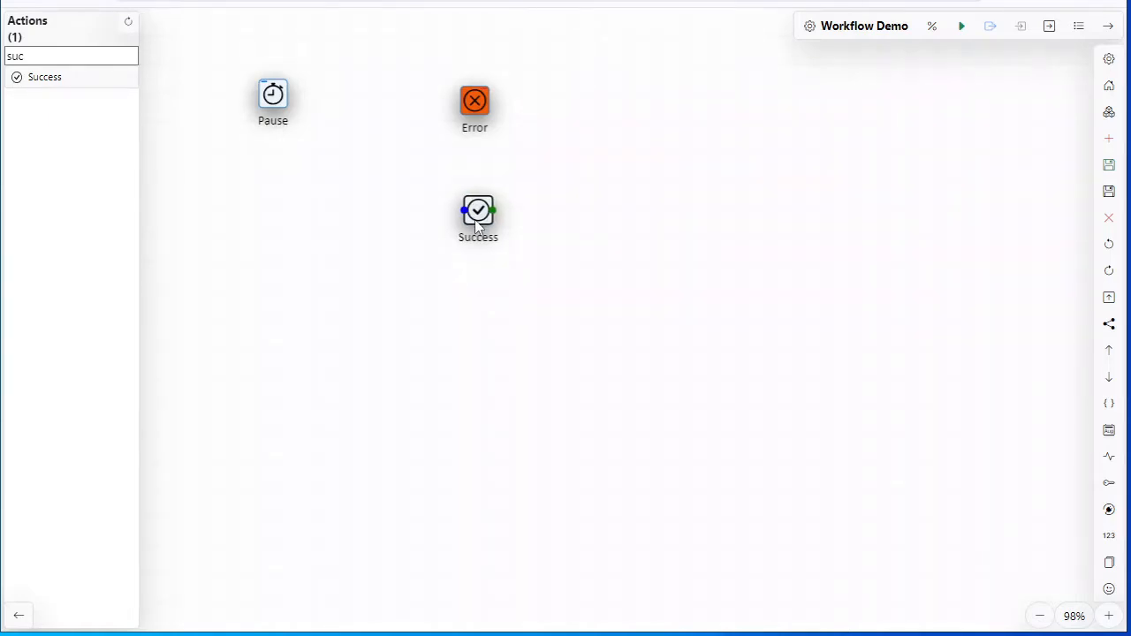
Set the Success action's color to a bright green and save its properties
double_click(478, 227)
click(509, 434)
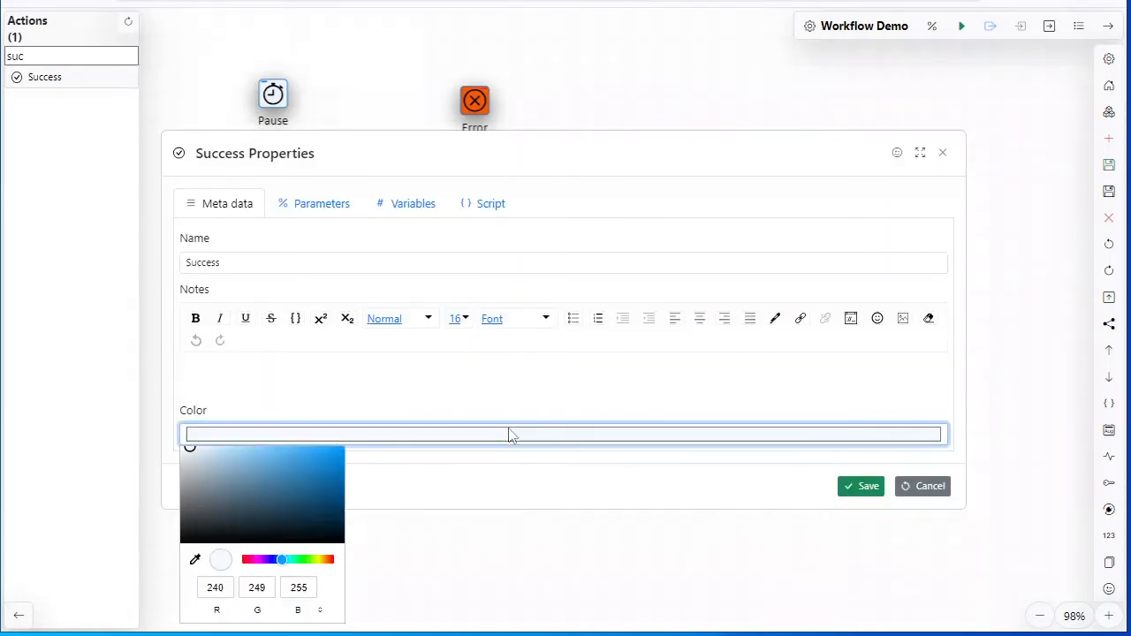
click(304, 560)
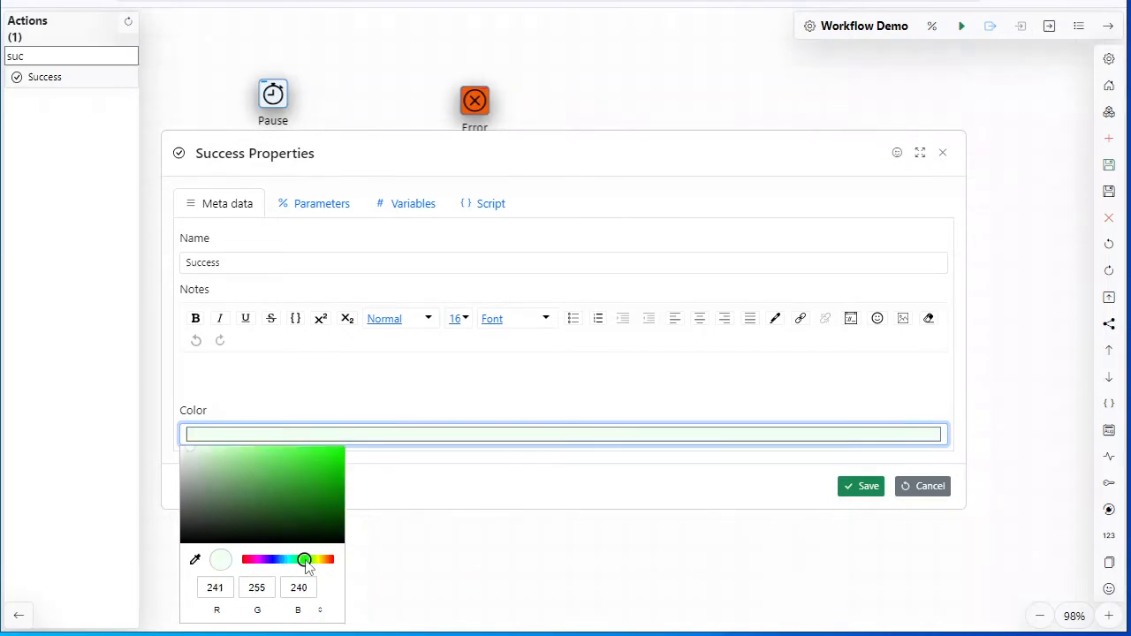
click(299, 560)
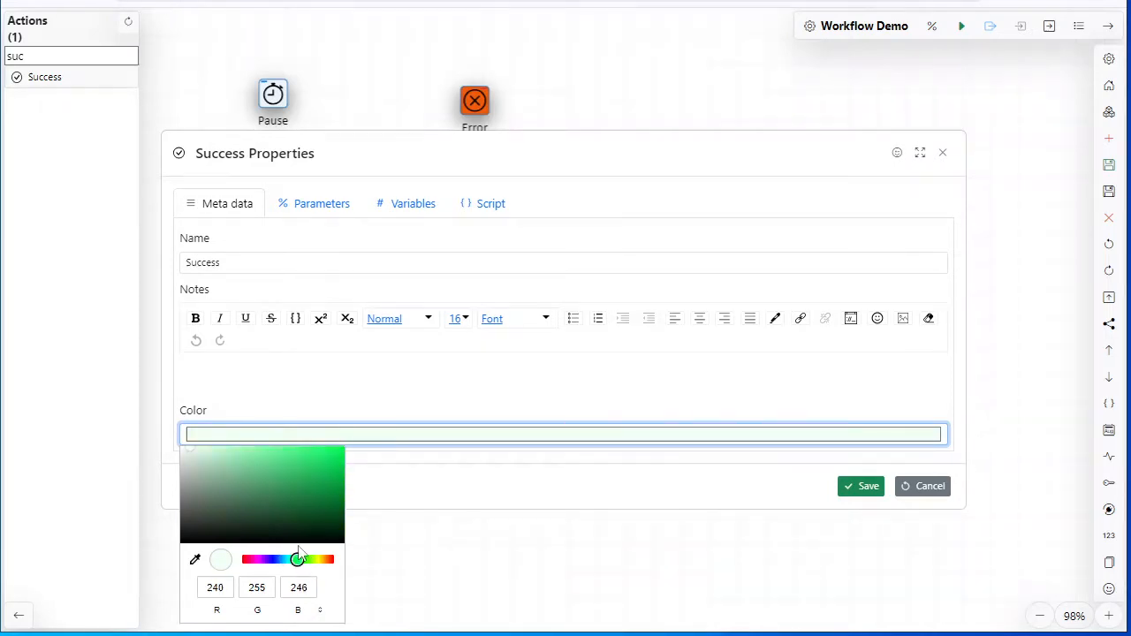
click(337, 459)
click(866, 488)
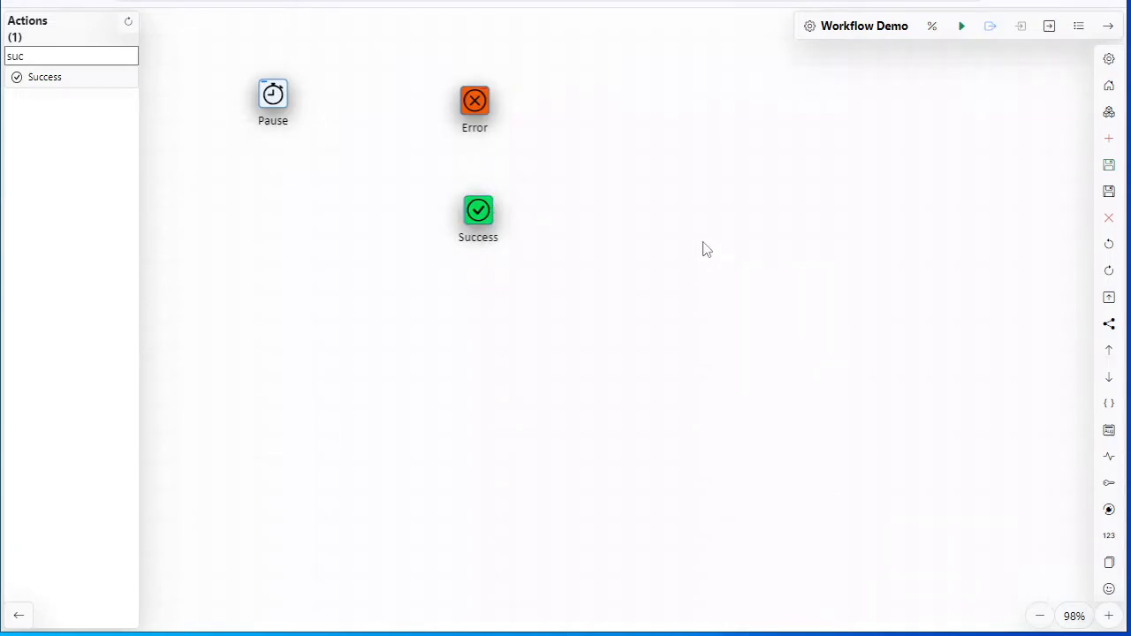
Try linking the Pause action's success output to the Error action
click(275, 97)
drag(289, 98, 469, 103)
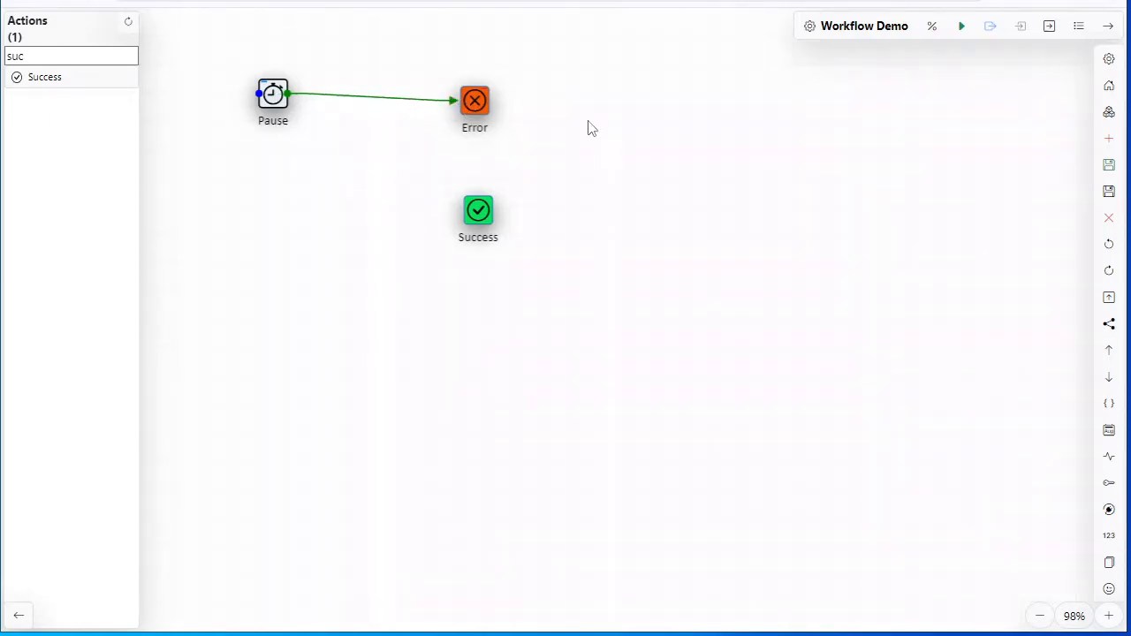
click(281, 98)
drag(292, 98, 462, 106)
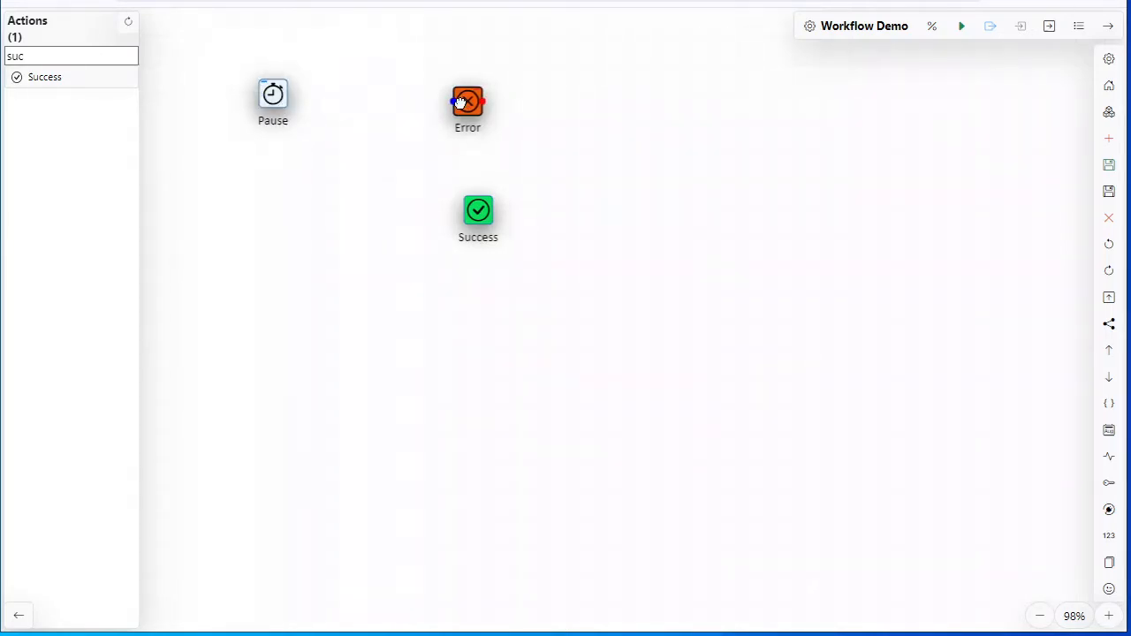
Move the Success action so that it lines up vertically beneath the Error action
drag(478, 207, 467, 199)
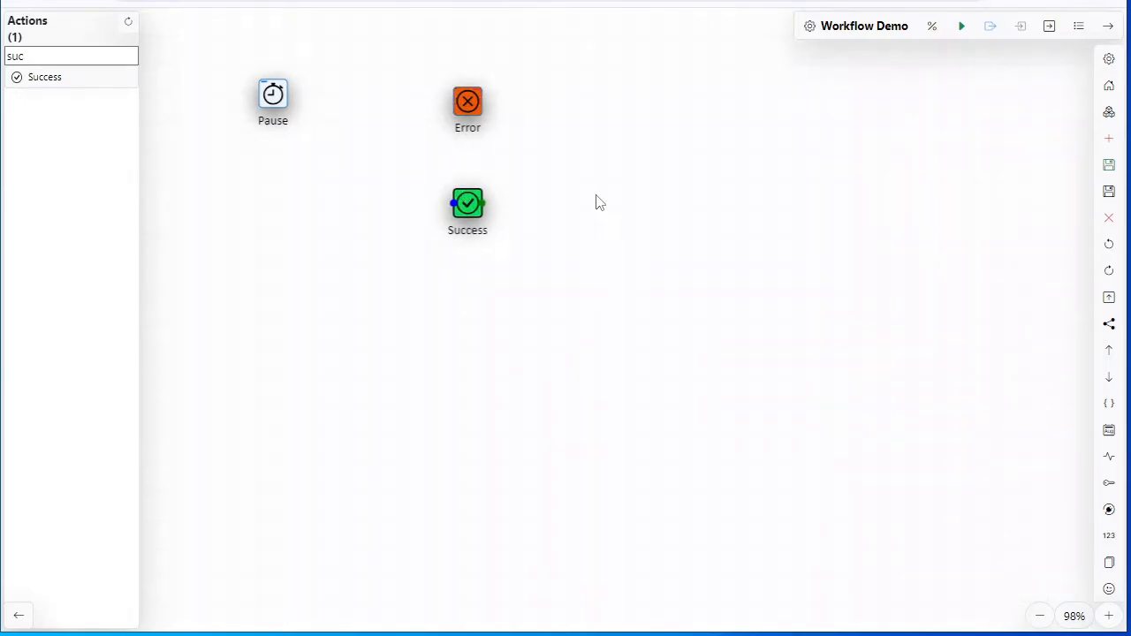
Try adding one workflow parameter of type Env Variable, and discard the parameter changes
click(931, 28)
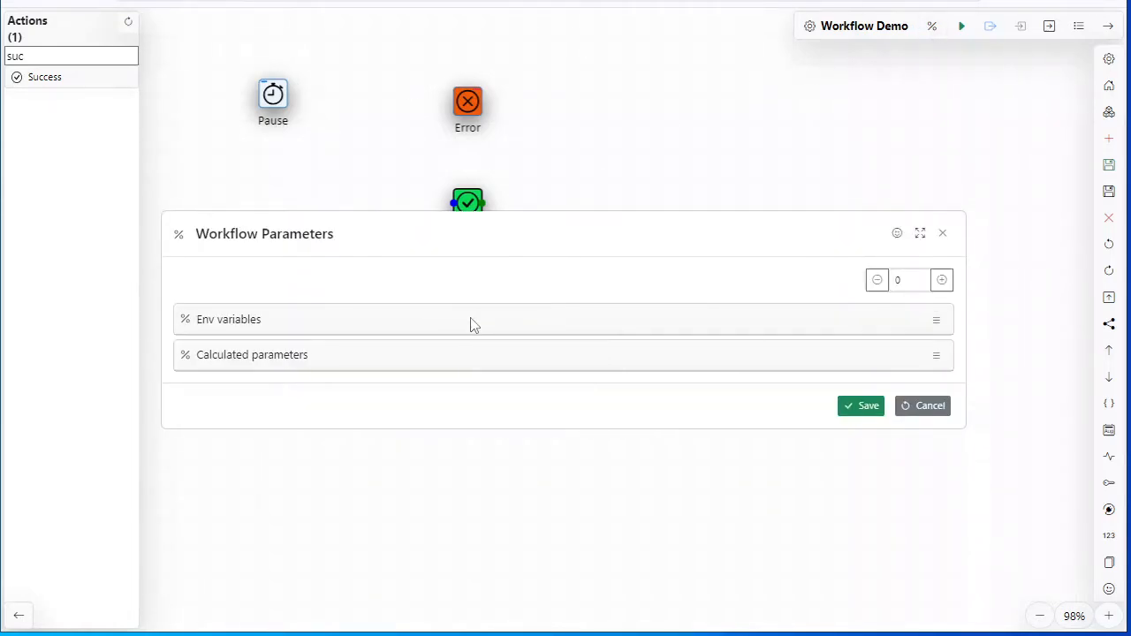
click(942, 280)
click(522, 305)
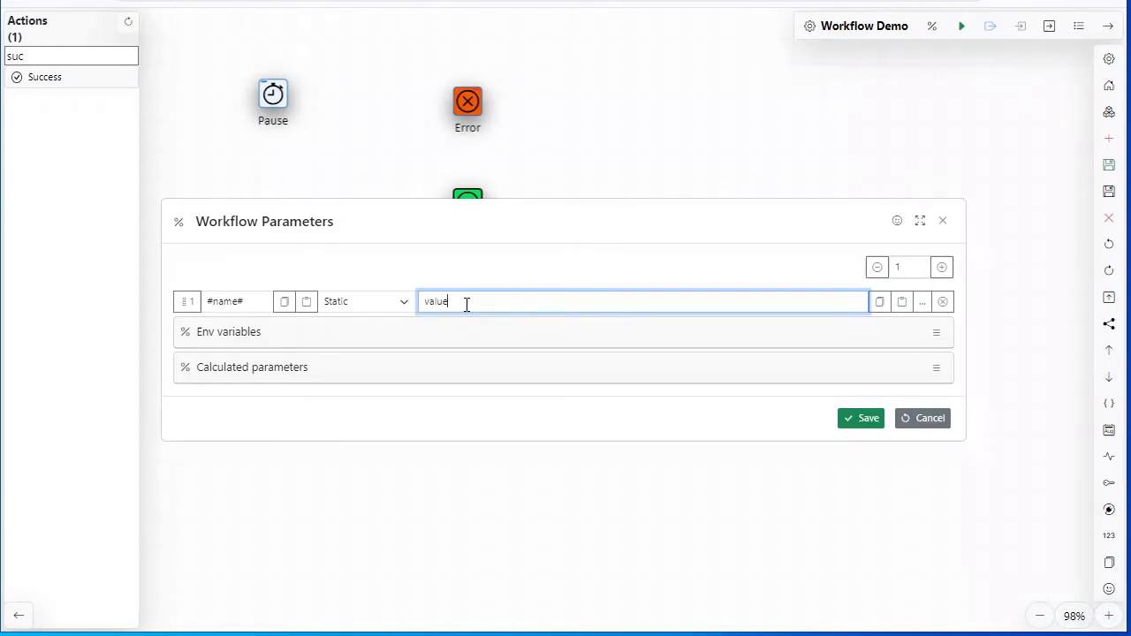
click(404, 304)
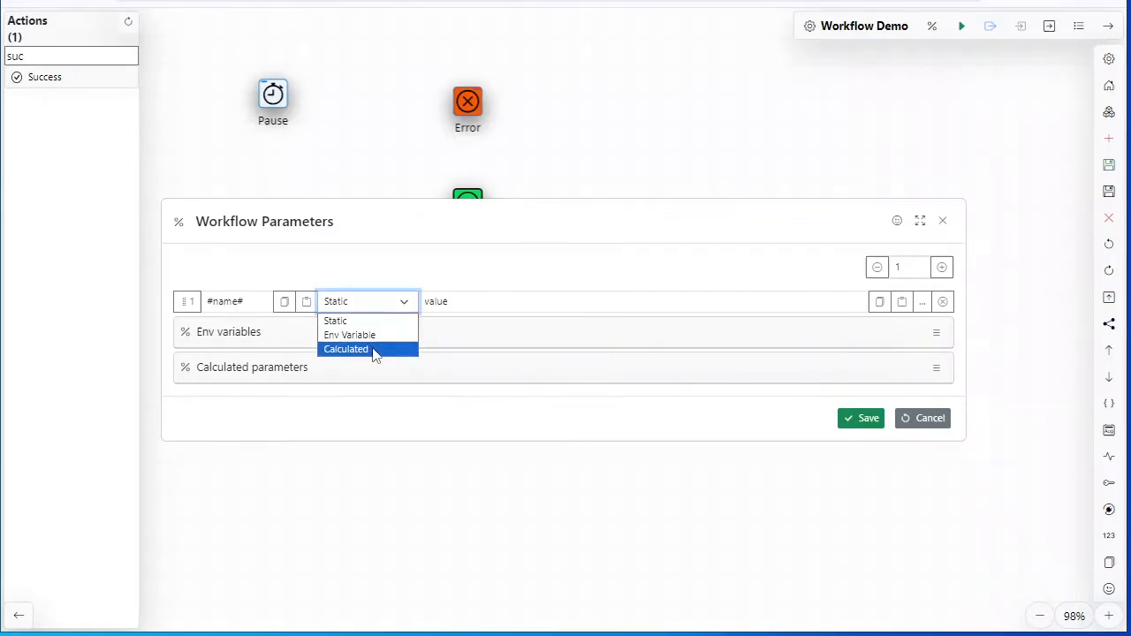
click(395, 337)
click(505, 304)
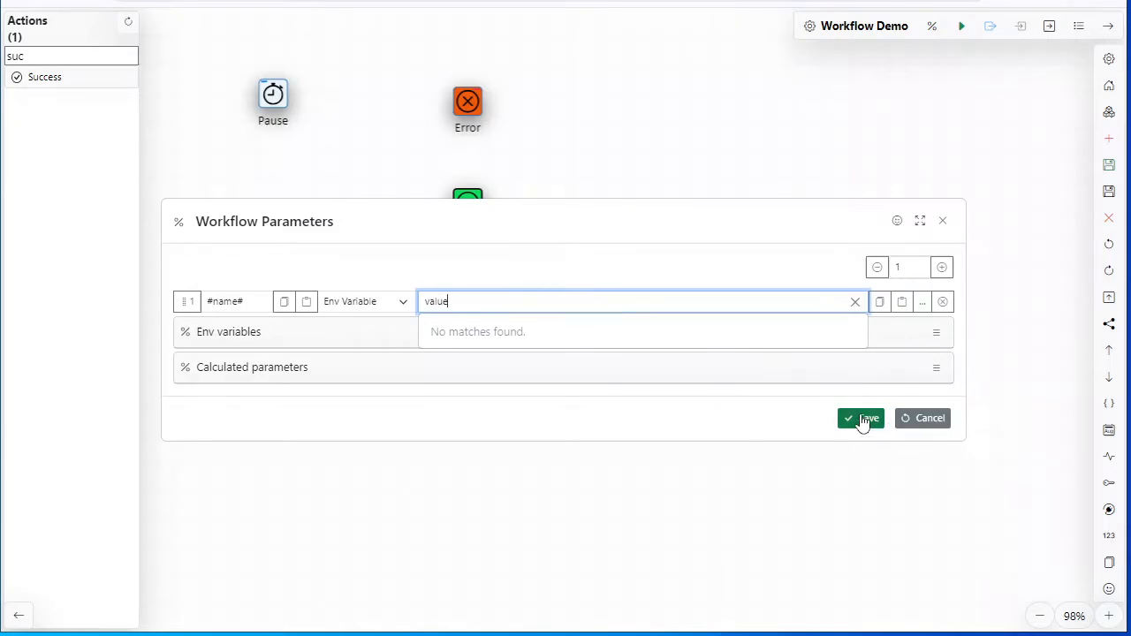
click(926, 421)
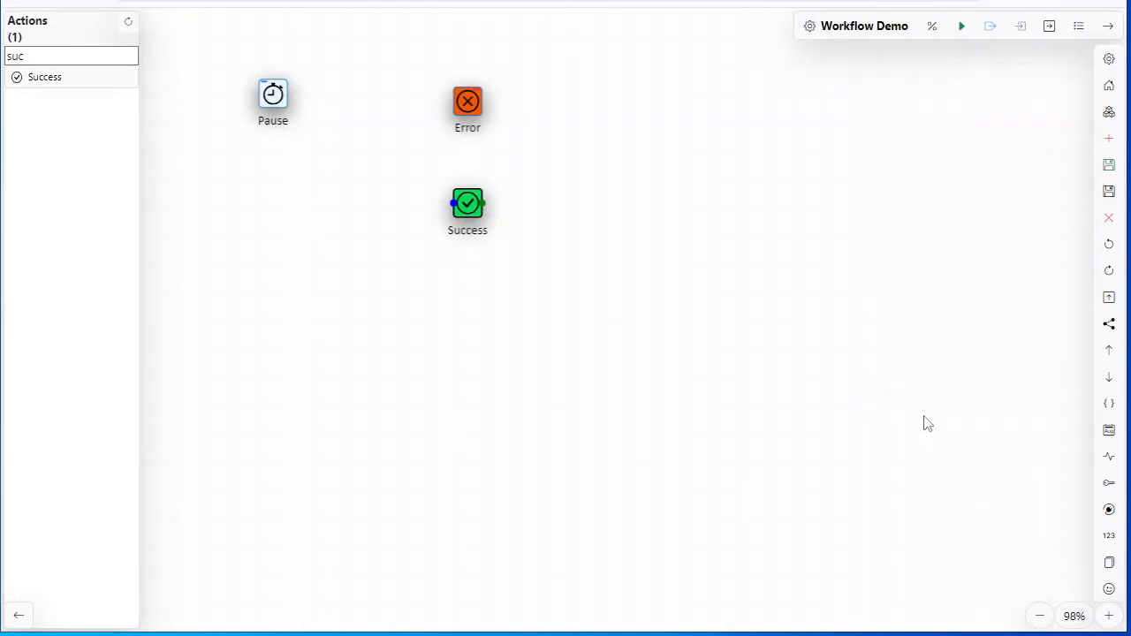
Run the workflow and review the detailed log of the running execution, including the Pause action's waiting time
click(963, 26)
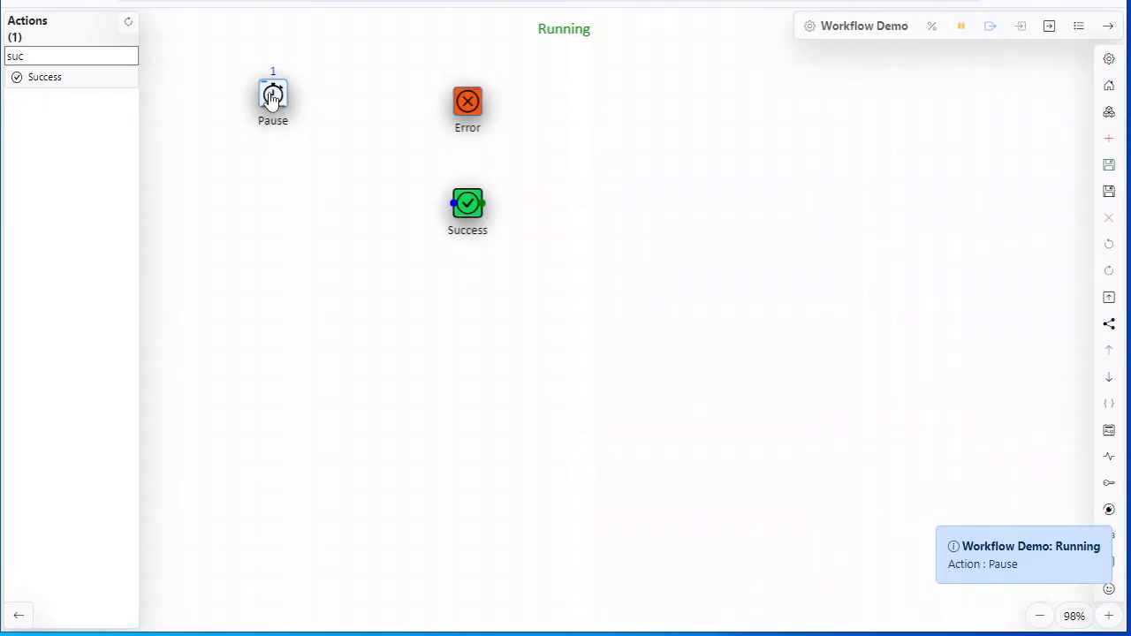
click(1082, 28)
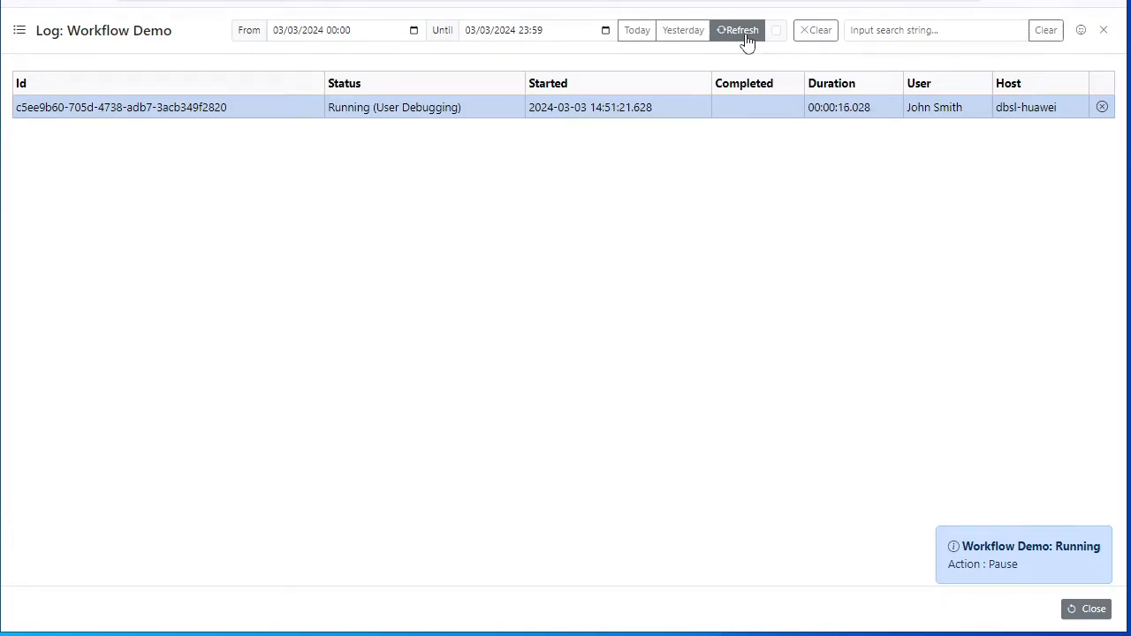
click(636, 107)
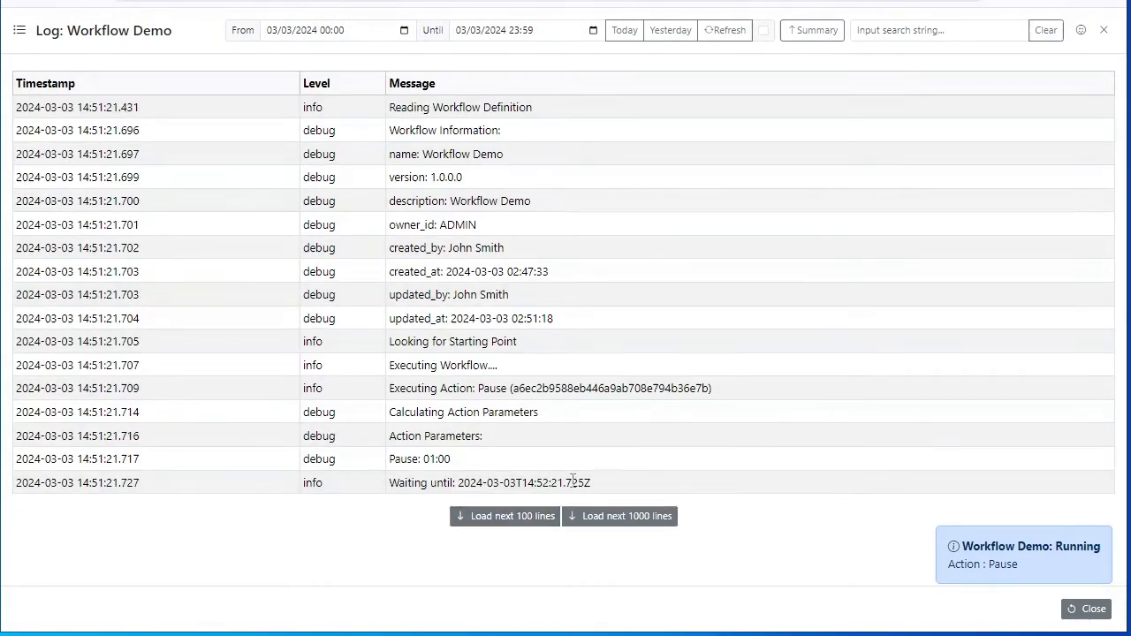
drag(612, 484, 505, 483)
click(633, 419)
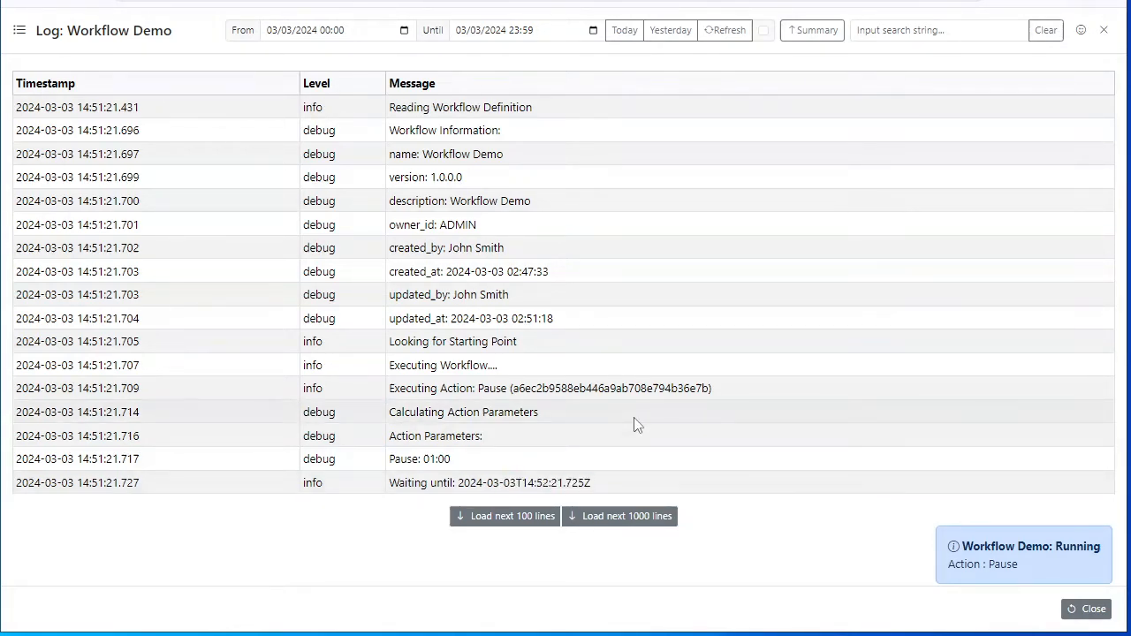
click(1086, 609)
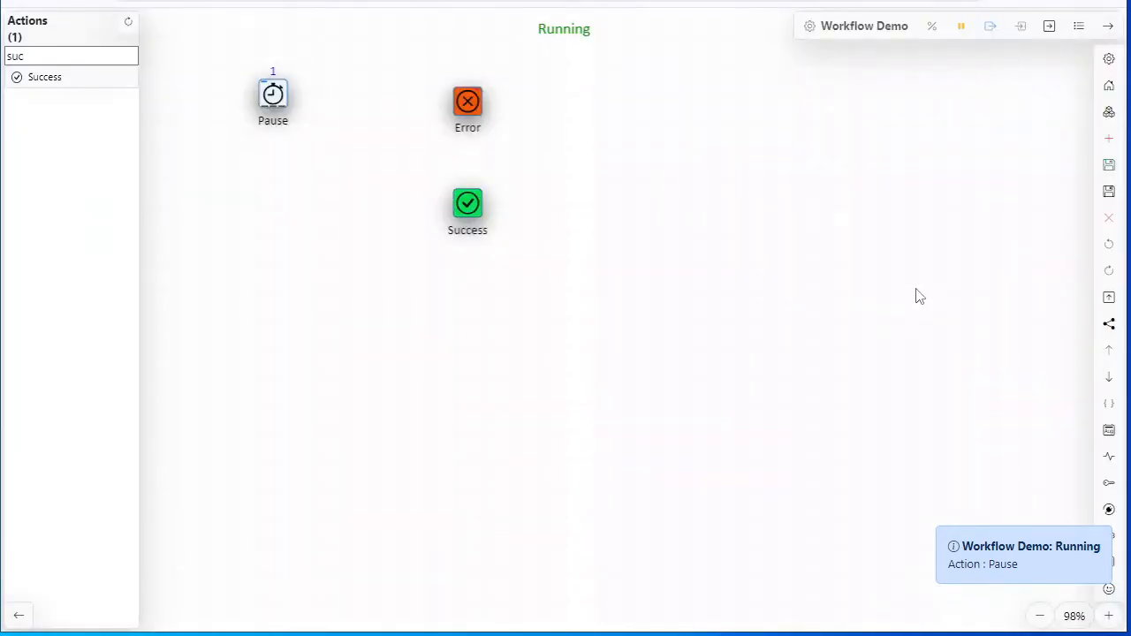
Check the list of currently running workflows and refresh the Workflow Demo log to examine the execution's status
click(1112, 456)
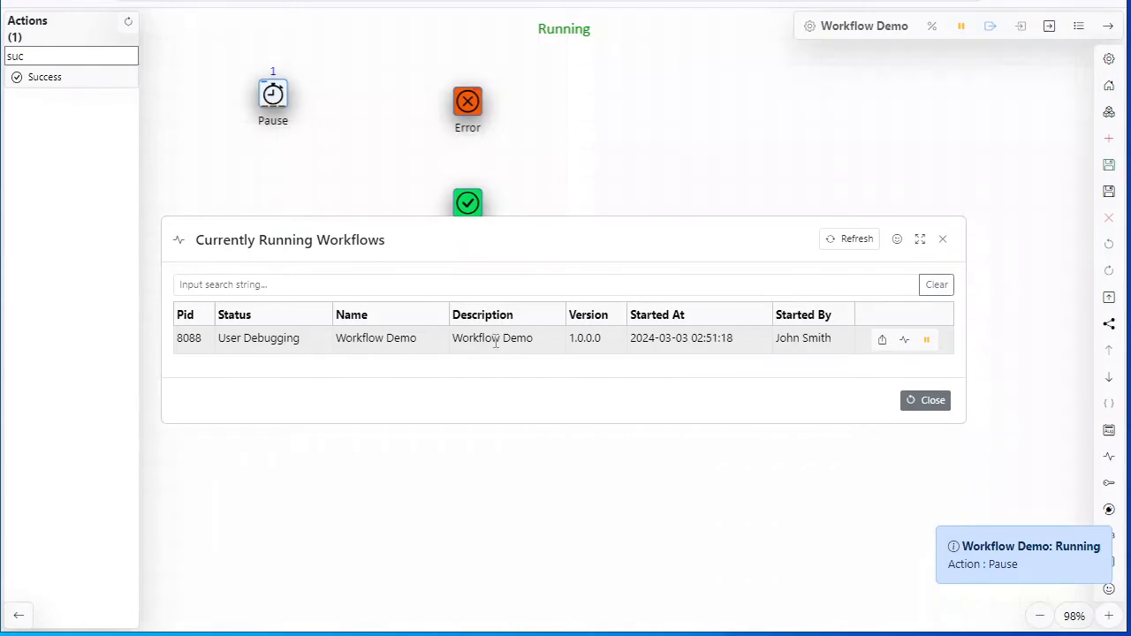
click(939, 406)
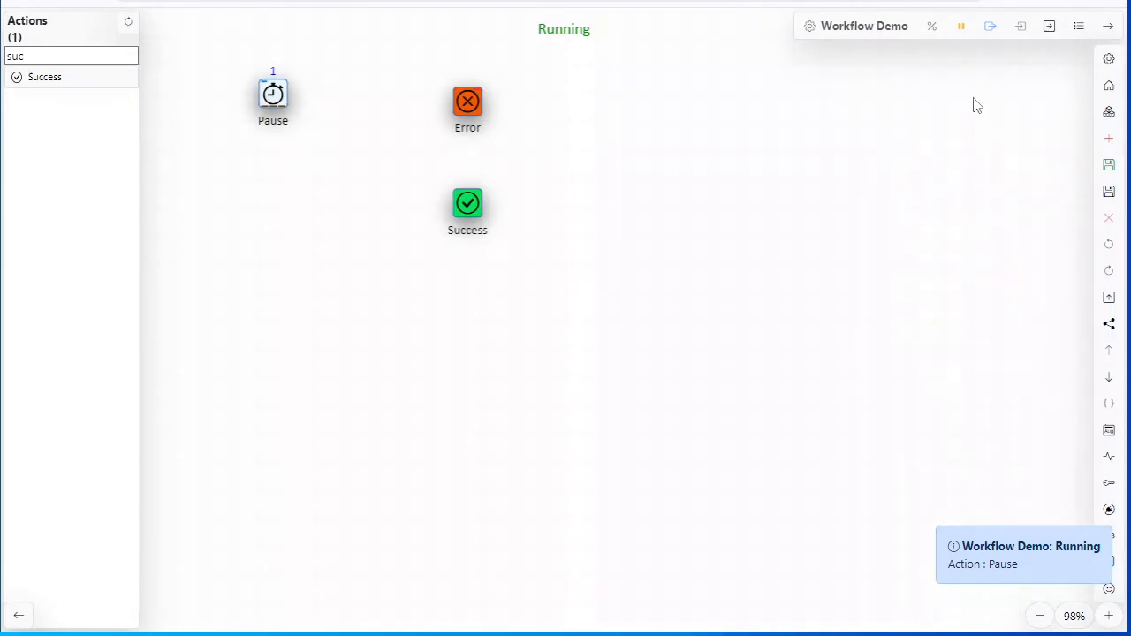
click(1079, 29)
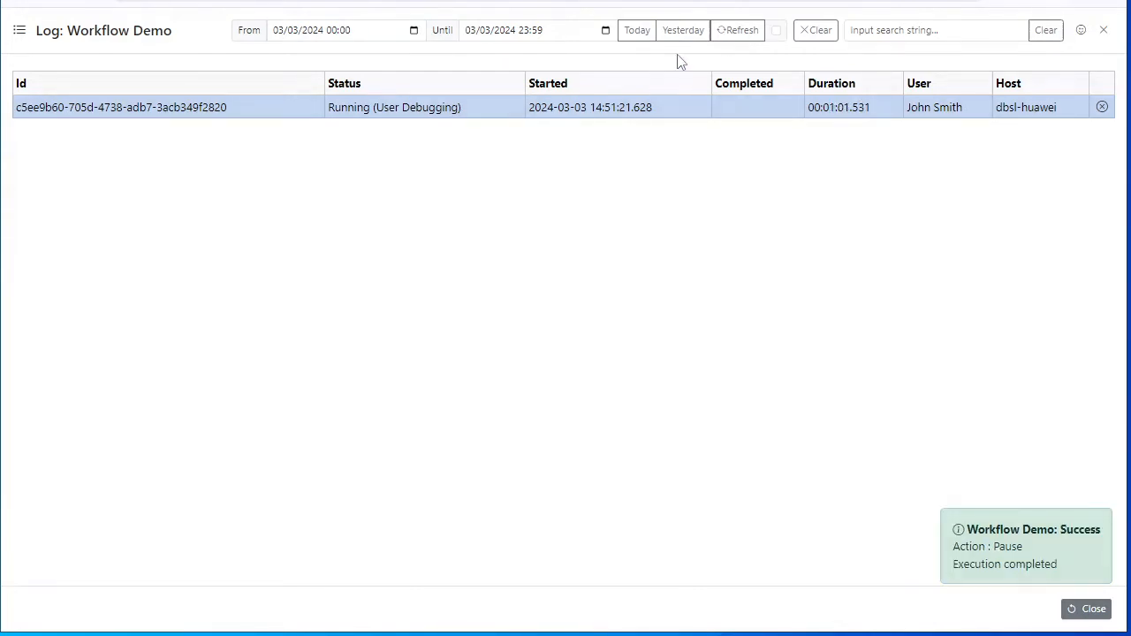
click(744, 36)
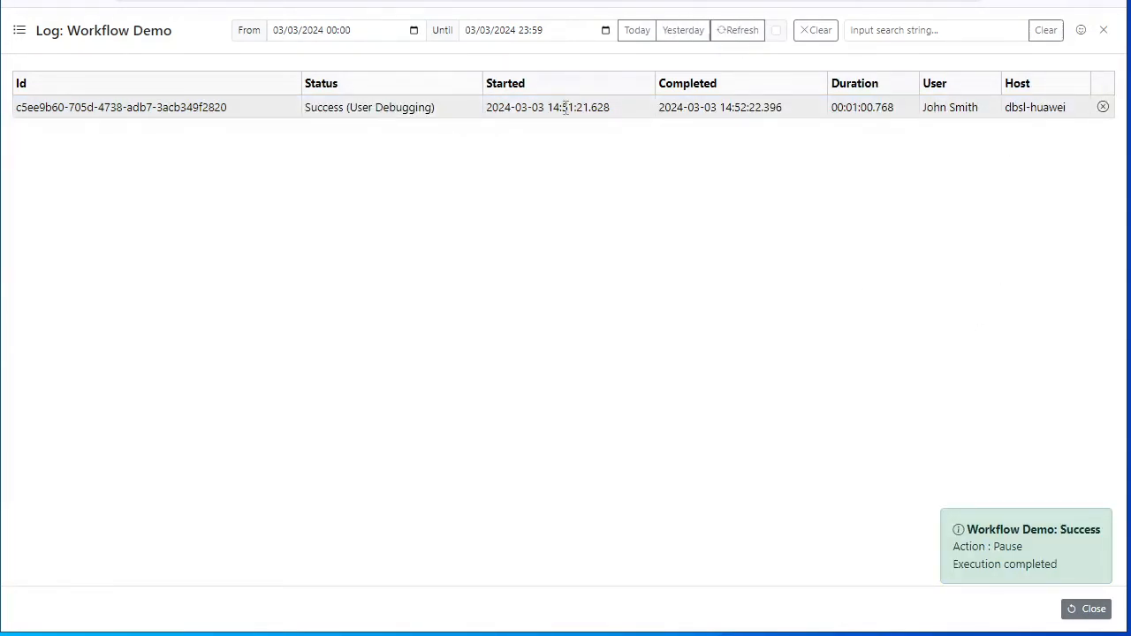
Review the detailed log of the completed Workflow Demo execution down to its last entry, and return to the workflow design
click(329, 112)
scroll(705, 351, down, 2)
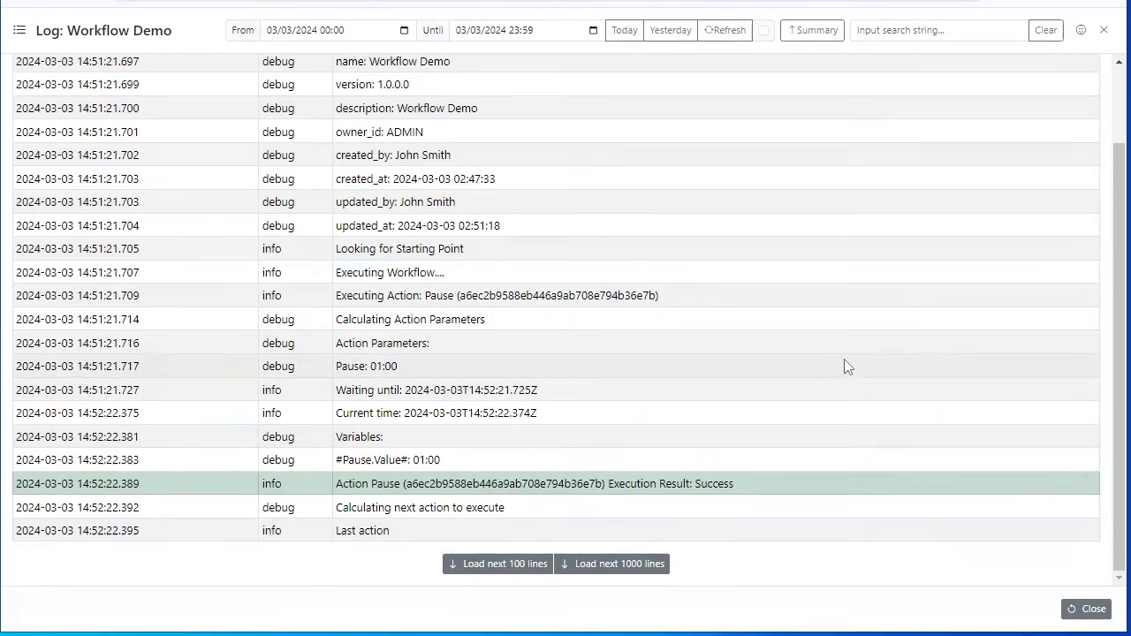
key(Escape)
key(Escape)
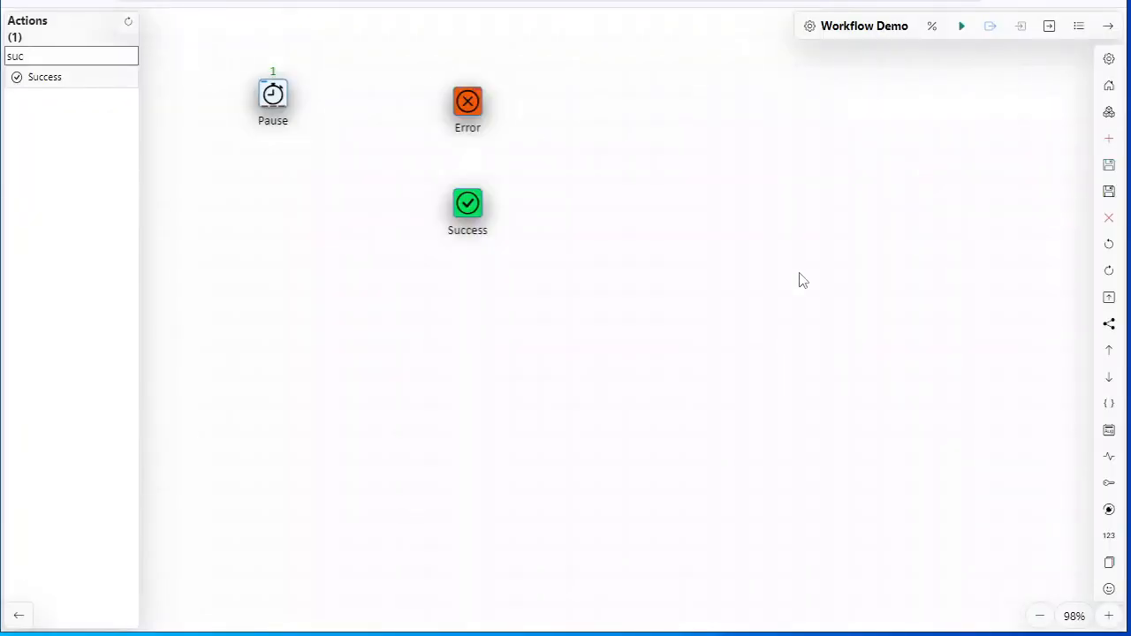
Examine the workflow's deployment options for step and debug level logging, and cancel without deploying
click(1051, 28)
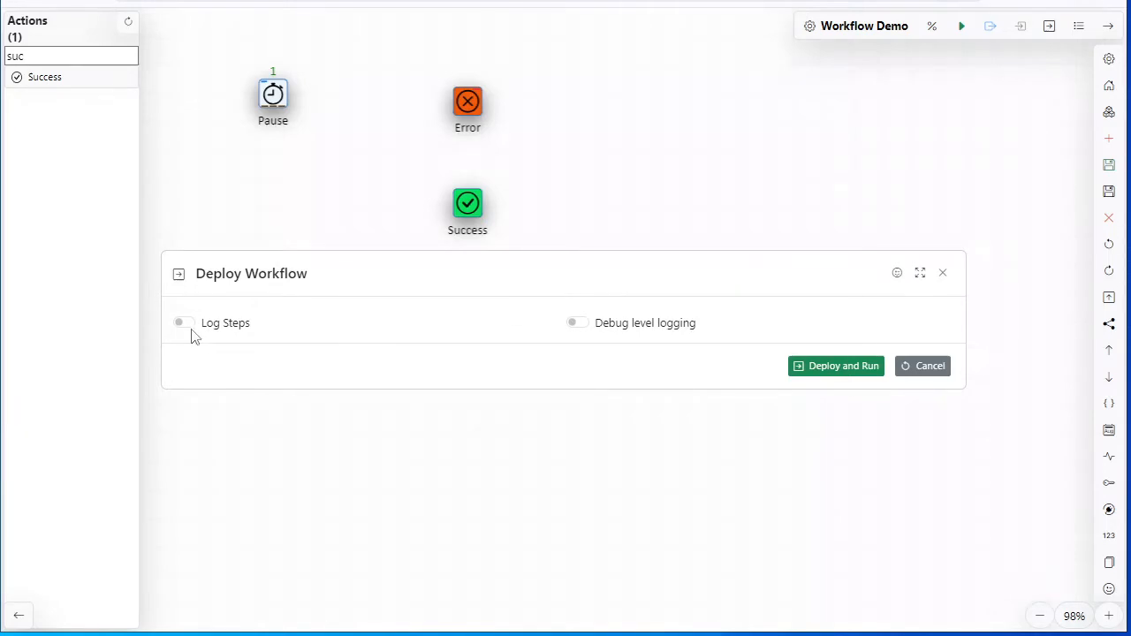
click(577, 323)
click(576, 324)
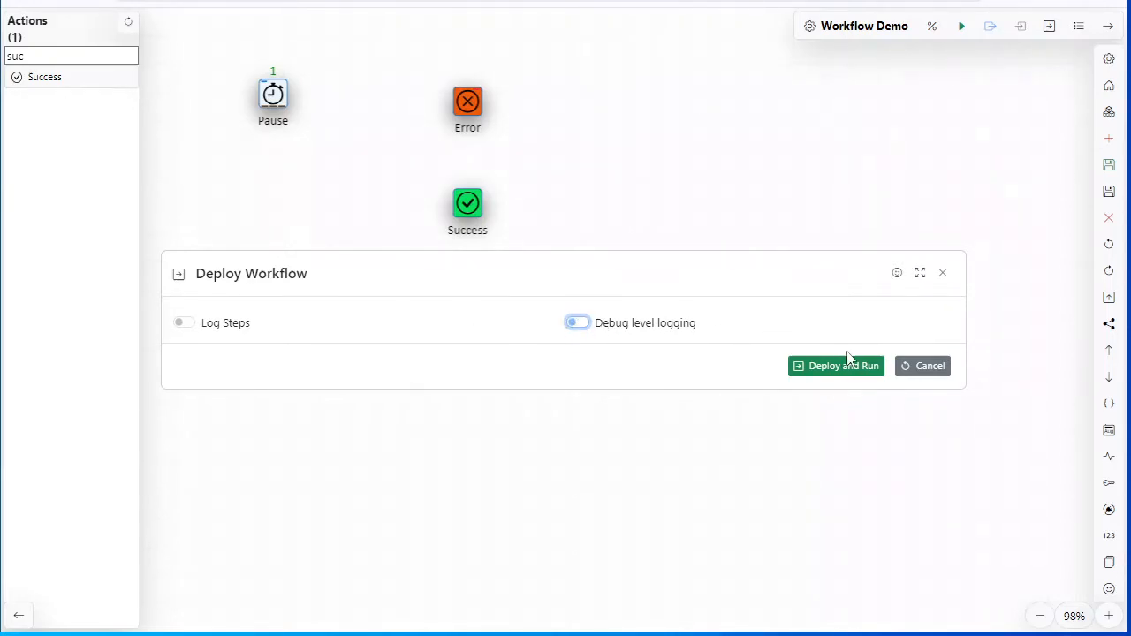
click(923, 378)
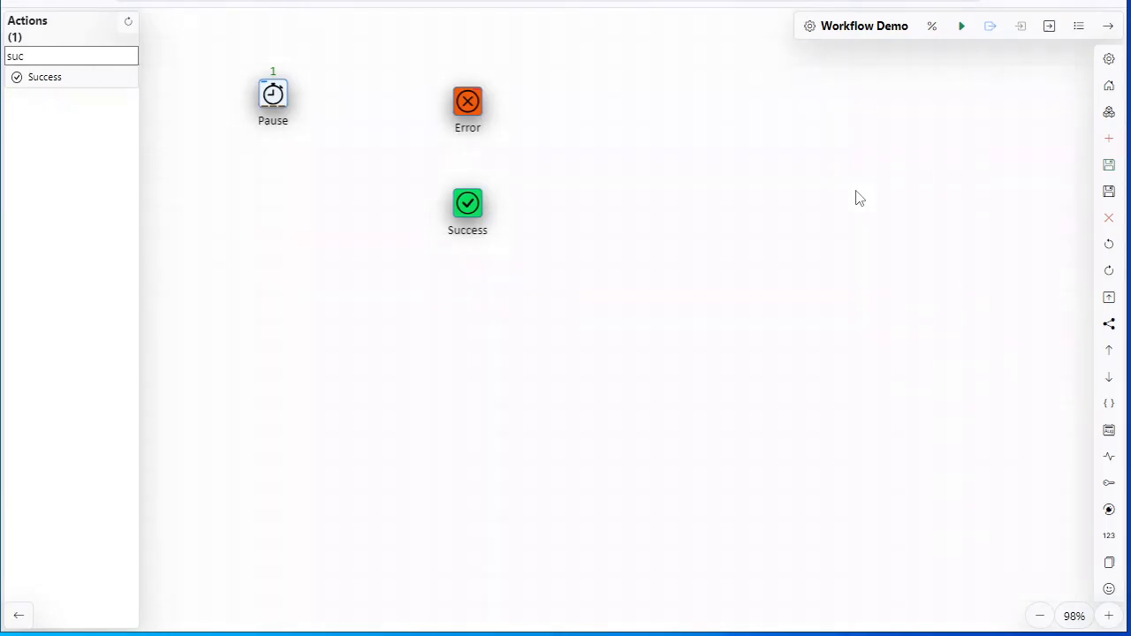
Look through the list of available workflows and the publishing details of Workflow Demo, without publishing
click(1112, 117)
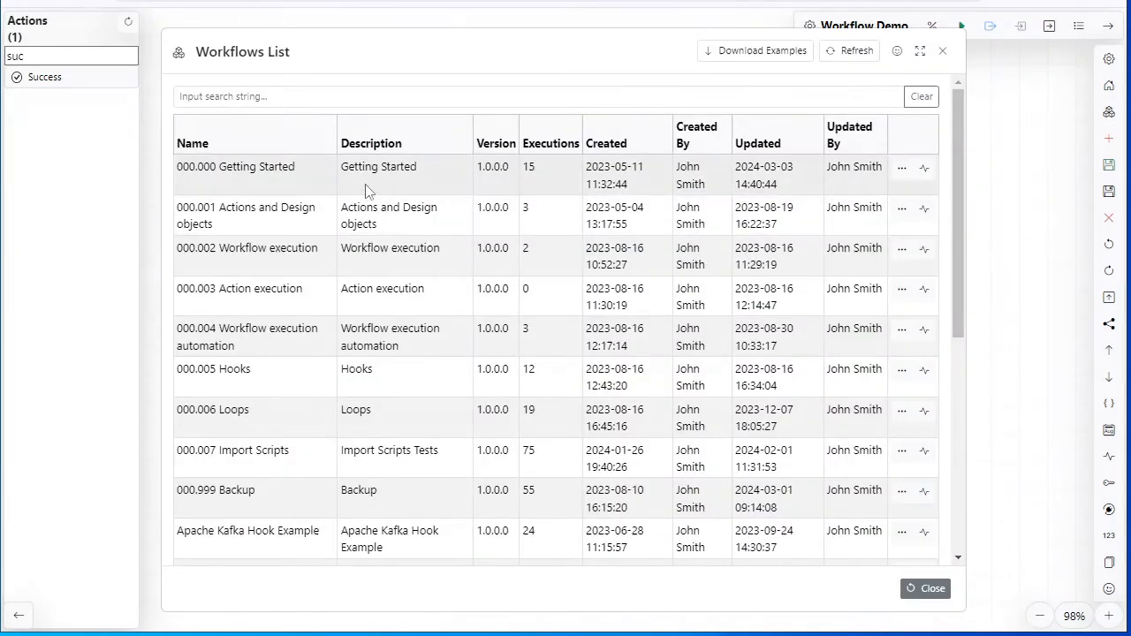
click(923, 589)
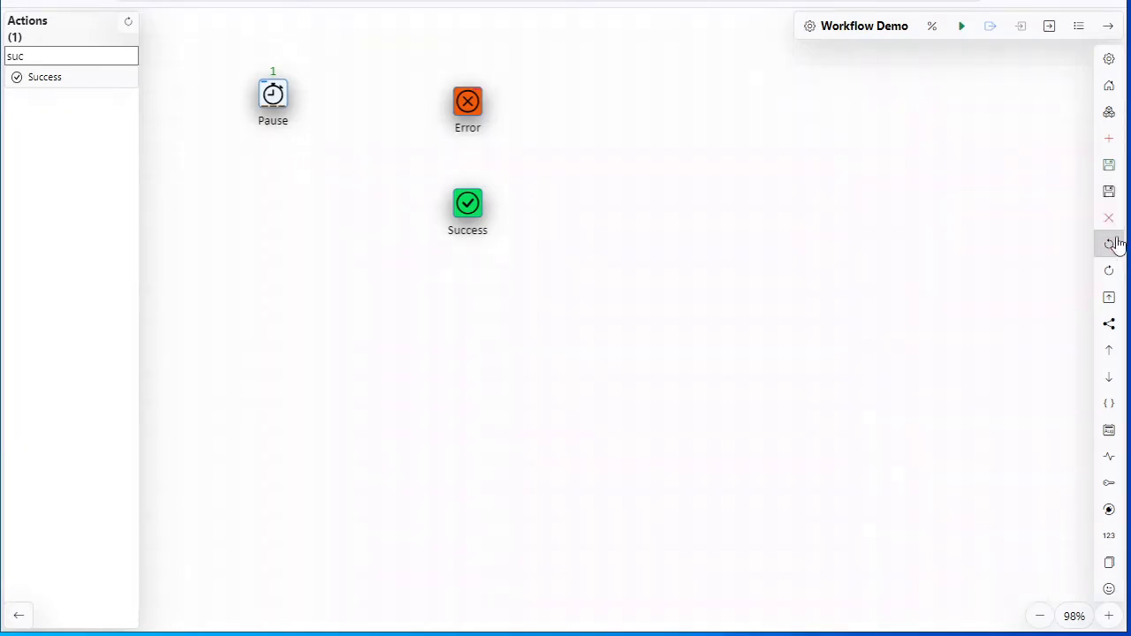
click(1109, 299)
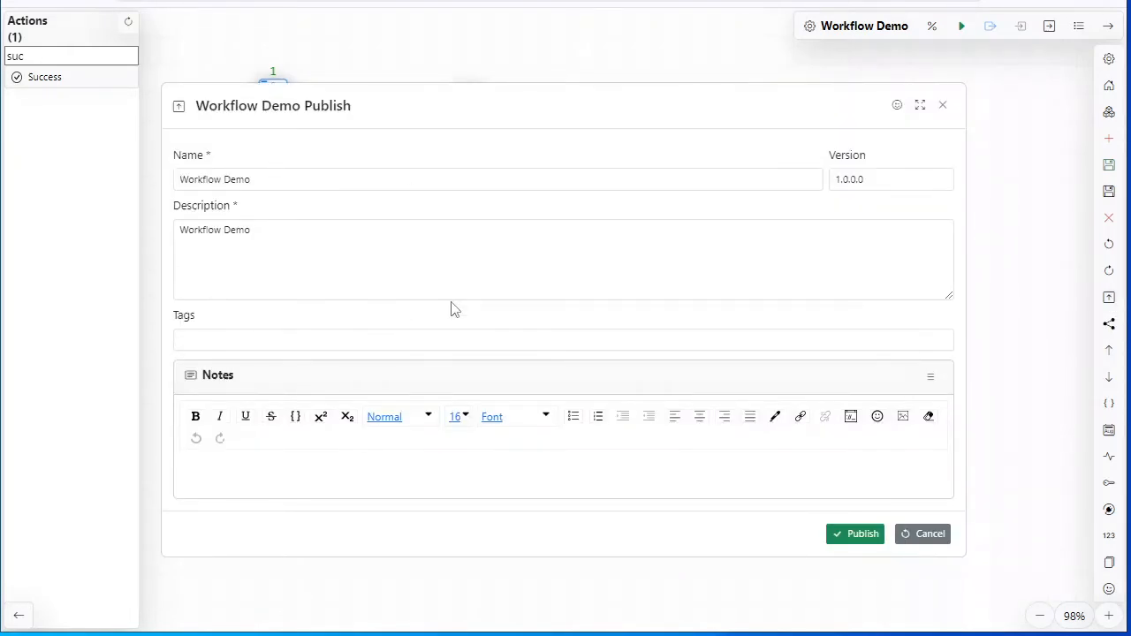
click(936, 537)
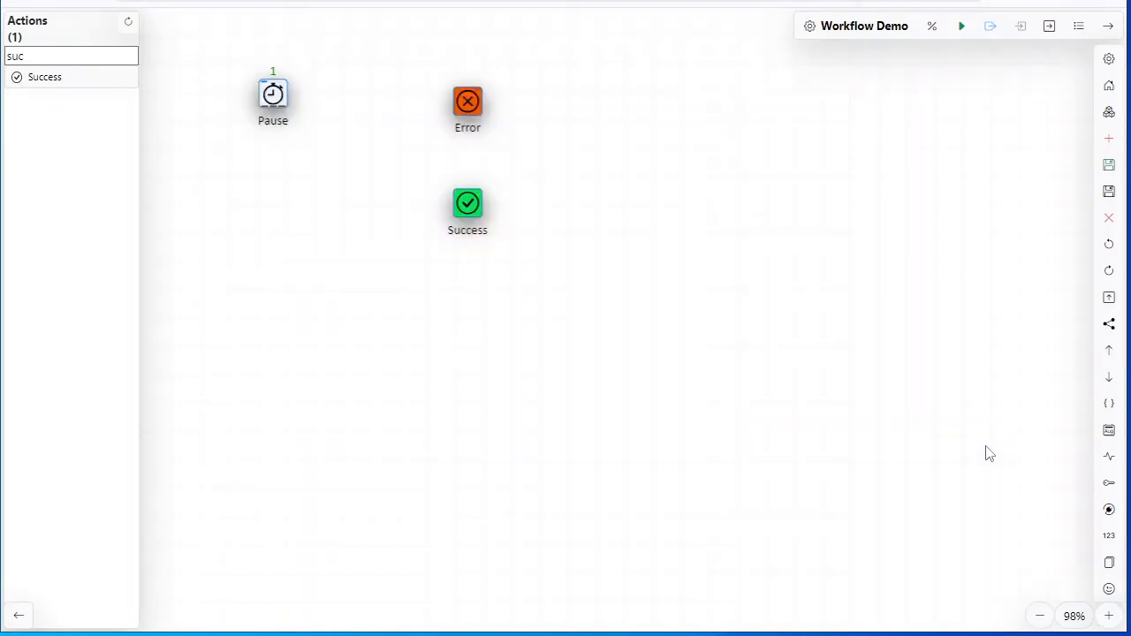
Examine the user and group sharing options for the workflow and the accompanying note, and cancel without sharing
click(1111, 325)
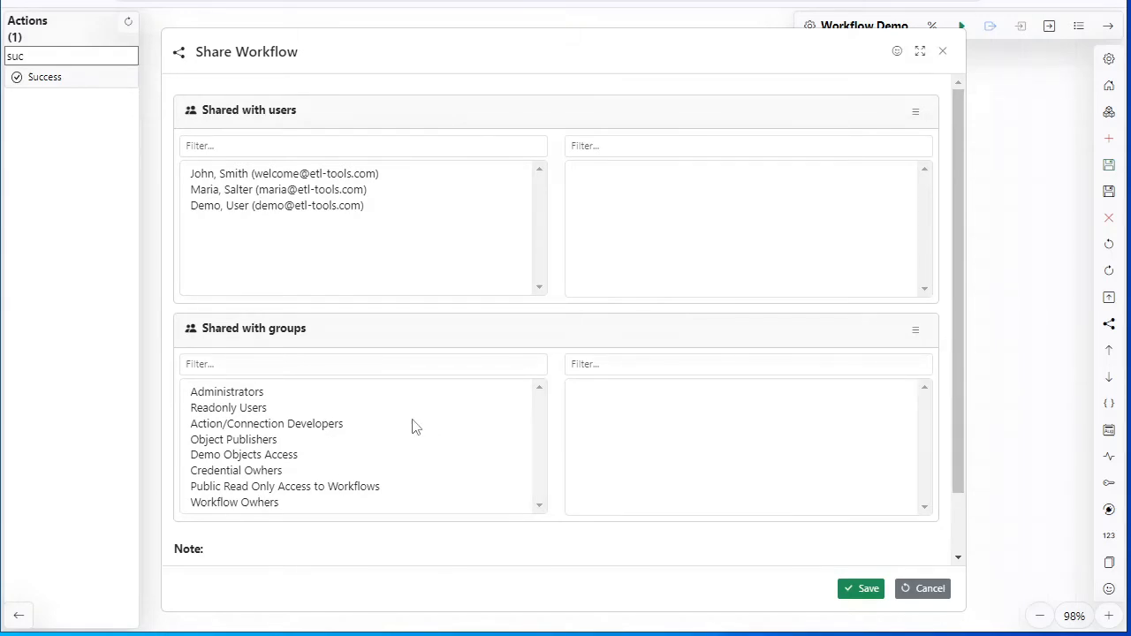
scroll(418, 427, down, 2)
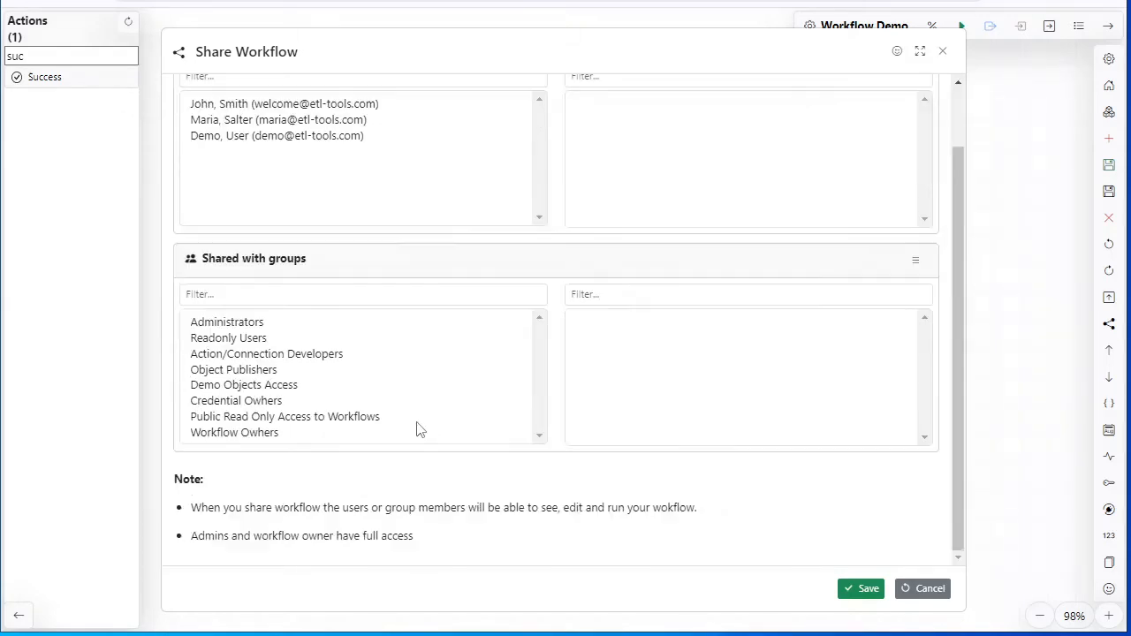
click(930, 590)
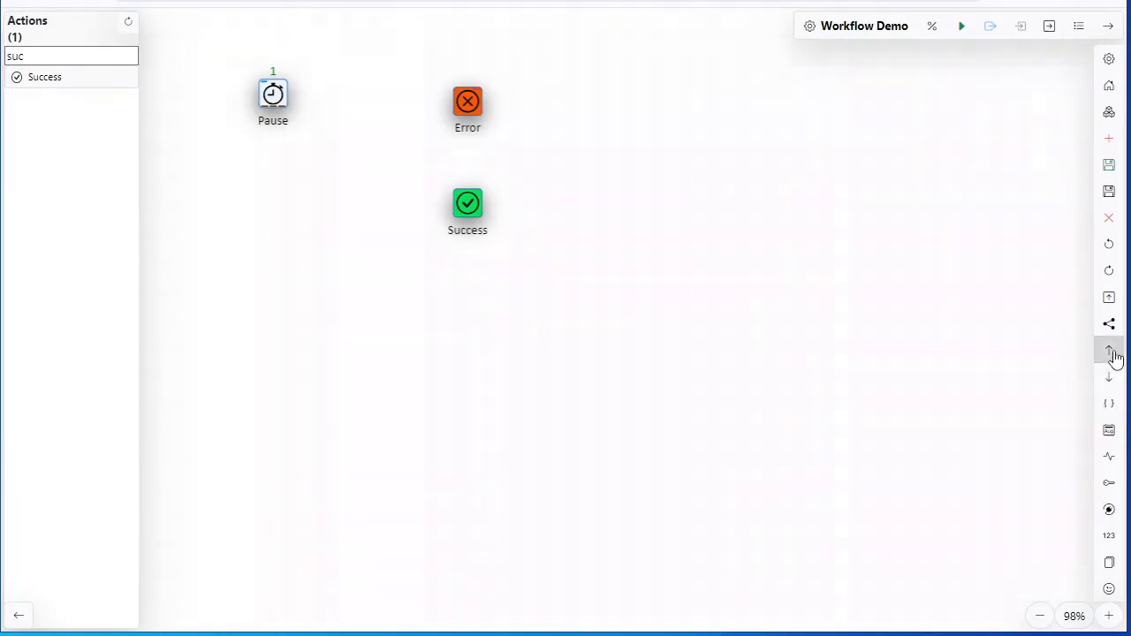
Set the Pause action's Pause parameter value to 02:00 in the workflow's source code and save the source
click(1112, 409)
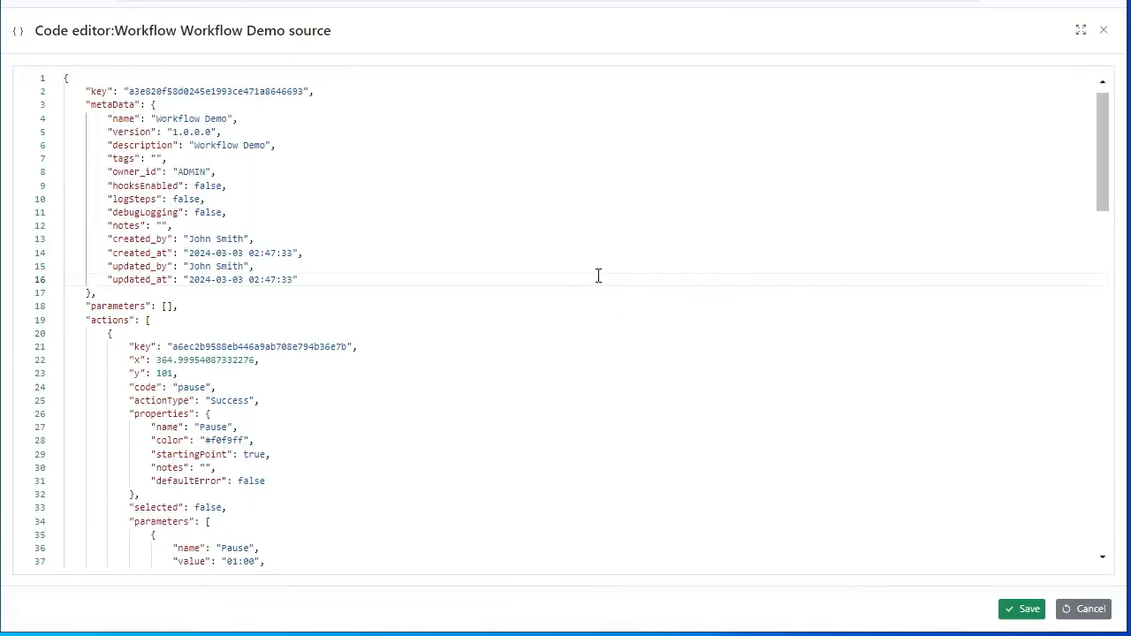
scroll(599, 276, down, 5)
scroll(596, 281, down, 10)
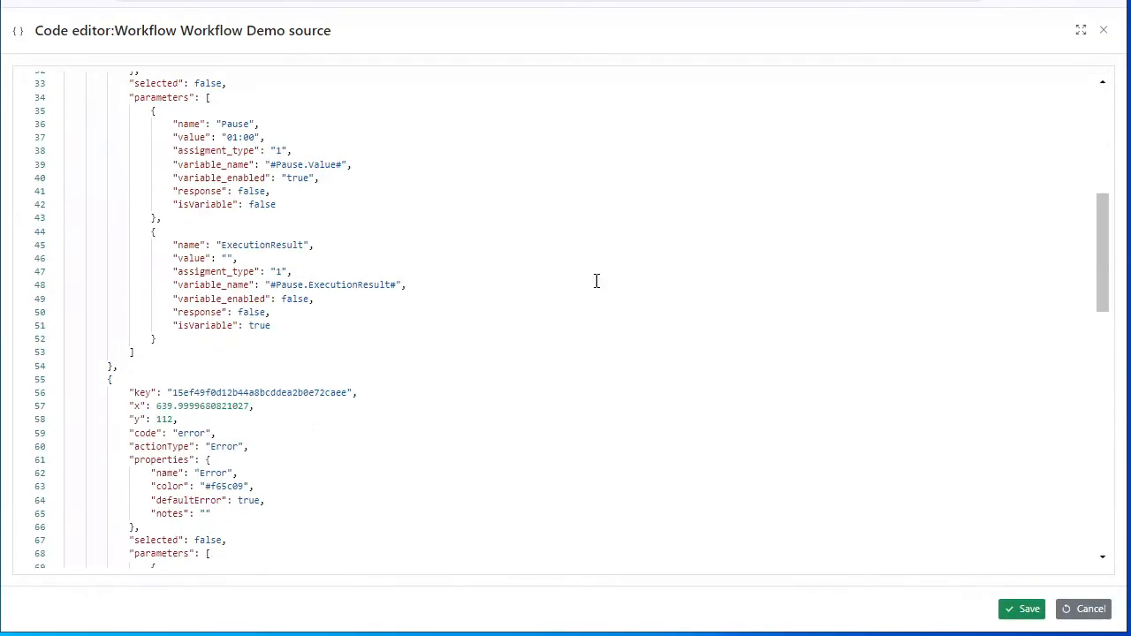
scroll(597, 282, down, 2)
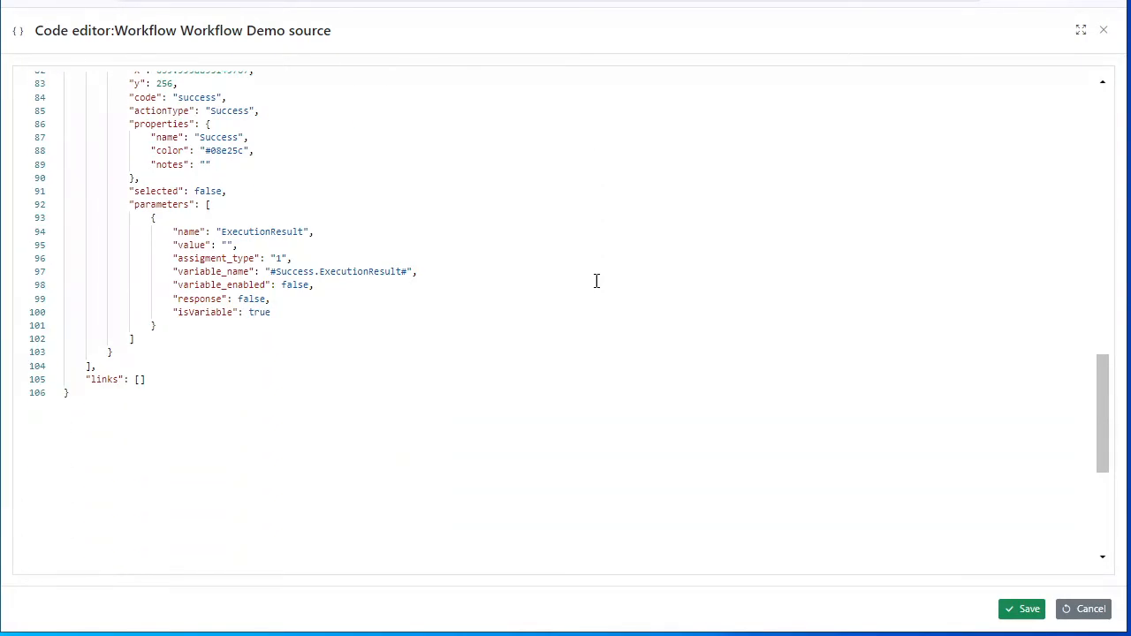
scroll(596, 282, up, 6)
scroll(597, 281, up, 2)
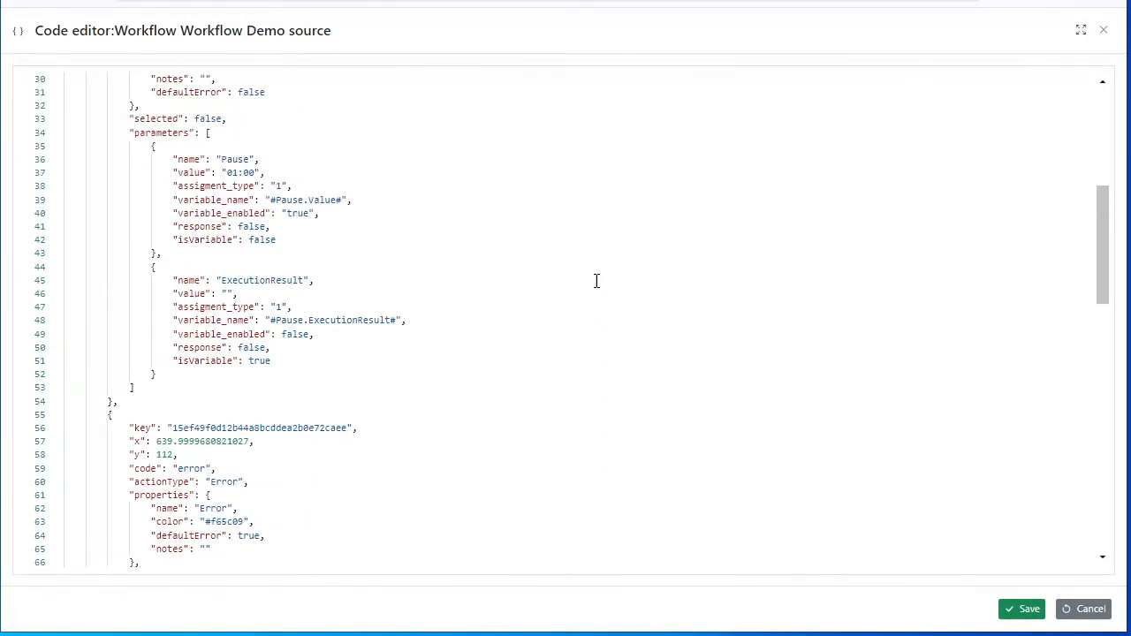
scroll(596, 281, up, 4)
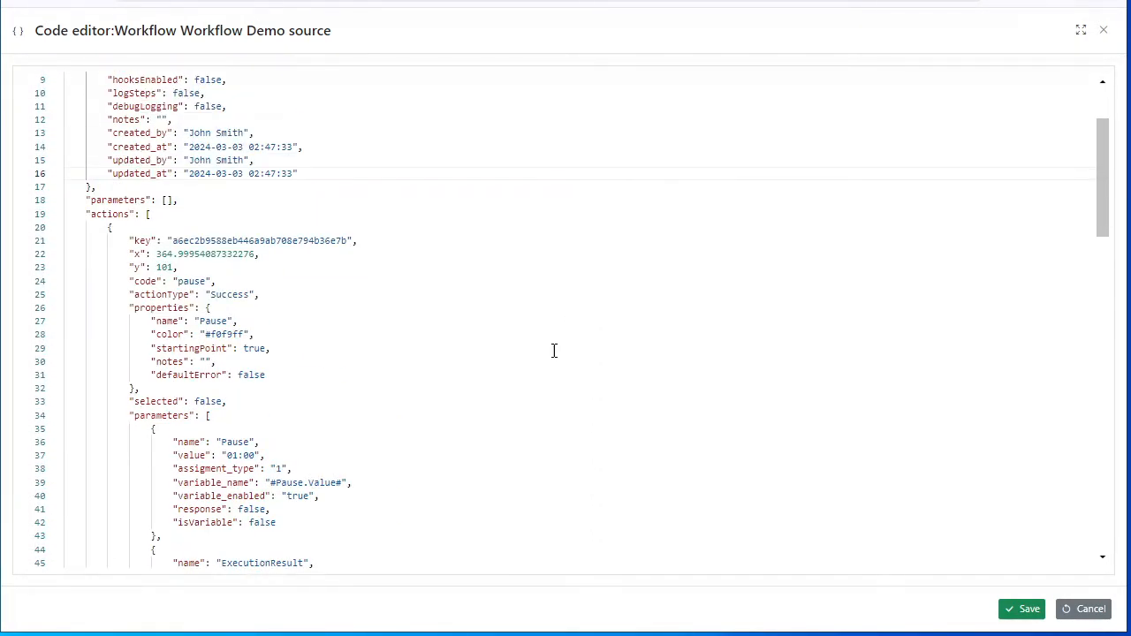
scroll(531, 348, down, 2)
double_click(234, 349)
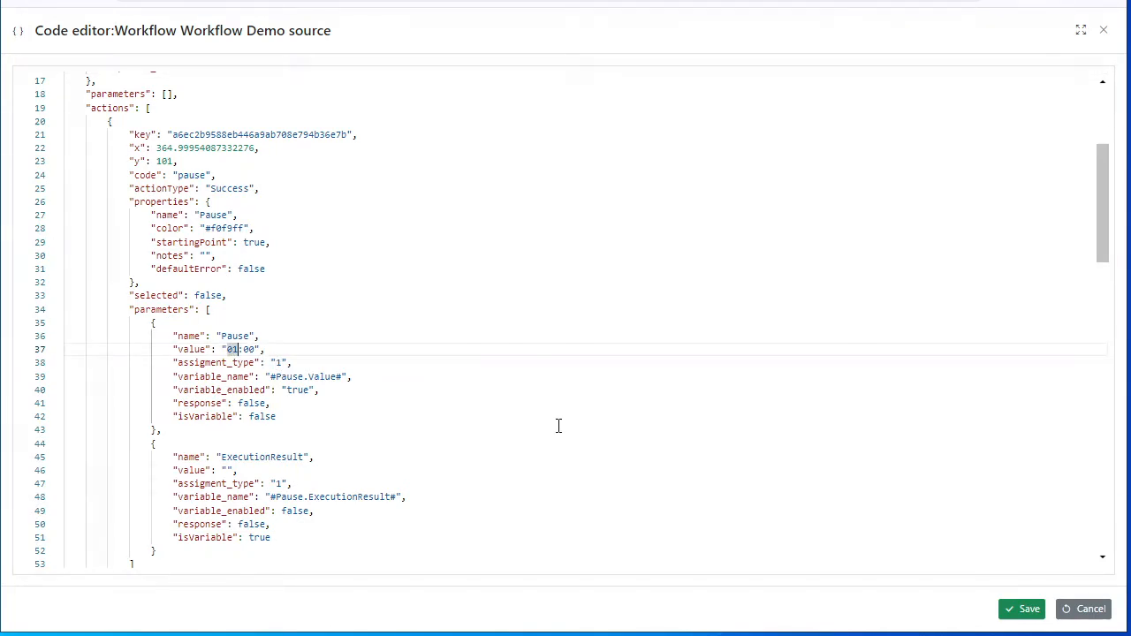
text(02)
click(1023, 609)
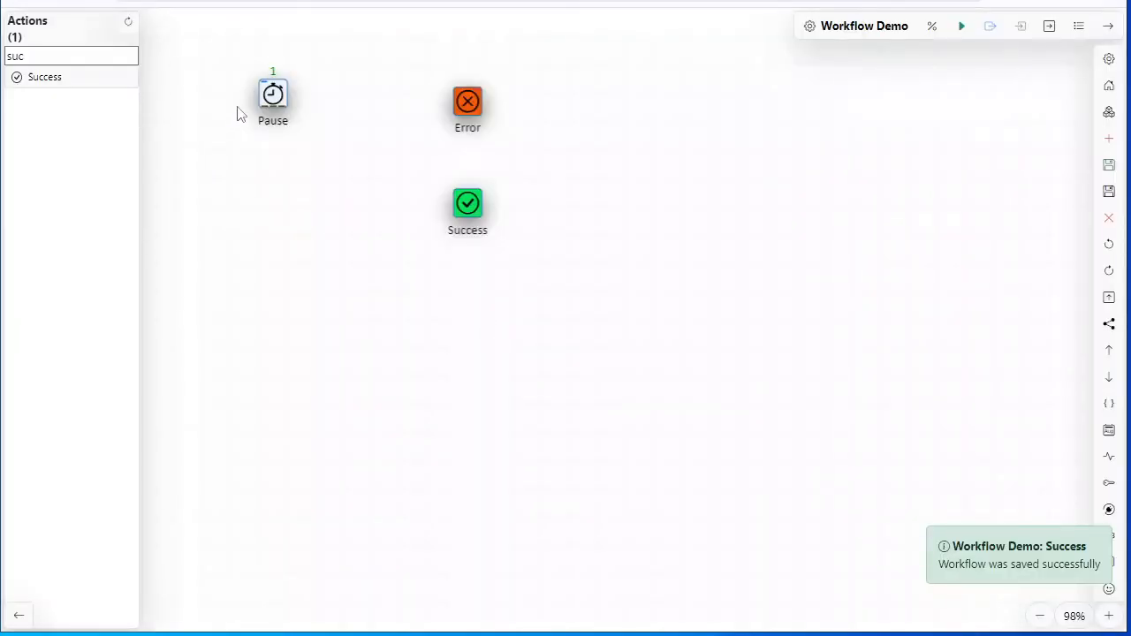
Check the Pause value in the Pause action's runtime parameters, and leave its properties without saving
double_click(272, 94)
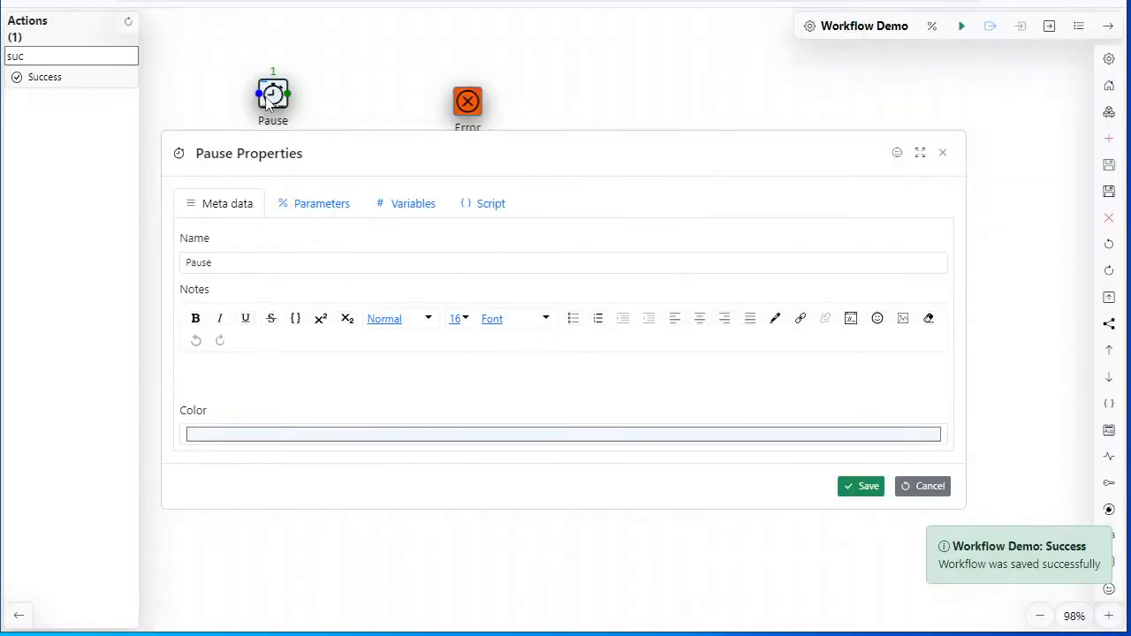
click(301, 212)
click(548, 274)
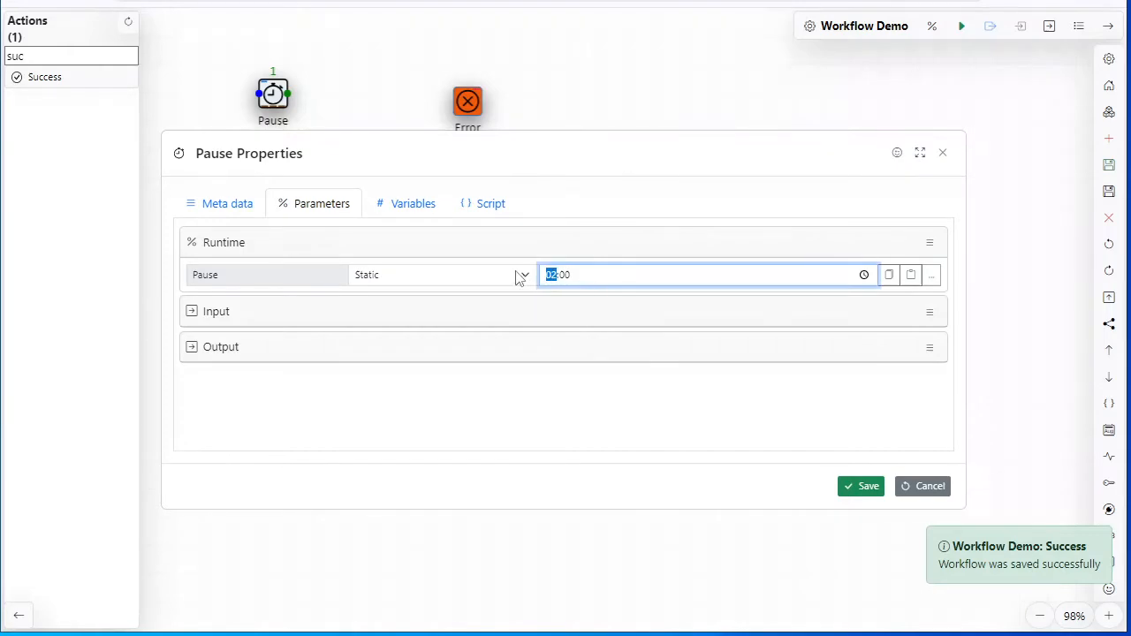
click(934, 492)
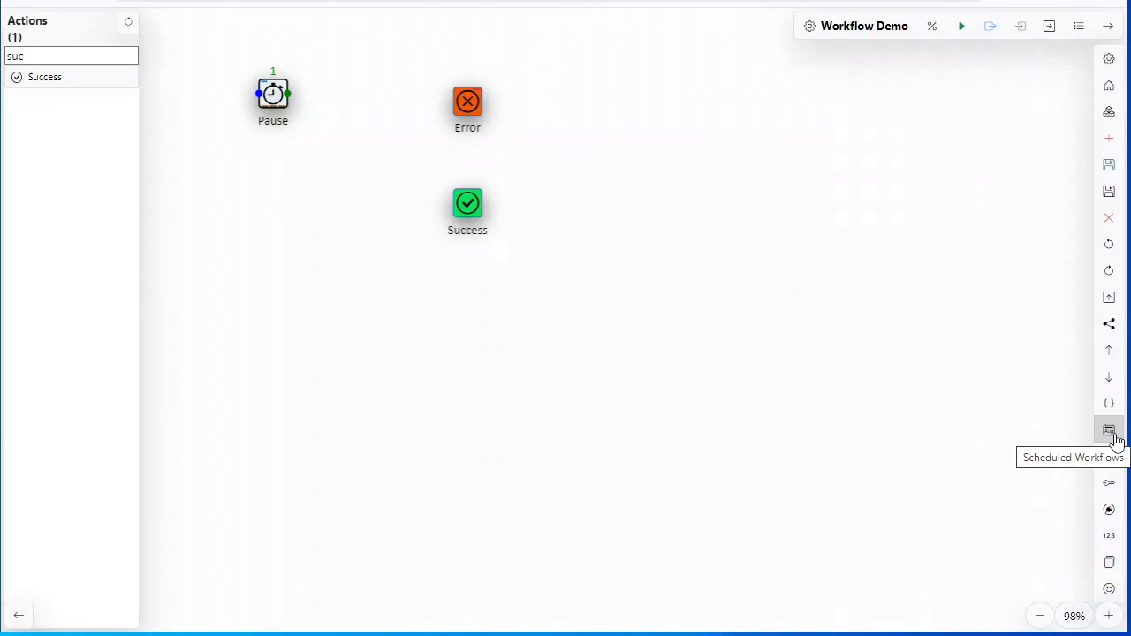
Try a new execution schedule for Workflow Demo with the schedule type Daily
click(1111, 433)
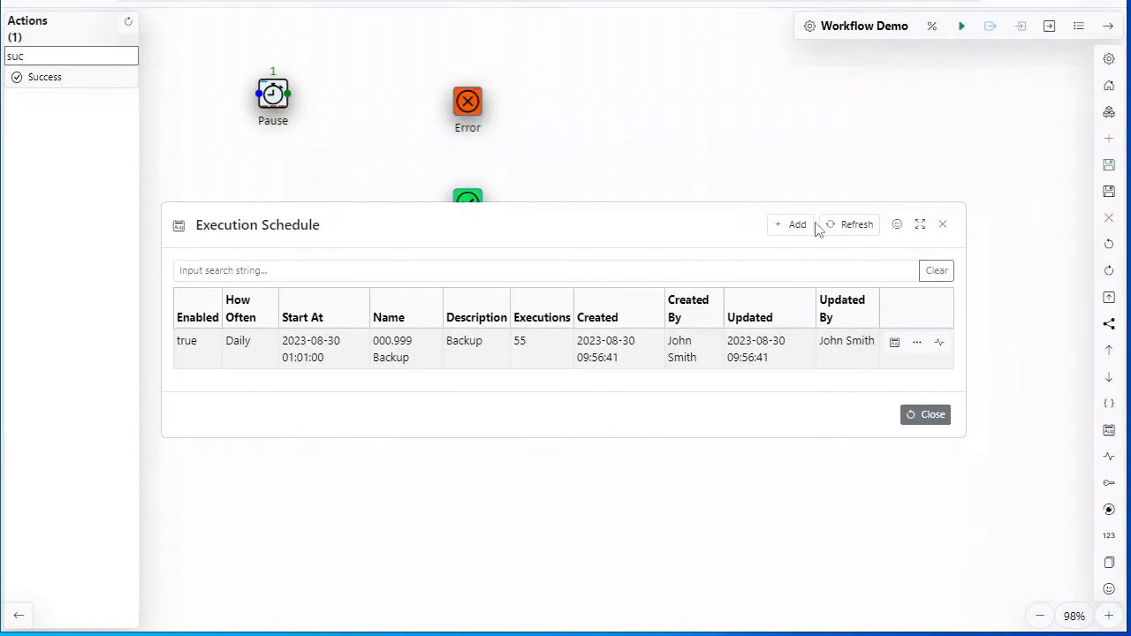
click(783, 226)
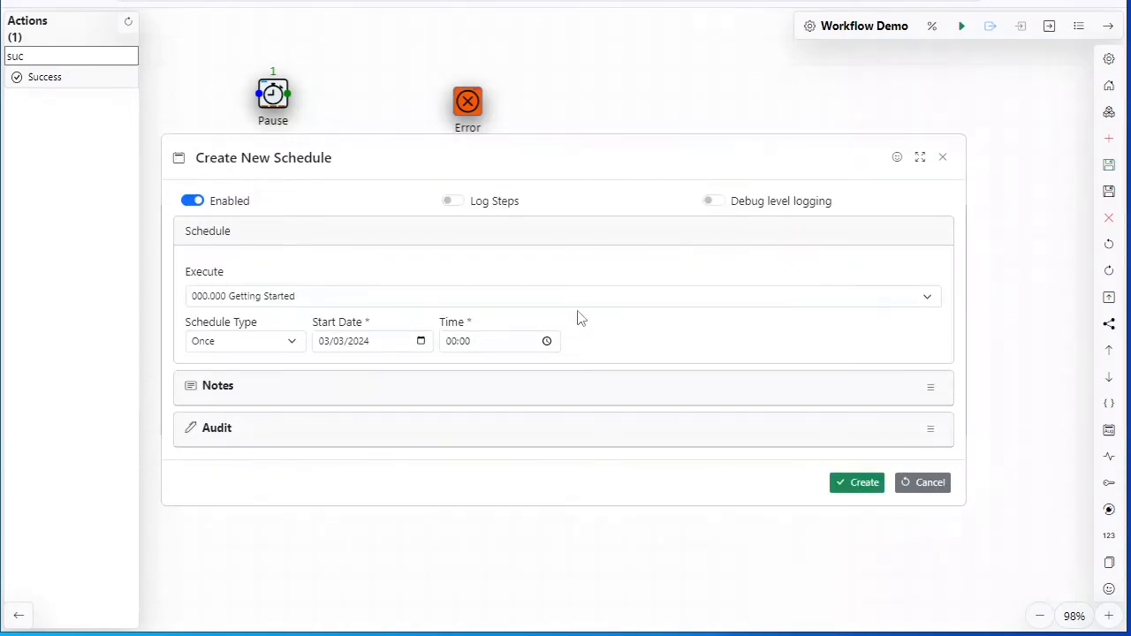
click(669, 301)
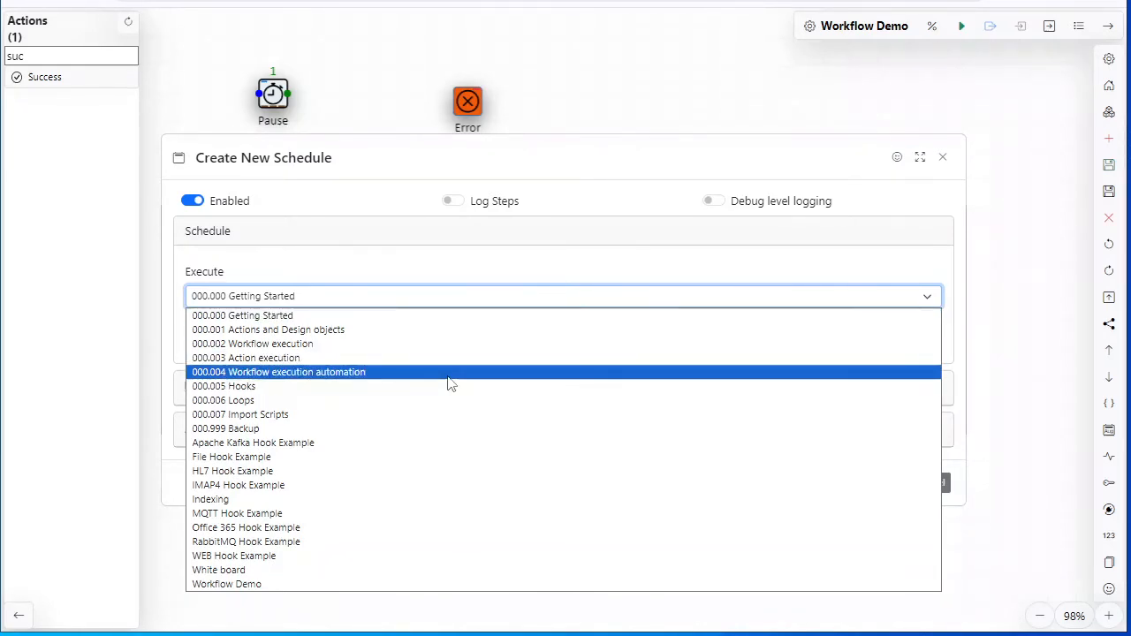
key(w)
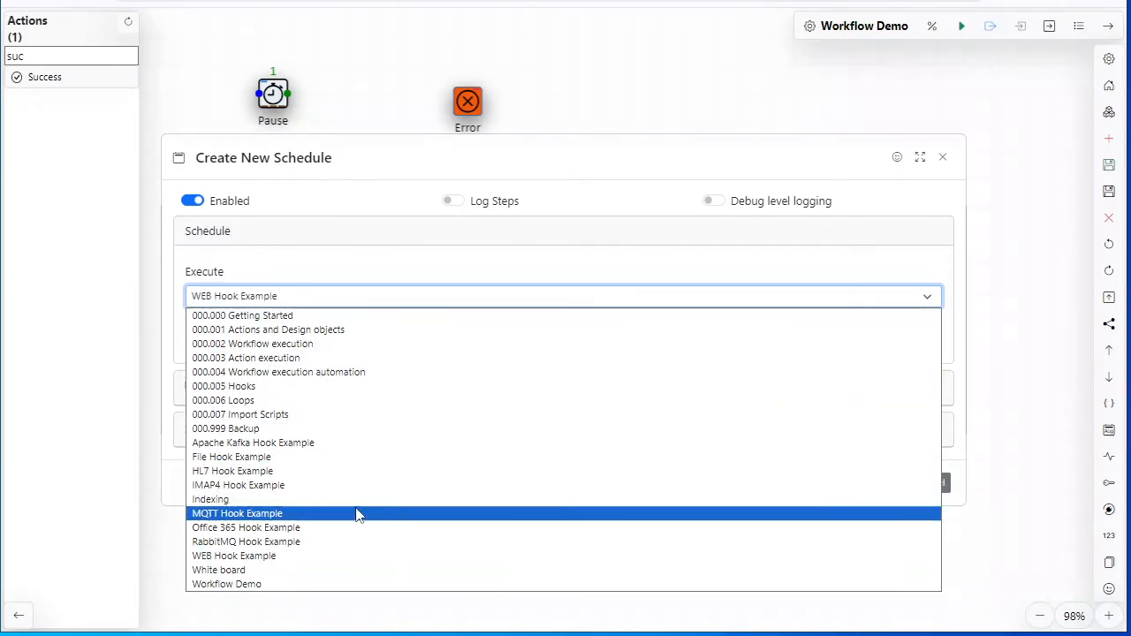
click(265, 585)
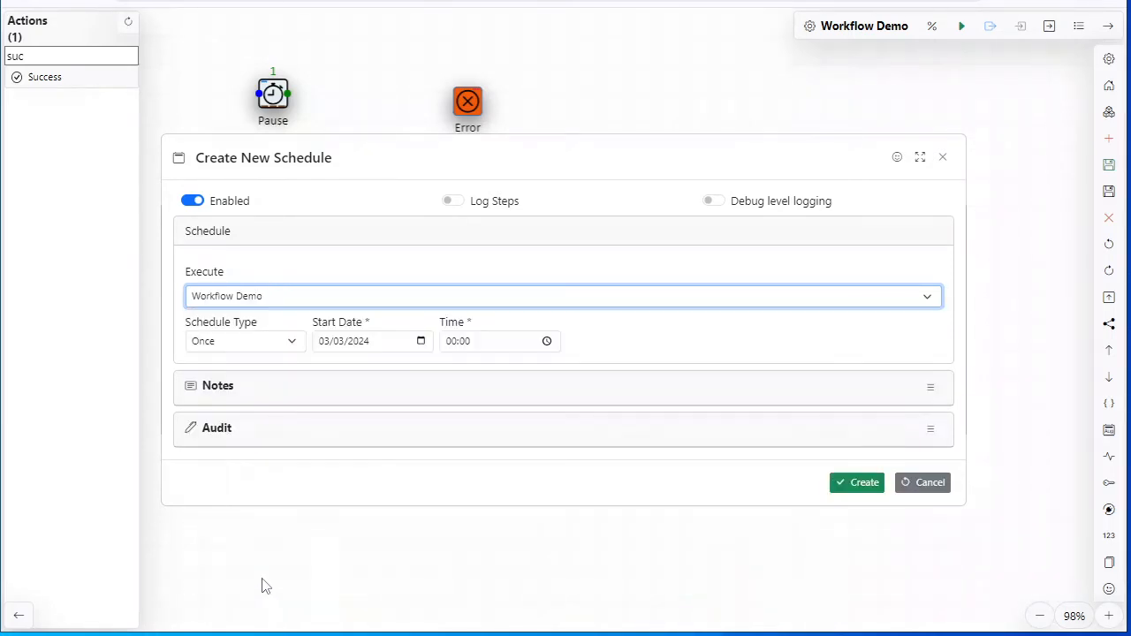
click(287, 342)
click(239, 376)
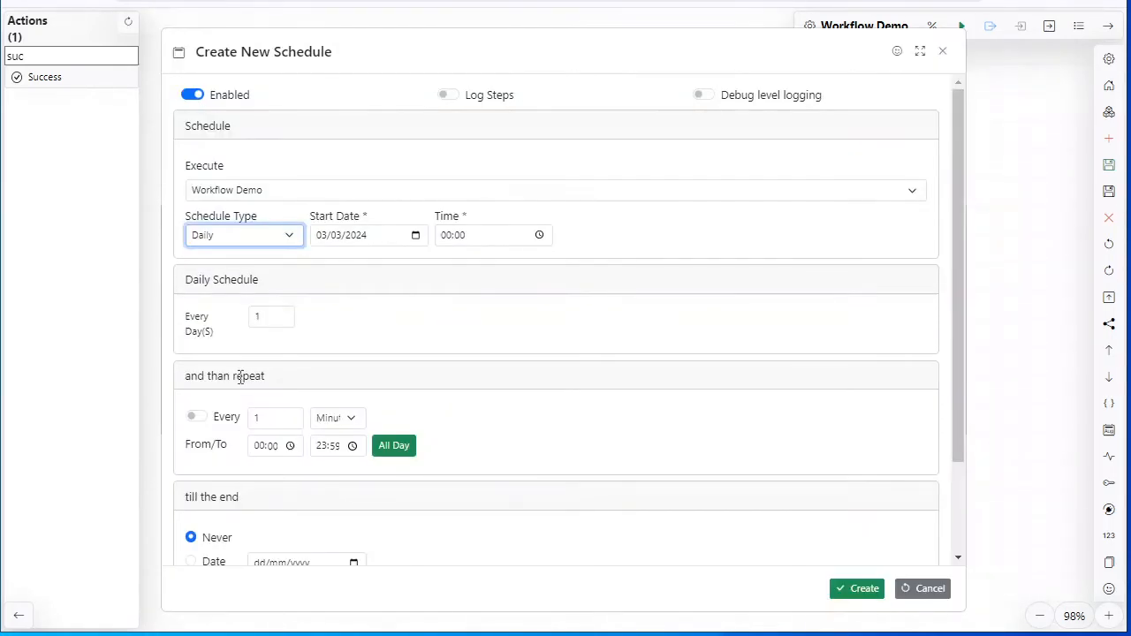
Try Hour as the daily schedule's repeat unit, discard the new schedule, and deselect the Pause action
click(350, 421)
click(350, 422)
click(348, 421)
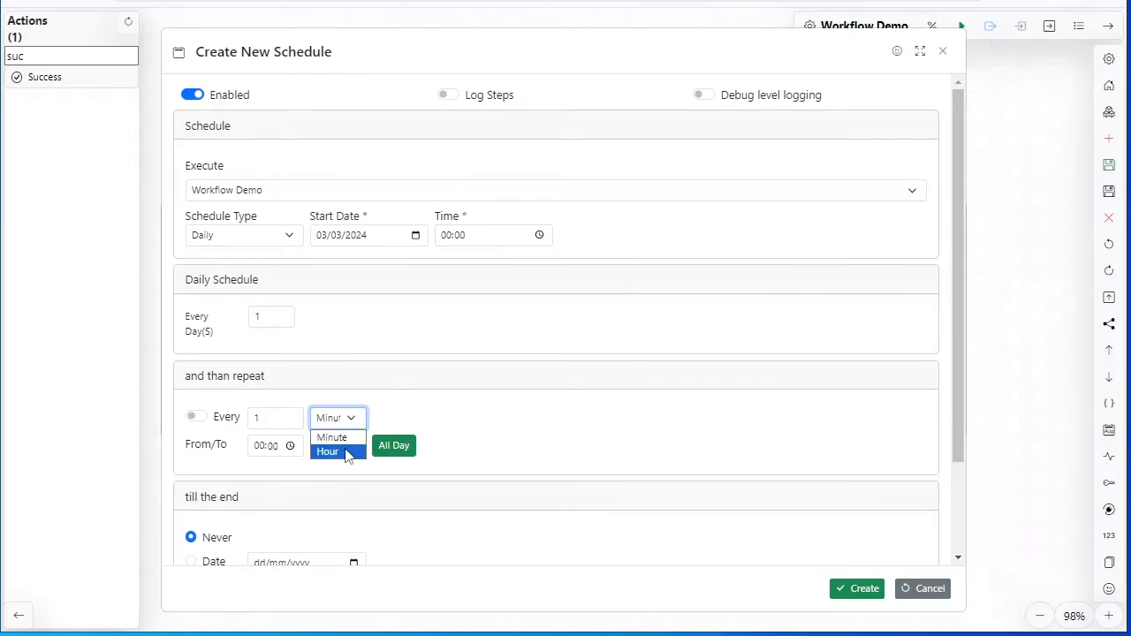
click(348, 453)
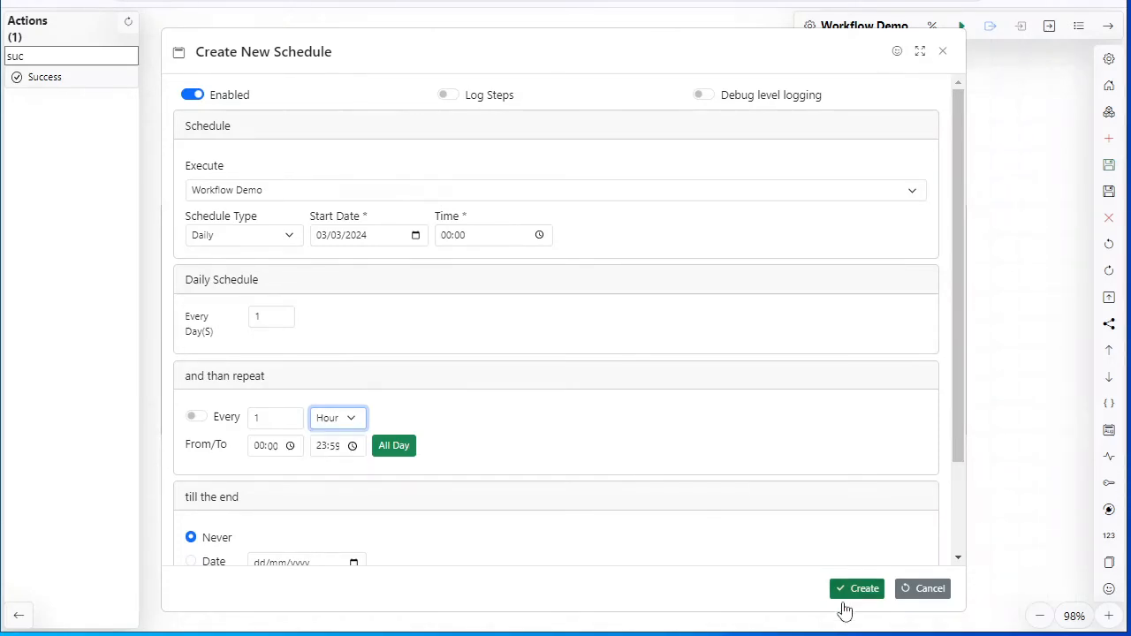
click(934, 592)
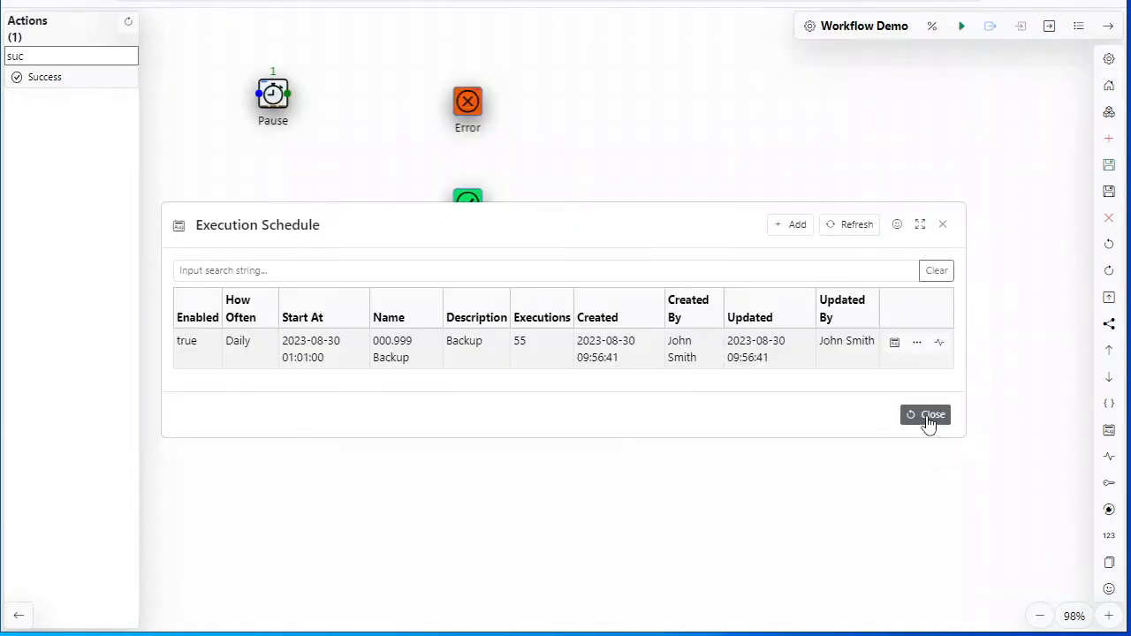
click(928, 424)
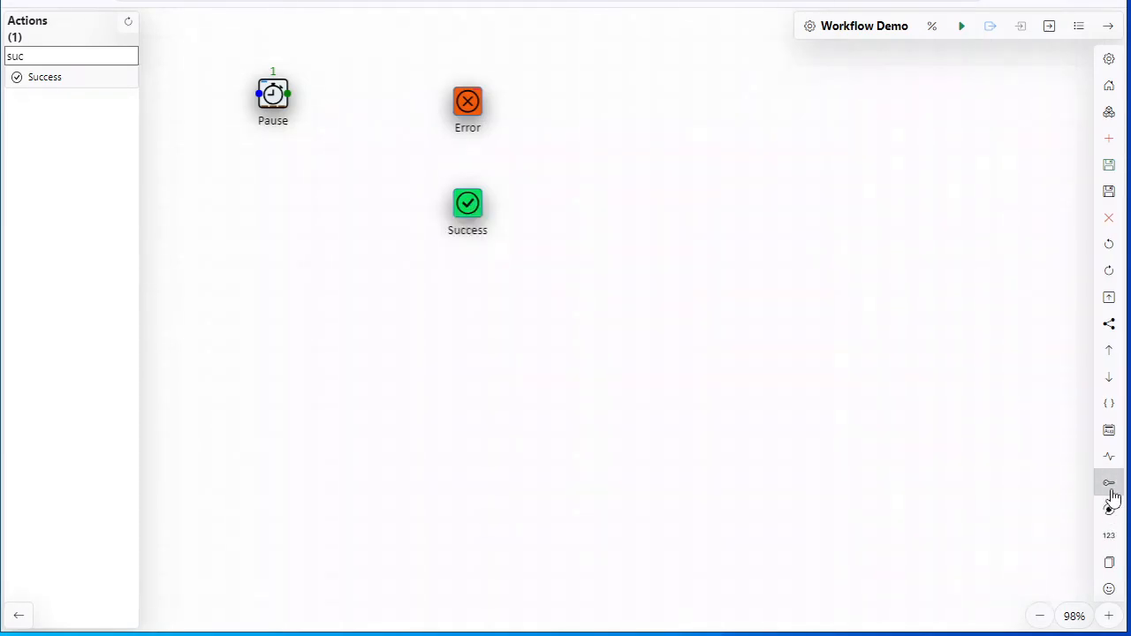
click(803, 334)
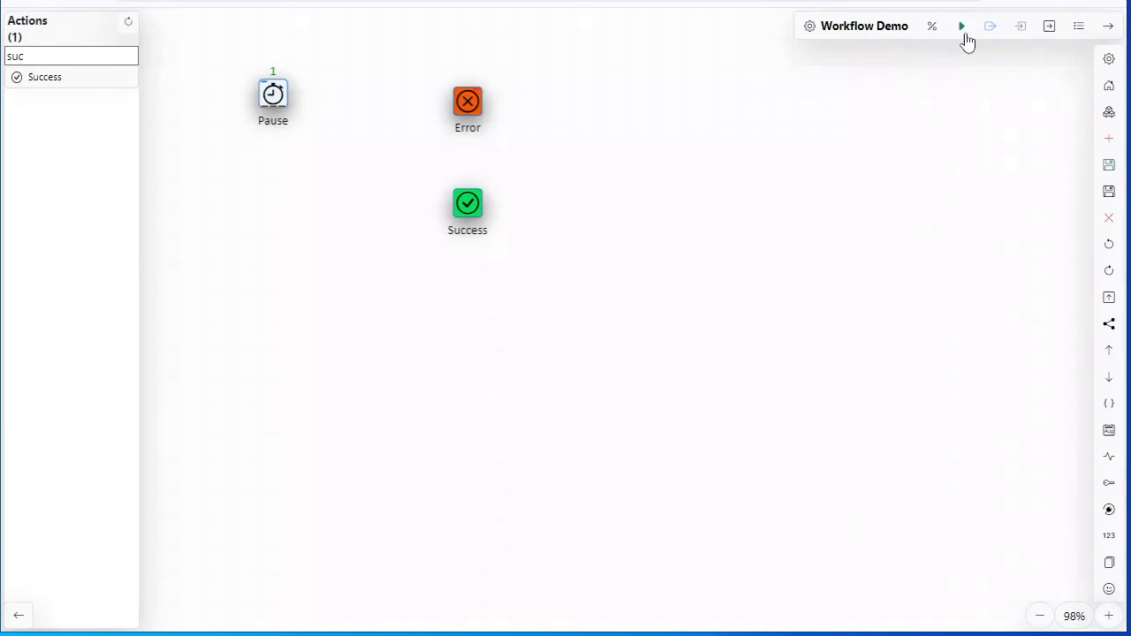
Review the metadata and connection properties of the Import-test (SQLite) database credential, and leave the credentials without saving
click(1110, 484)
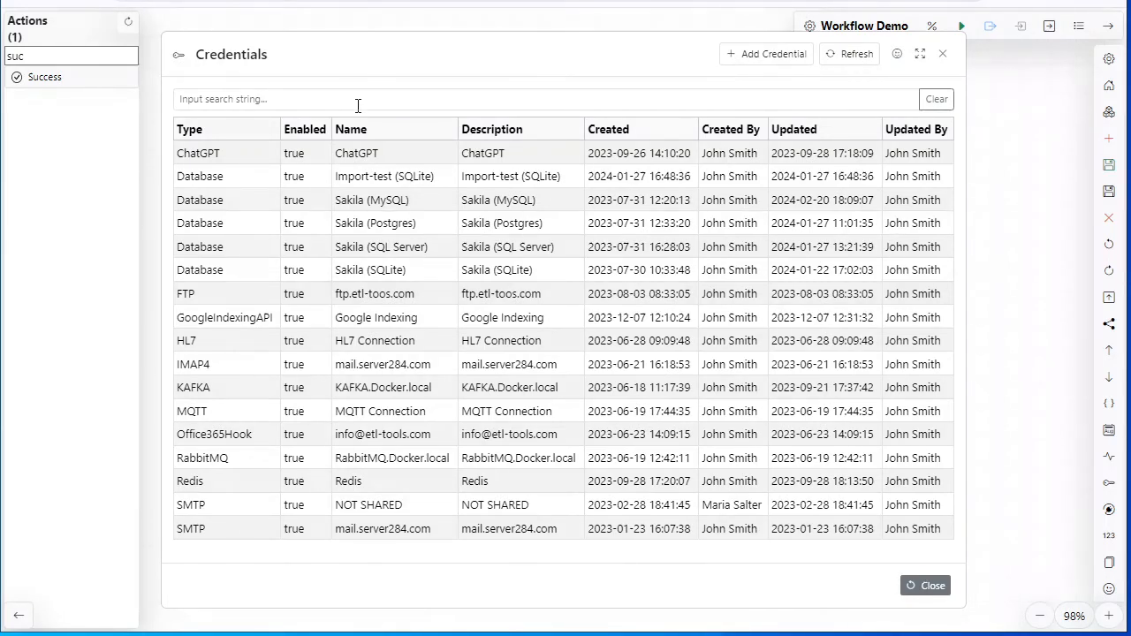
double_click(435, 176)
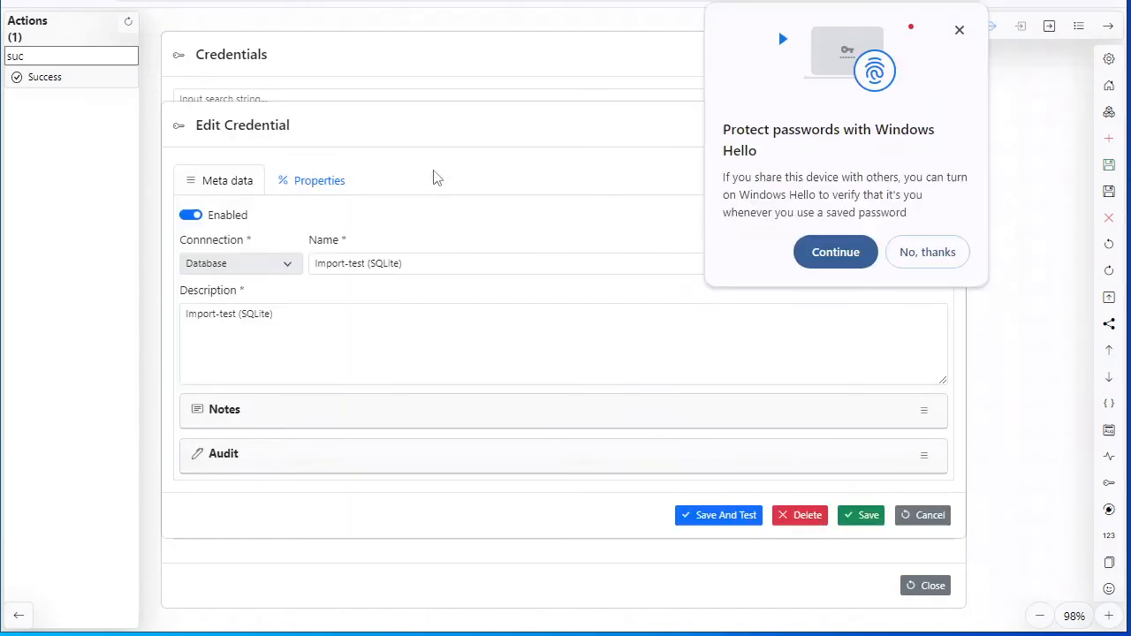
click(927, 253)
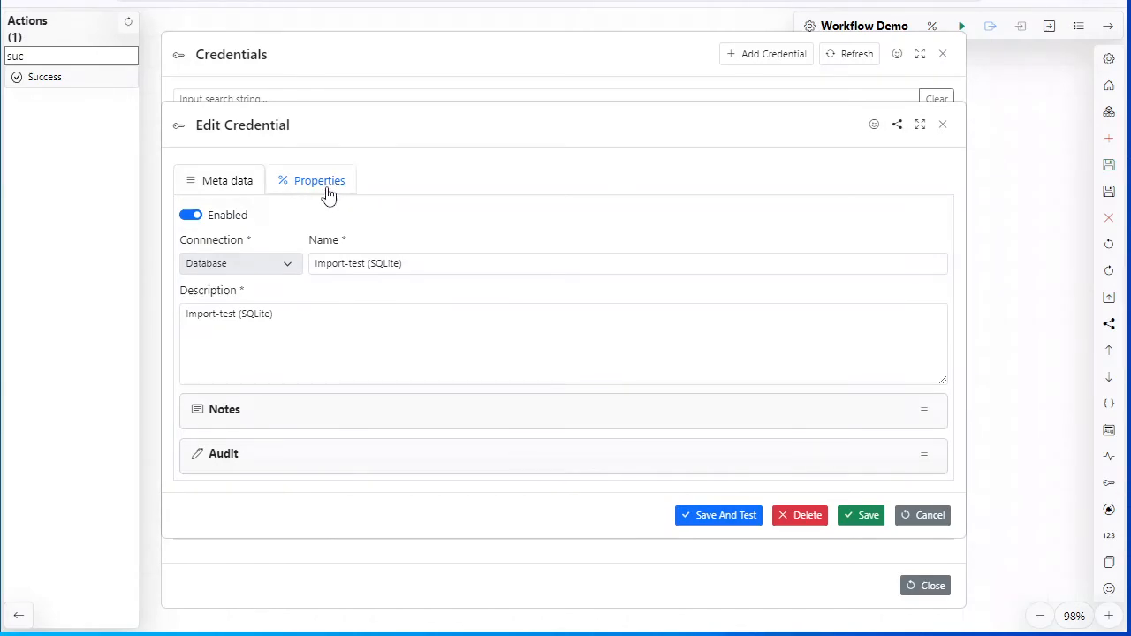
drag(424, 266, 258, 271)
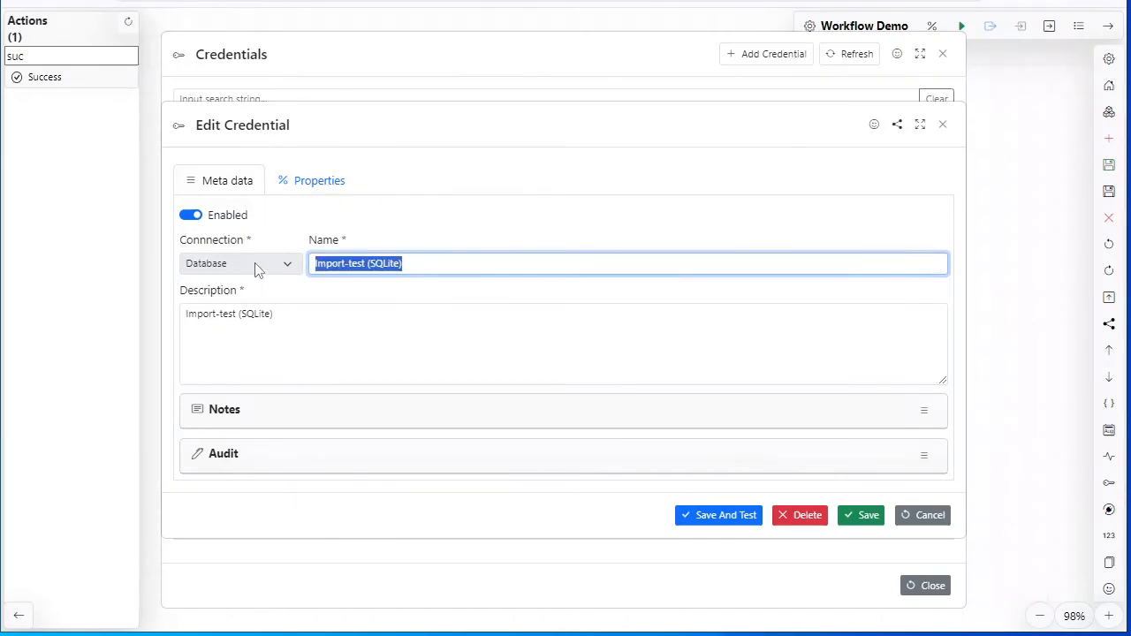
click(309, 194)
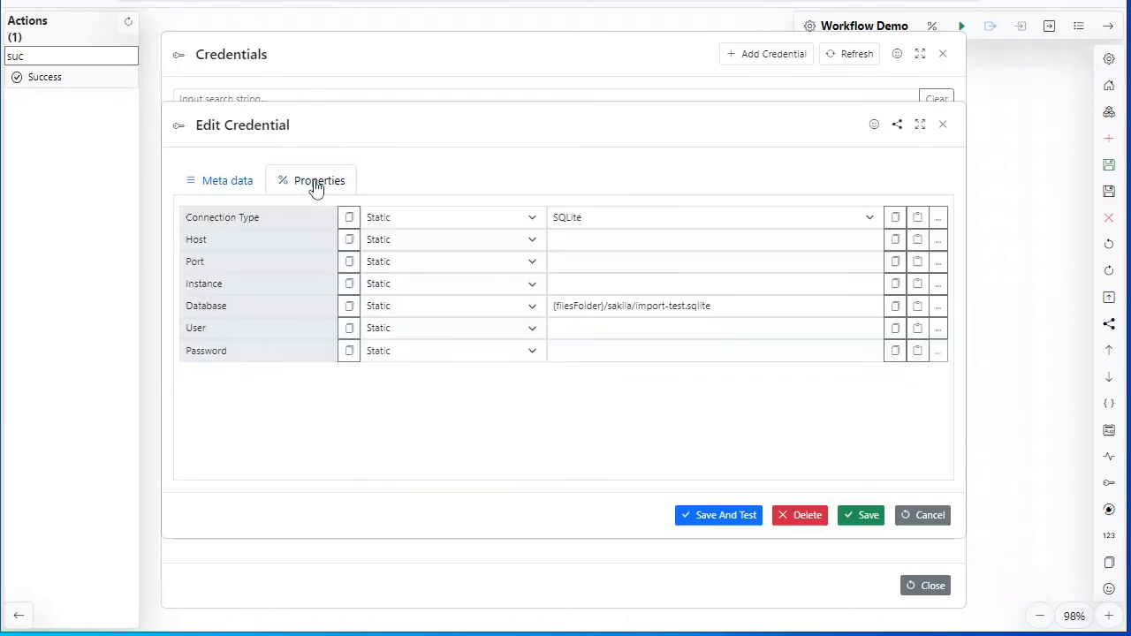
click(718, 314)
drag(718, 314, 505, 318)
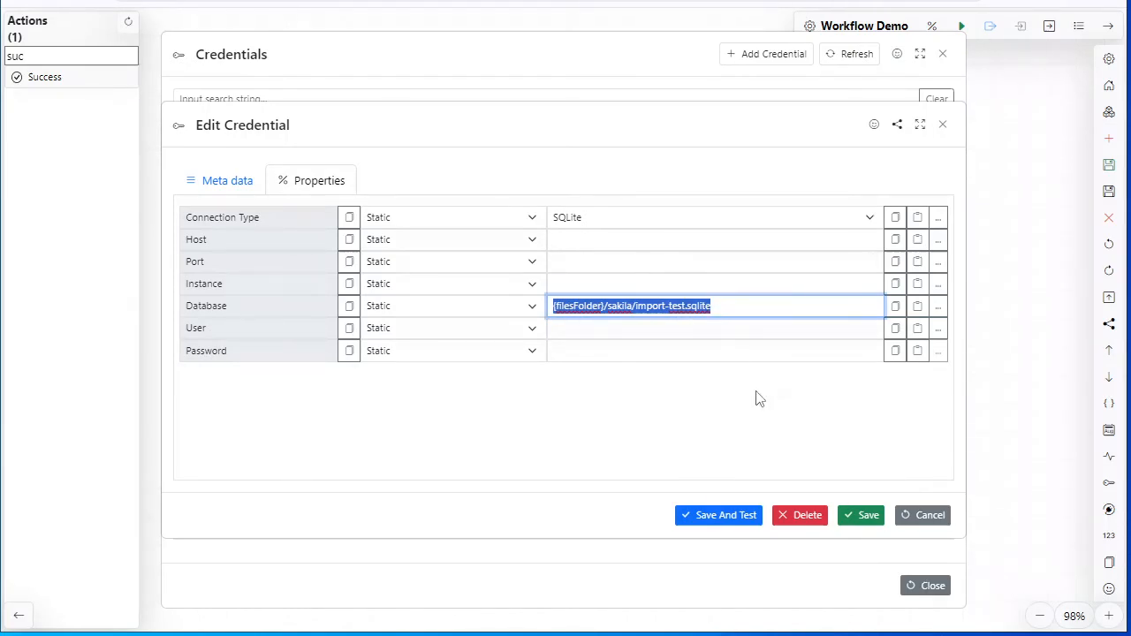
click(928, 517)
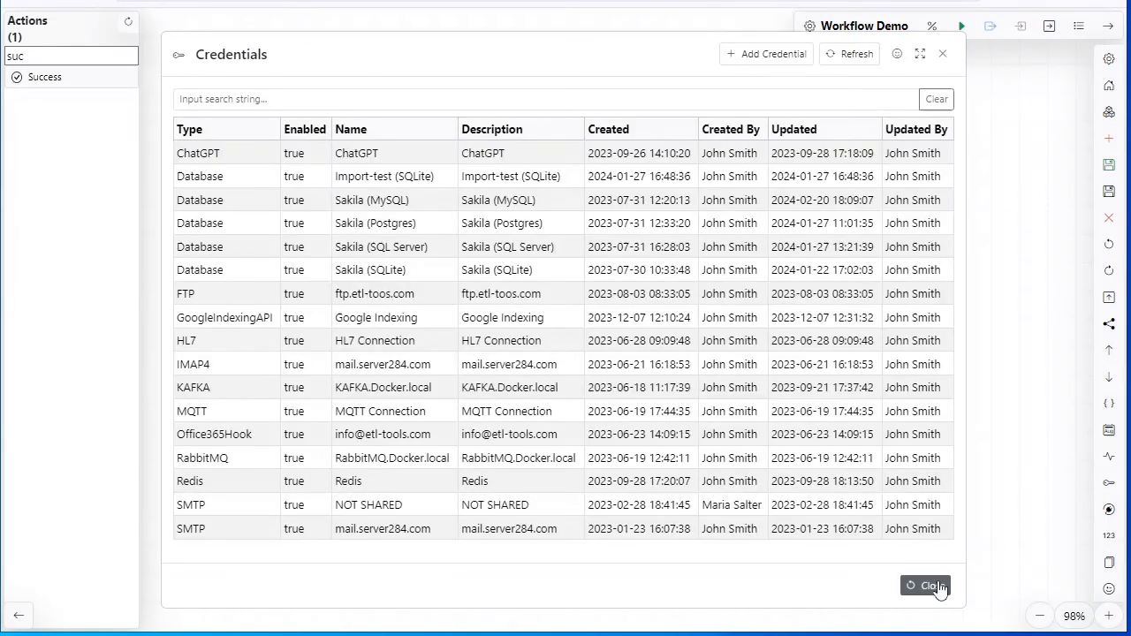
click(935, 587)
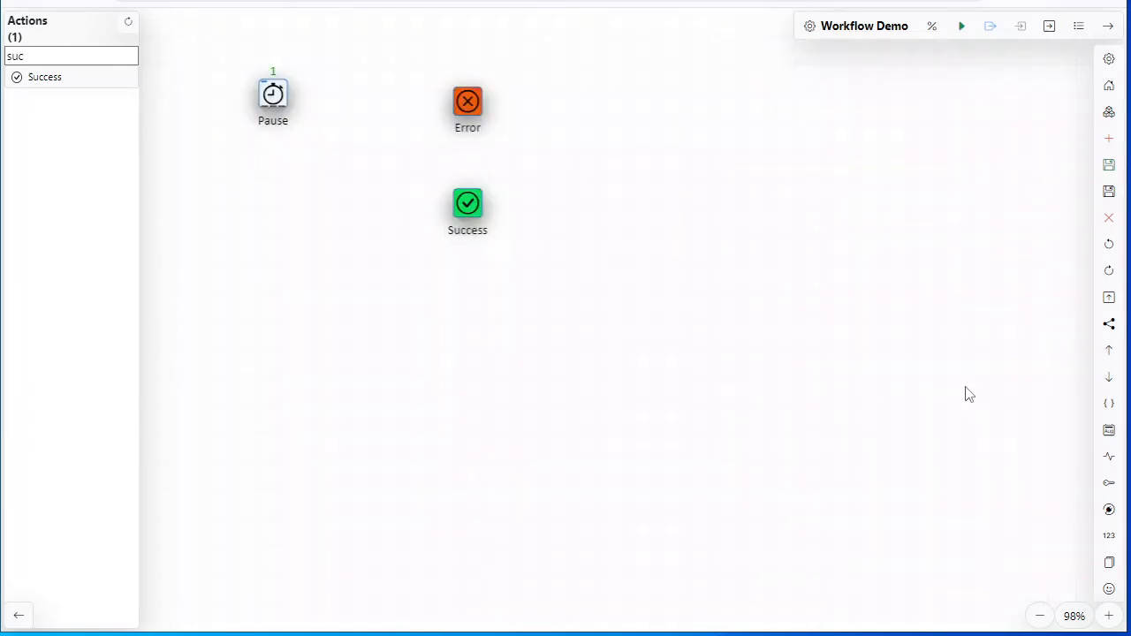
Inspect the ChatGPT connection's validation script and API Key property definition, and leave the connections without saving
click(1111, 513)
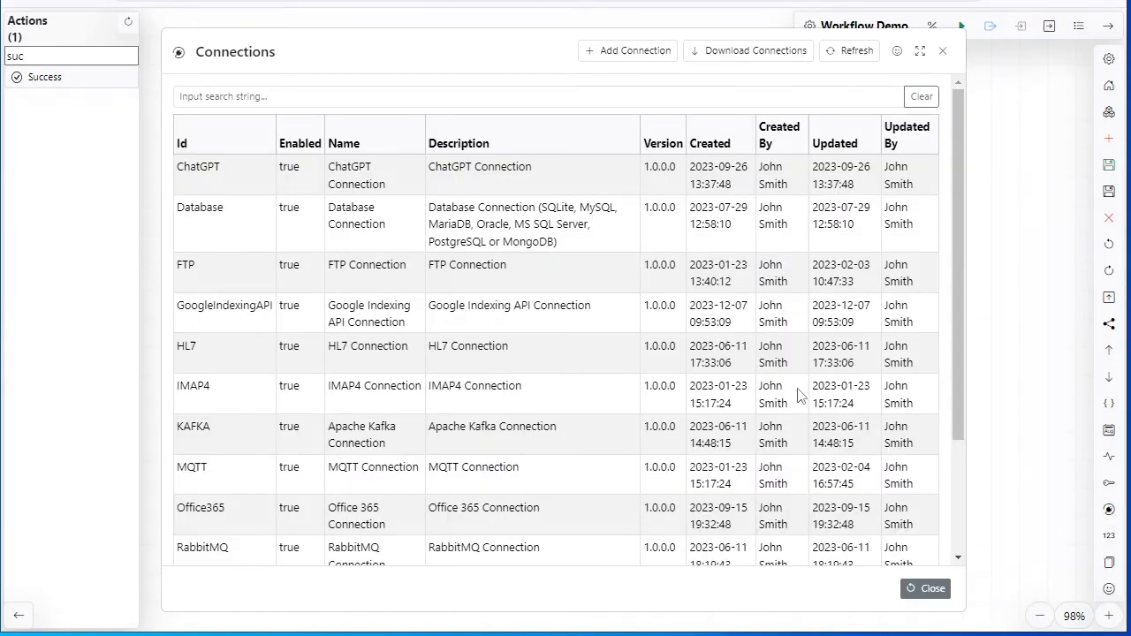
click(533, 186)
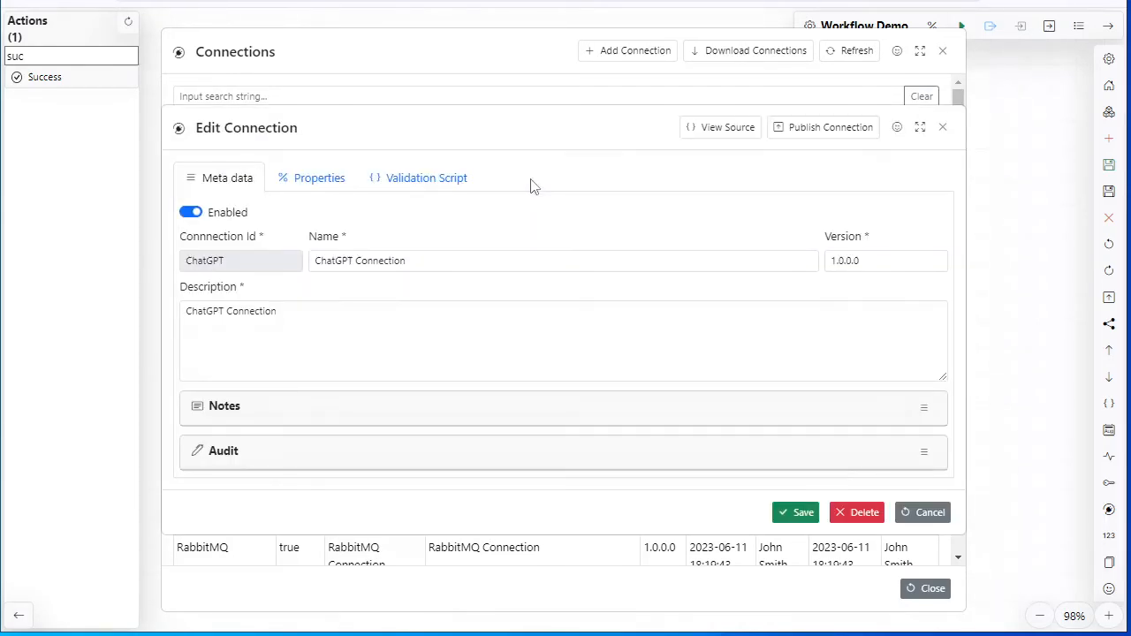
click(423, 188)
drag(455, 403, 185, 203)
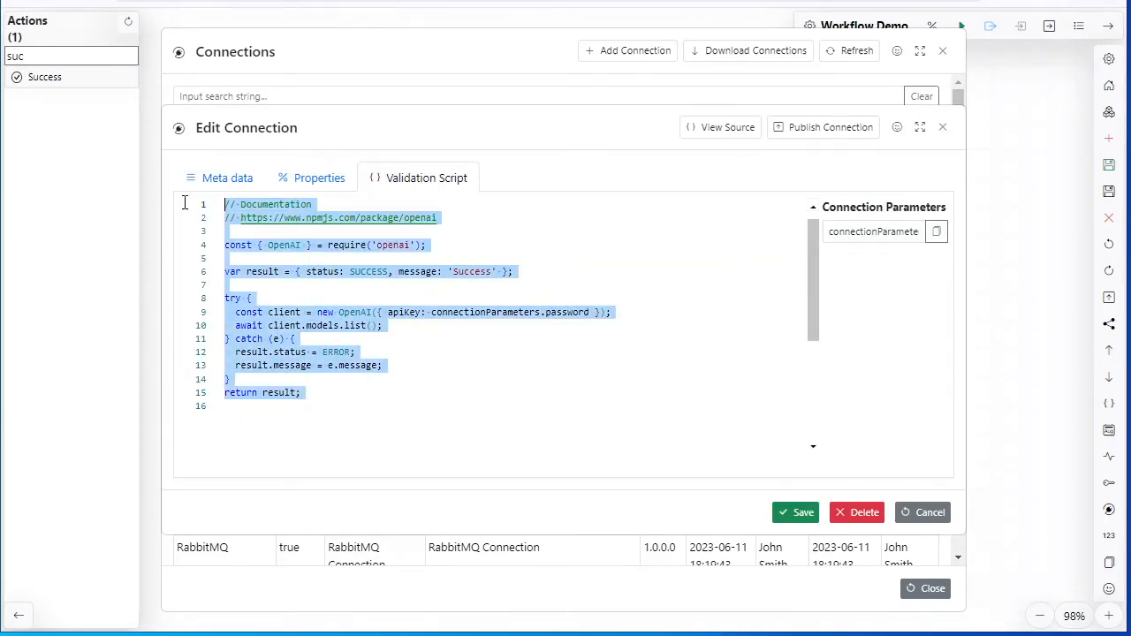
click(313, 181)
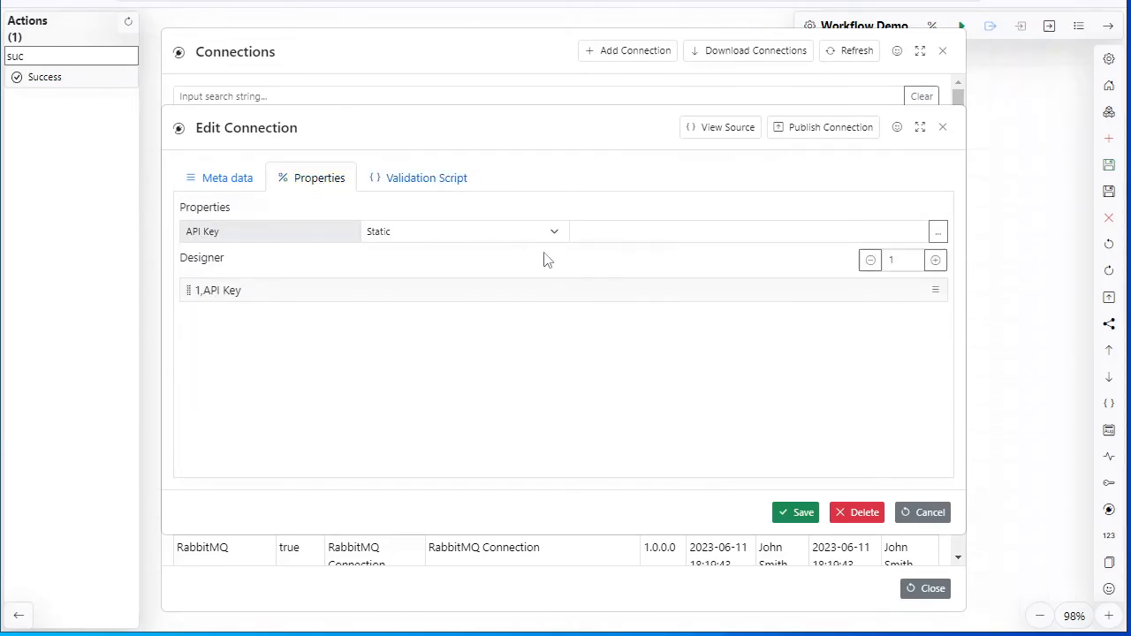
click(622, 233)
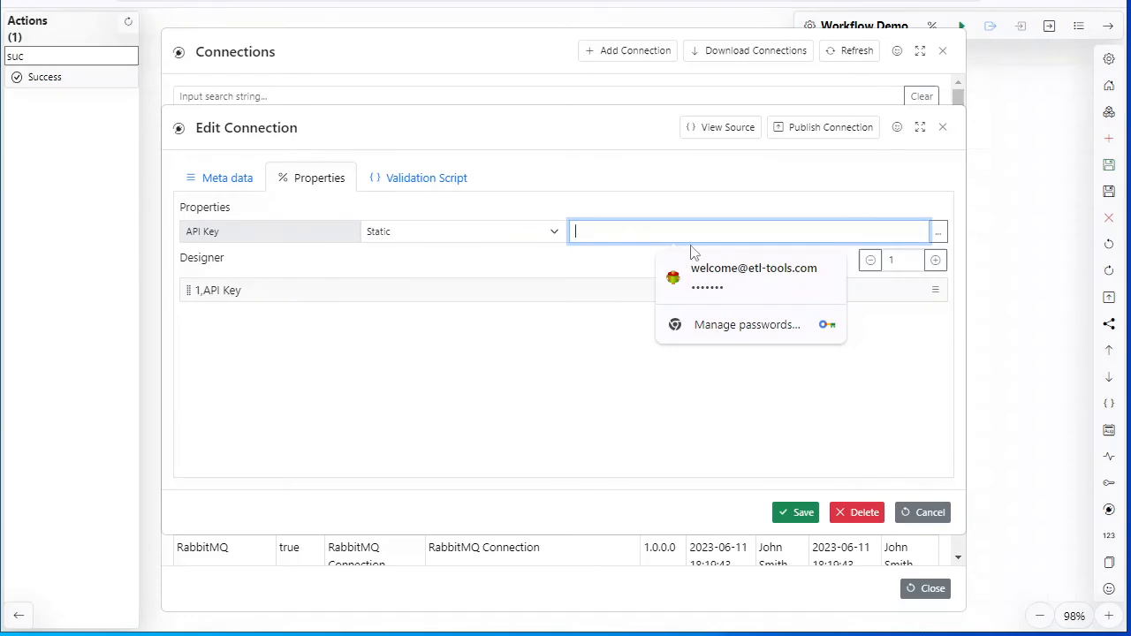
click(926, 590)
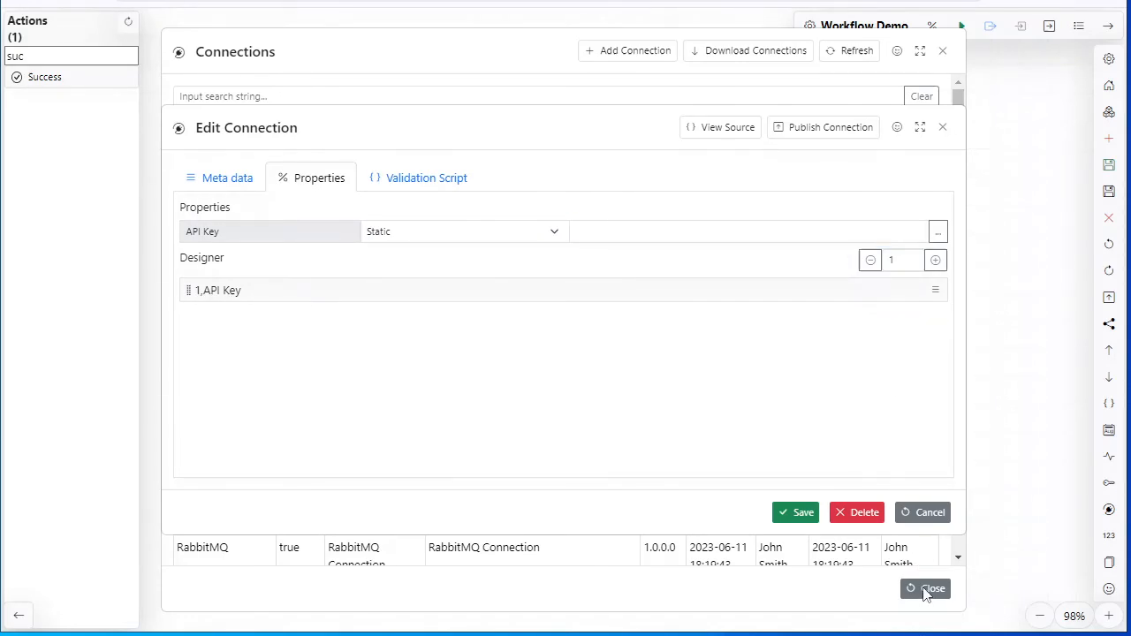
click(939, 520)
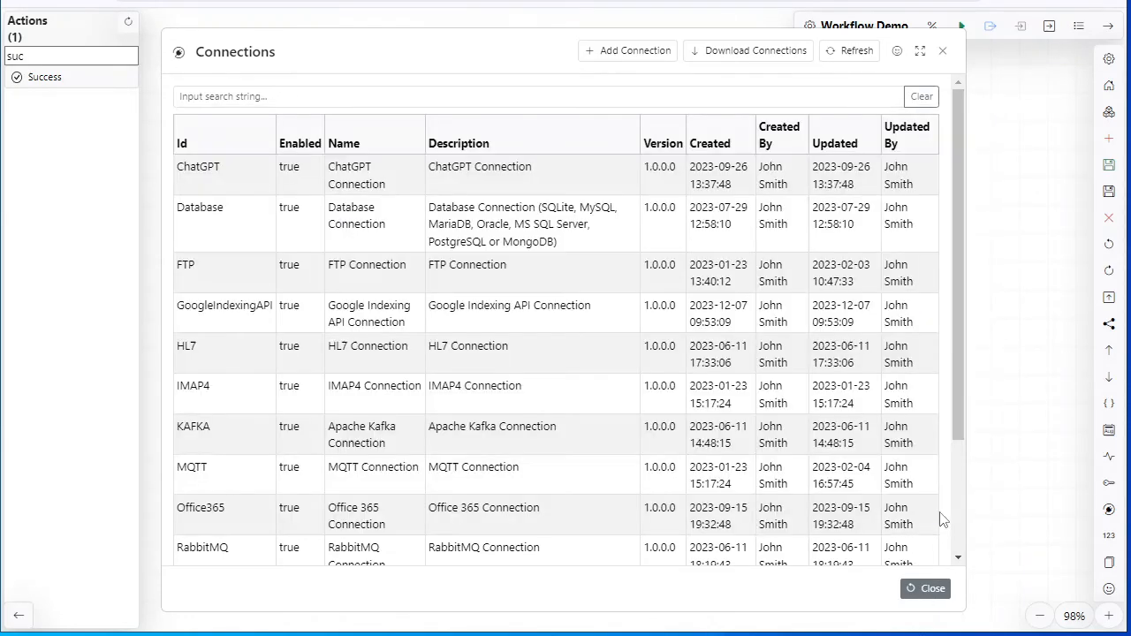
click(930, 590)
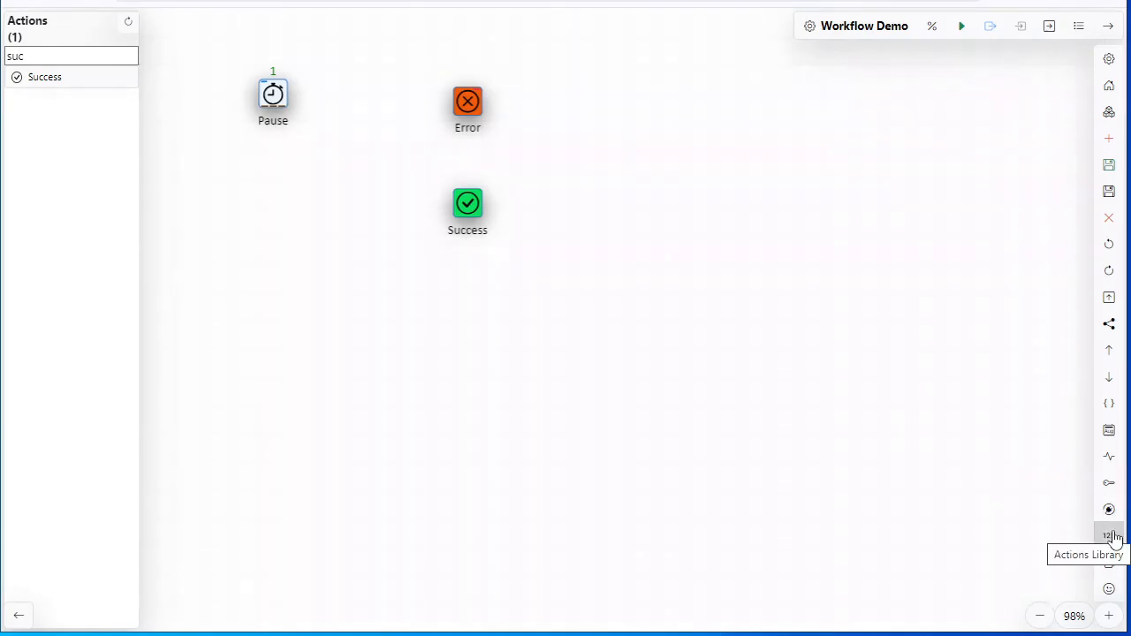
Examine the properties and script of the Apache Kafka Send Message action in the Action Library, and leave it without saving
click(1112, 536)
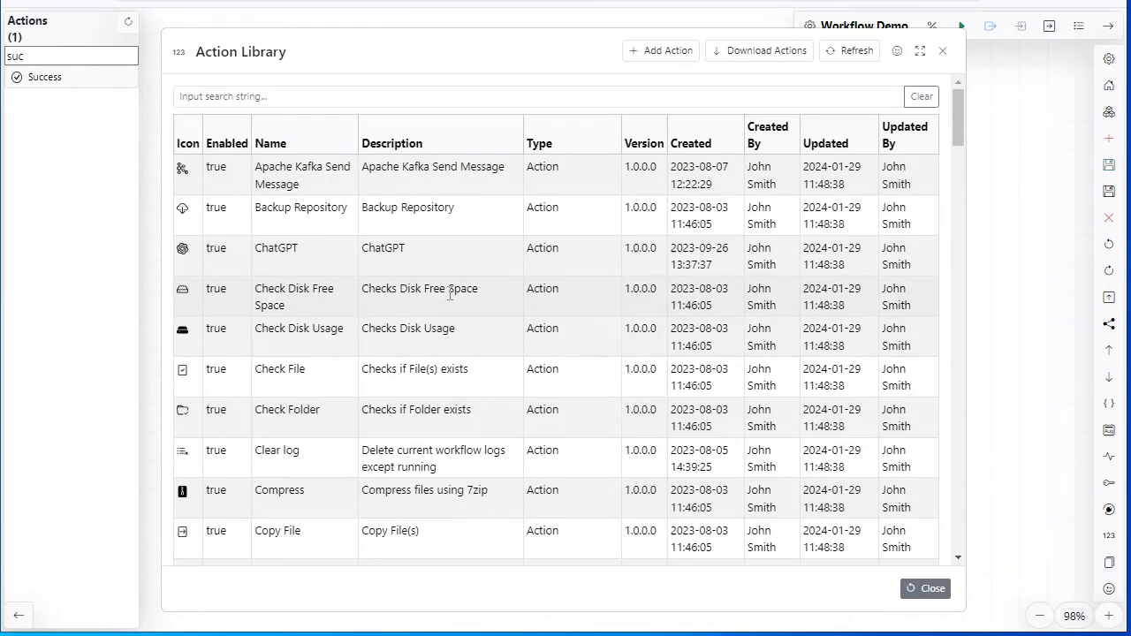
double_click(477, 188)
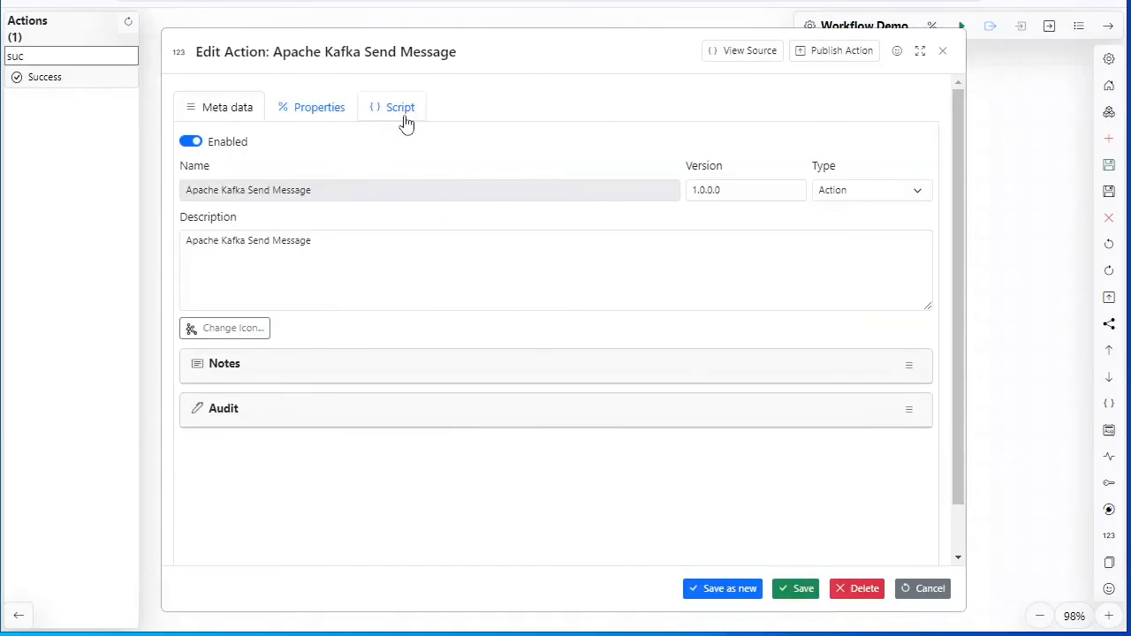
click(317, 113)
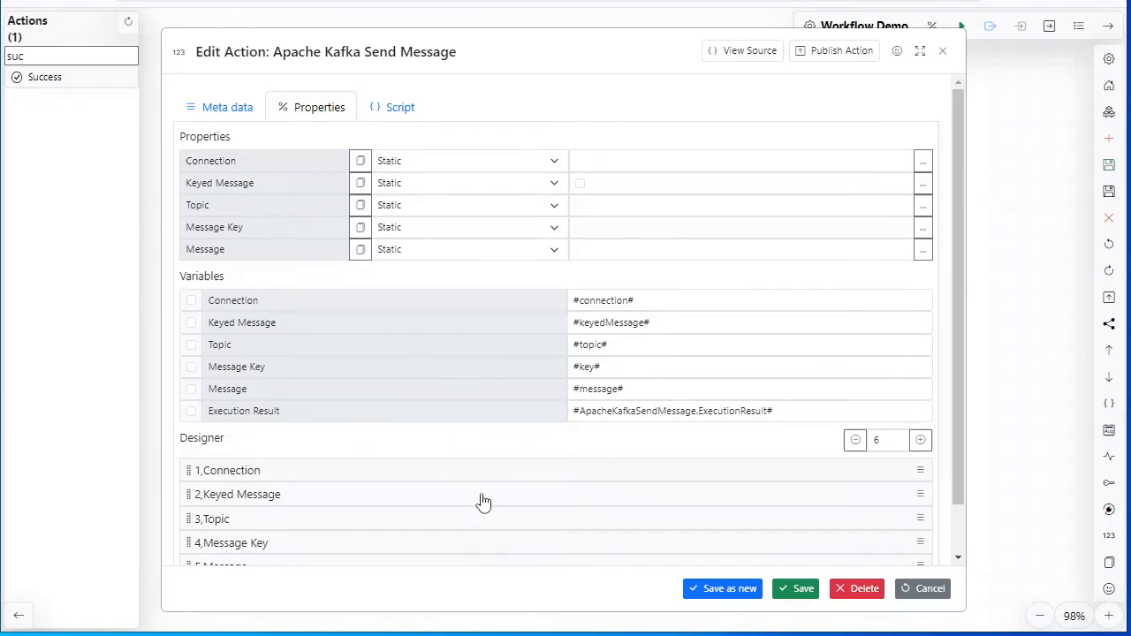
scroll(482, 502, down, 2)
scroll(481, 502, up, 2)
click(400, 108)
scroll(575, 300, down, 10)
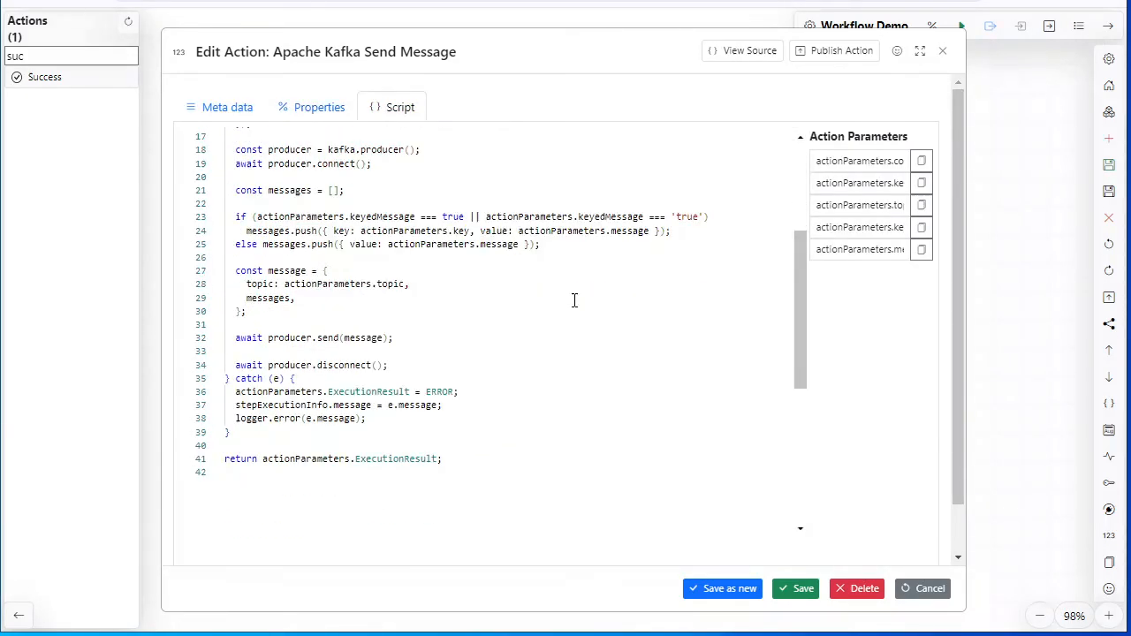
click(919, 588)
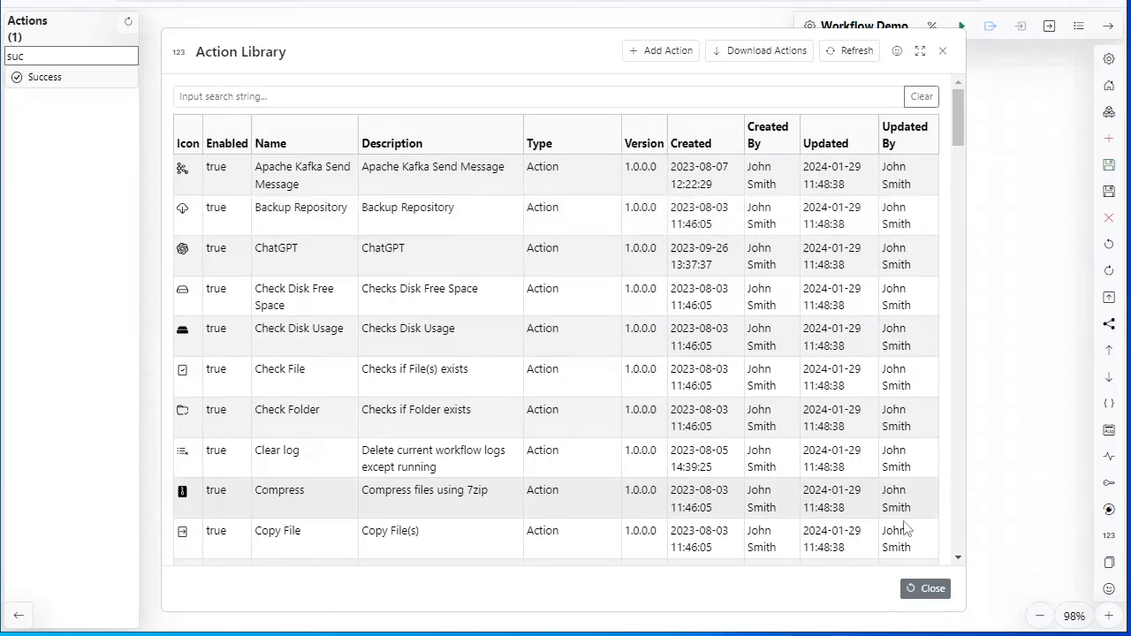
click(933, 590)
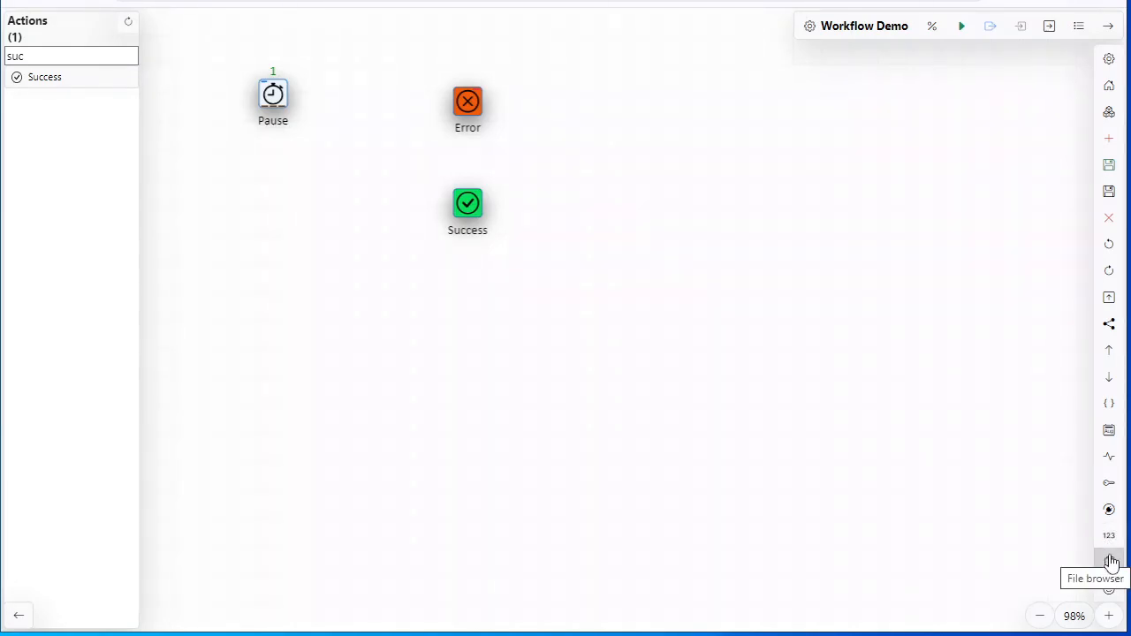
Browse the stored files, check the rename option for customers-100000.csv, and leave without renaming it
click(1111, 563)
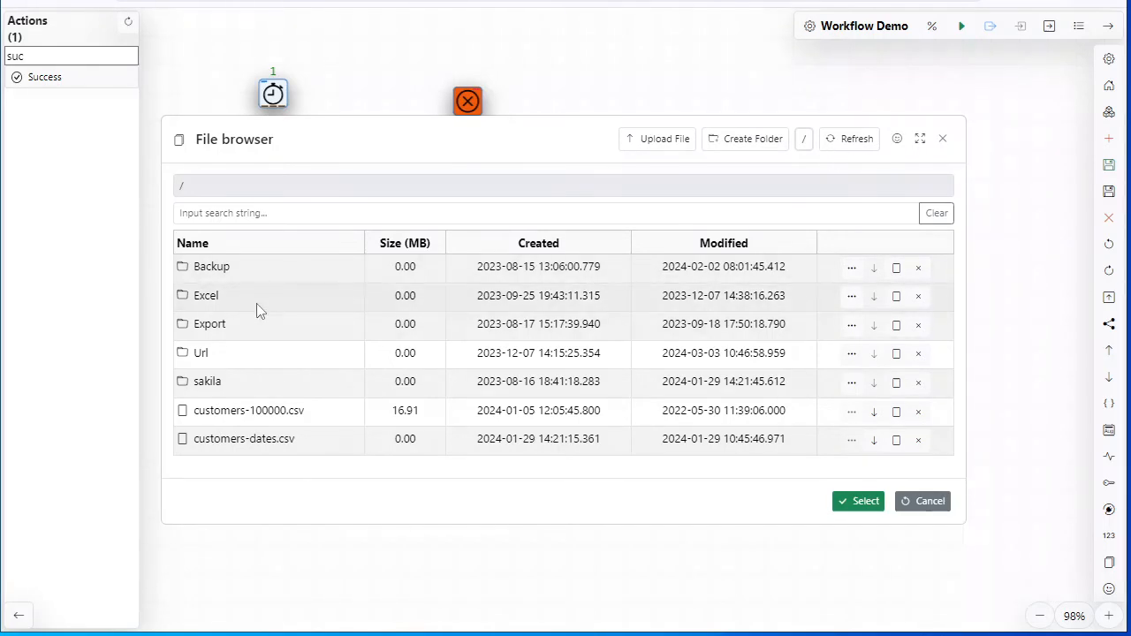
click(897, 413)
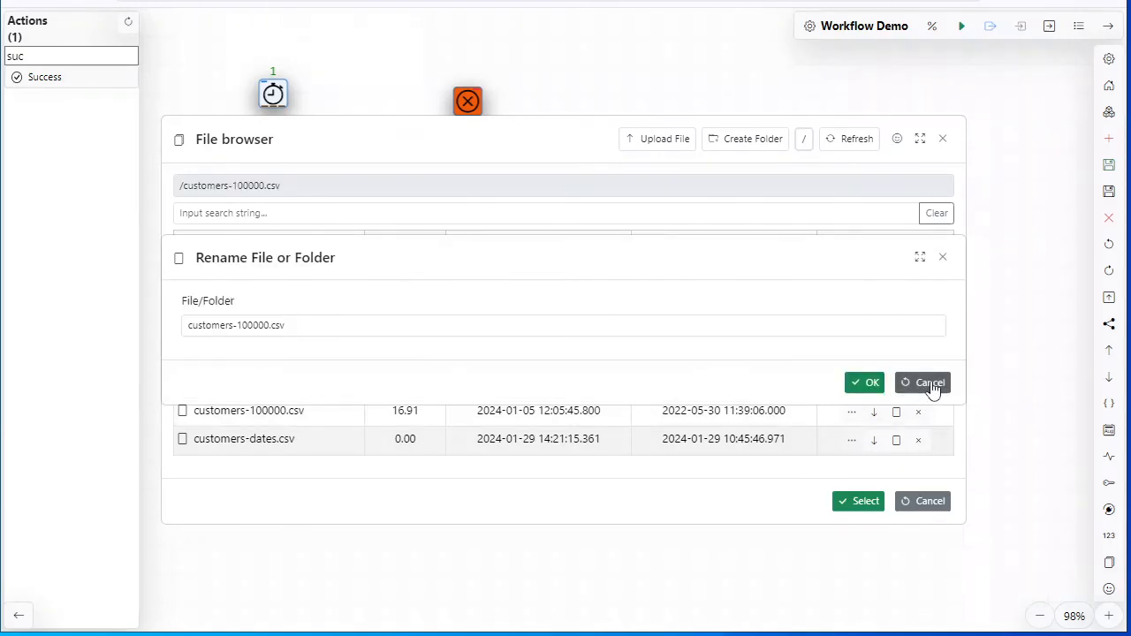
click(927, 382)
click(928, 502)
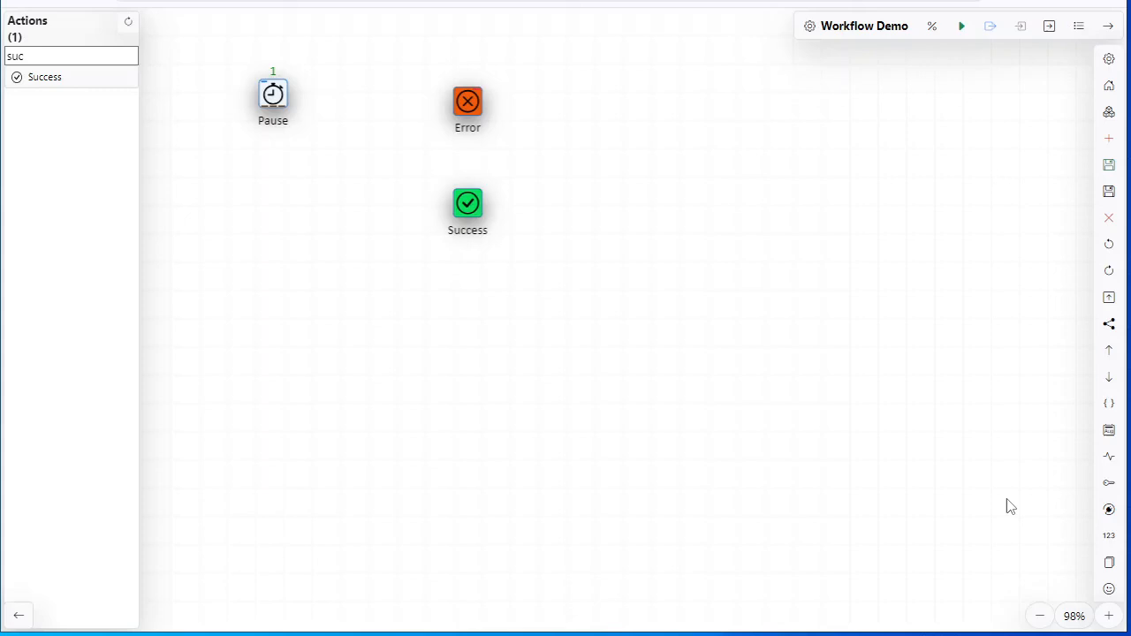
Try to post feedback with the subject "test" and no message text
click(1110, 591)
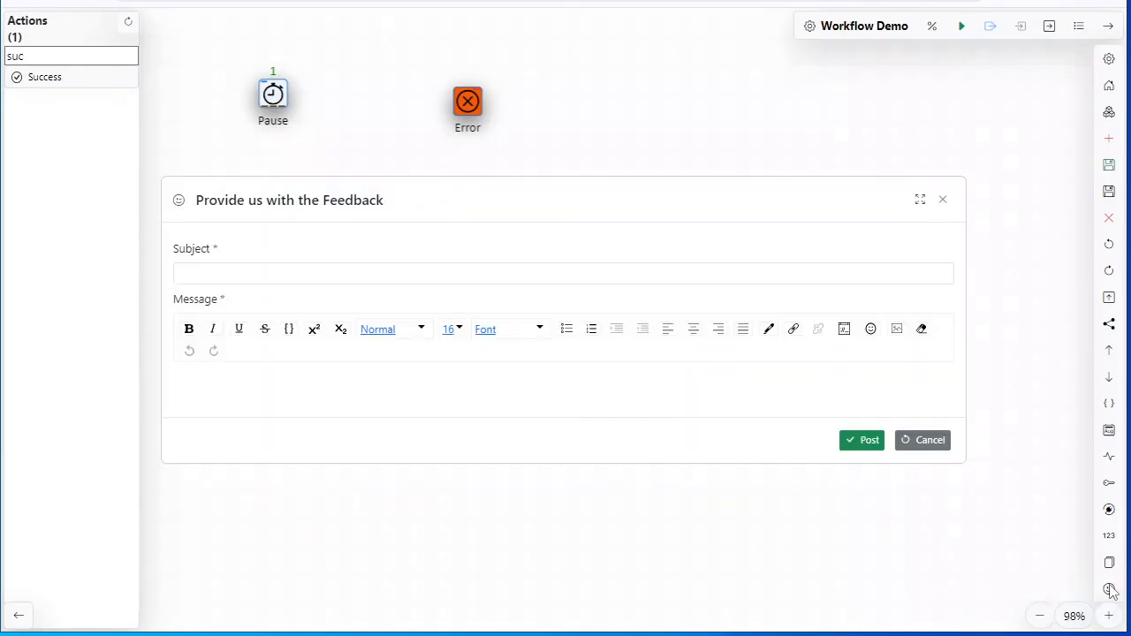
click(350, 271)
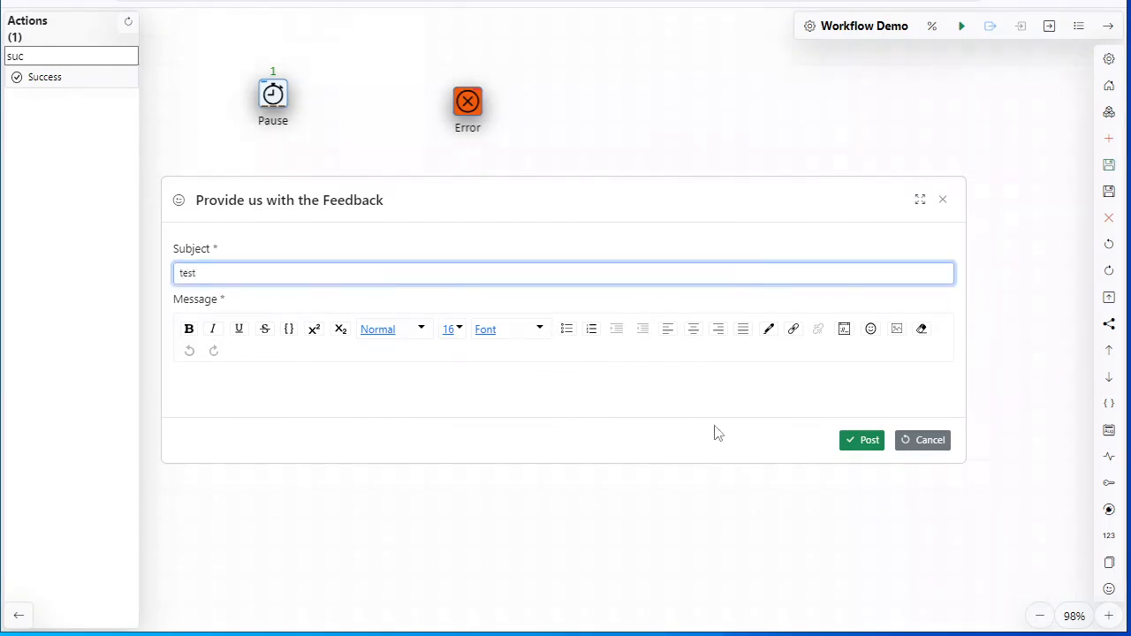
click(870, 442)
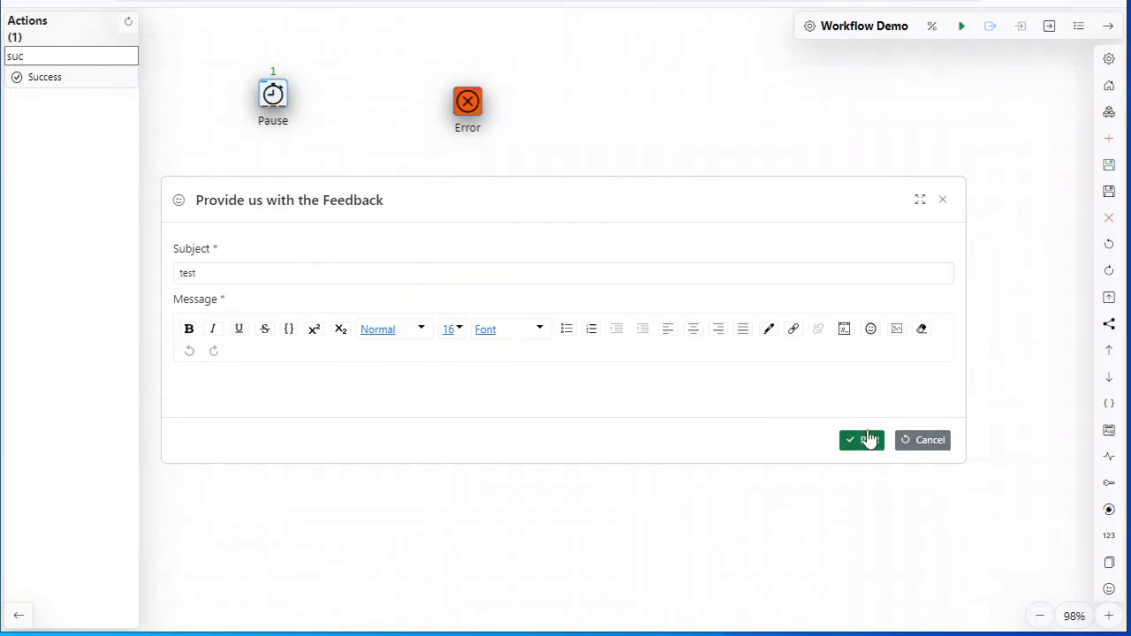